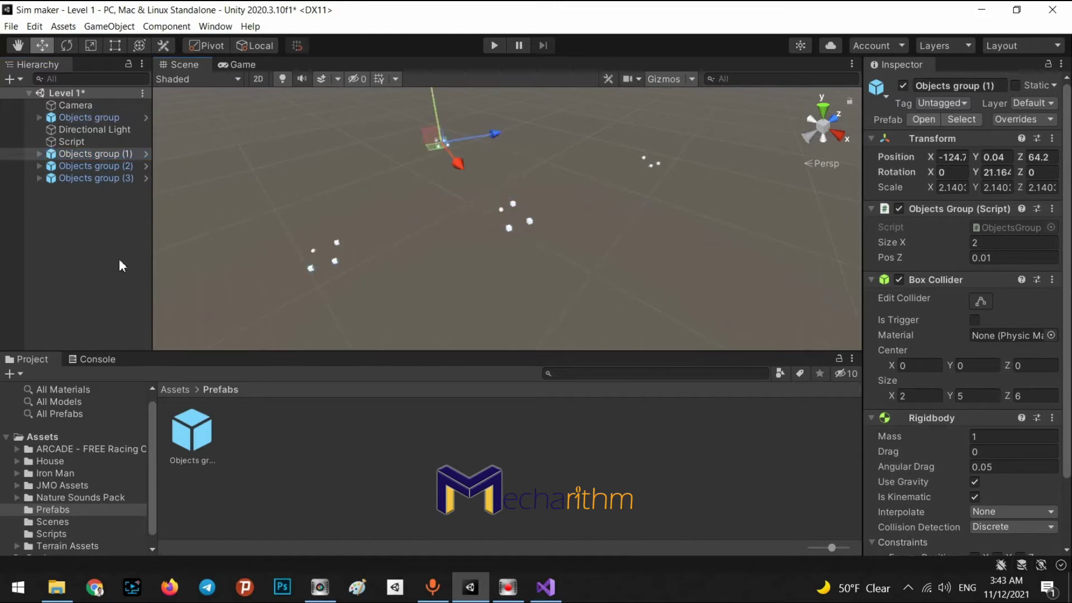
# Examine the Objects group prefab and the Size X and Pos Z parameters of its script.
pyautogui.click(202, 438)
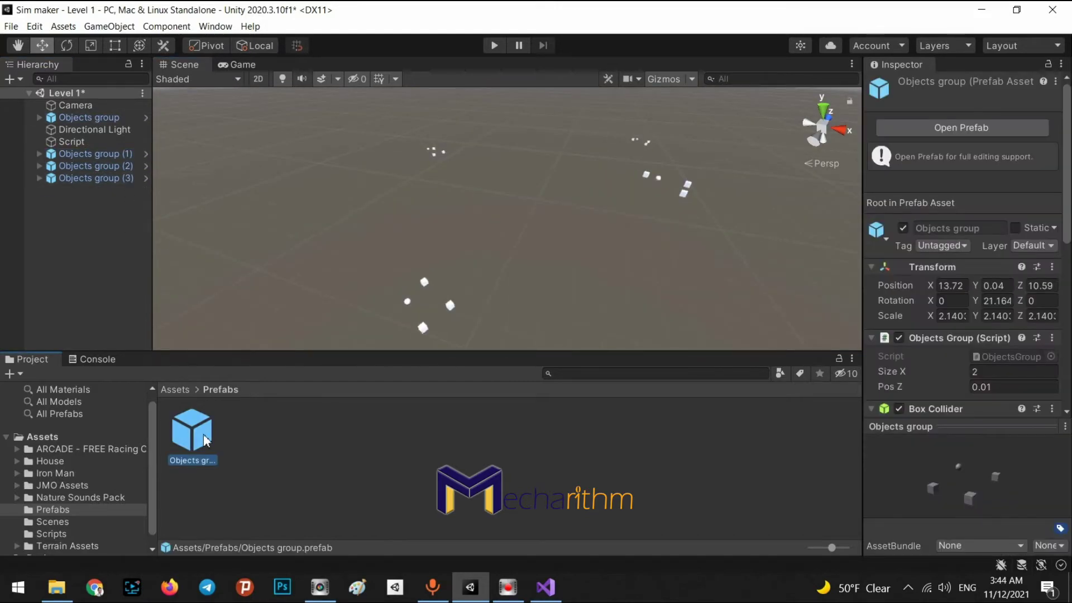
pyautogui.doubleClick(204, 439)
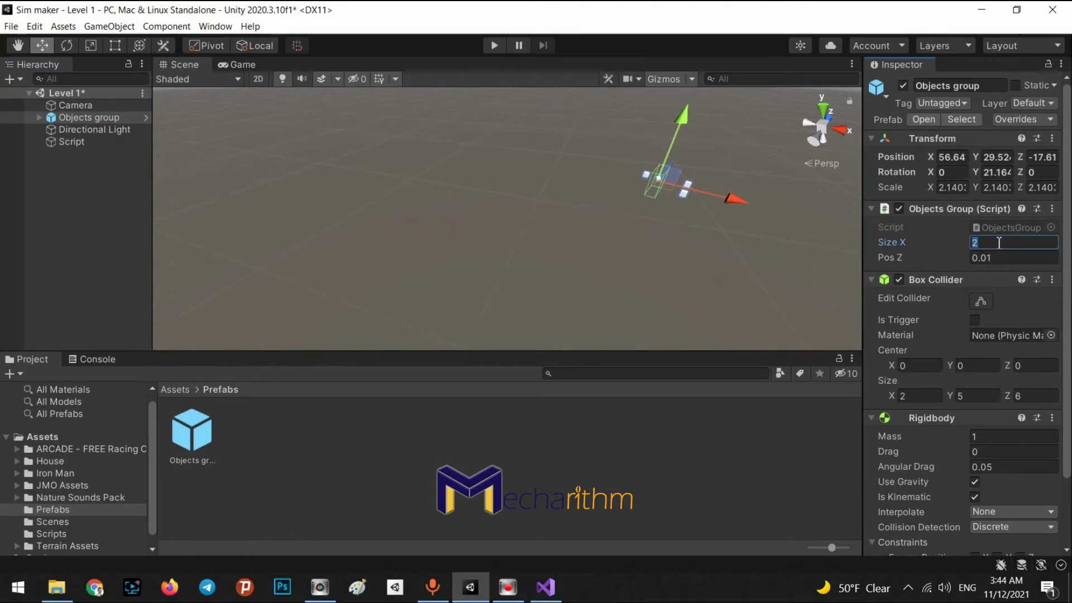
pyautogui.click(987, 257)
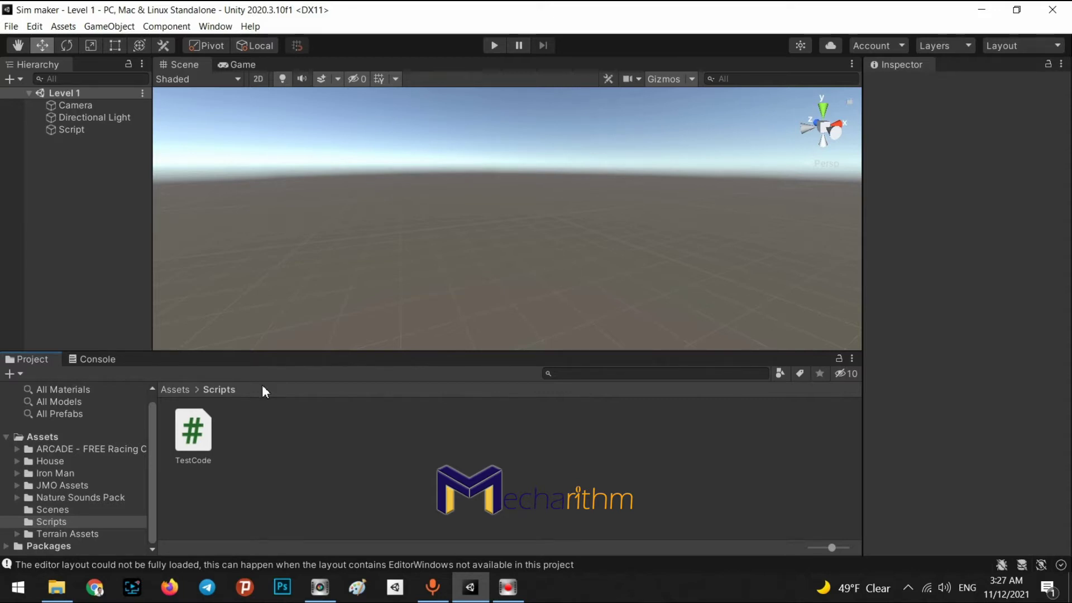
# Open the SampleScene scene from the project's Scenes folder.
pyautogui.click(181, 391)
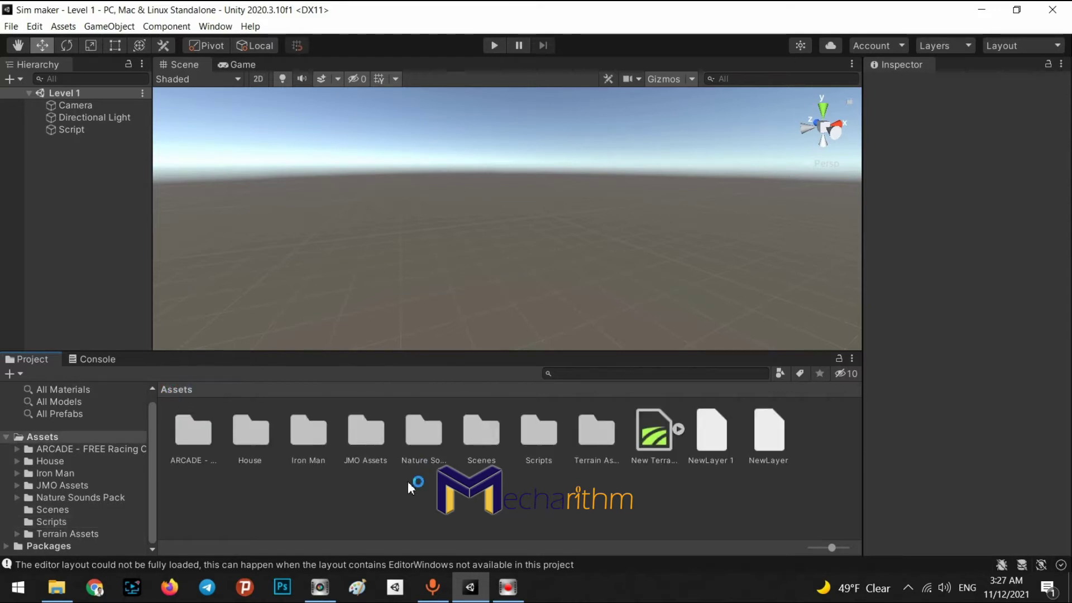
pyautogui.doubleClick(482, 441)
pyautogui.click(262, 437)
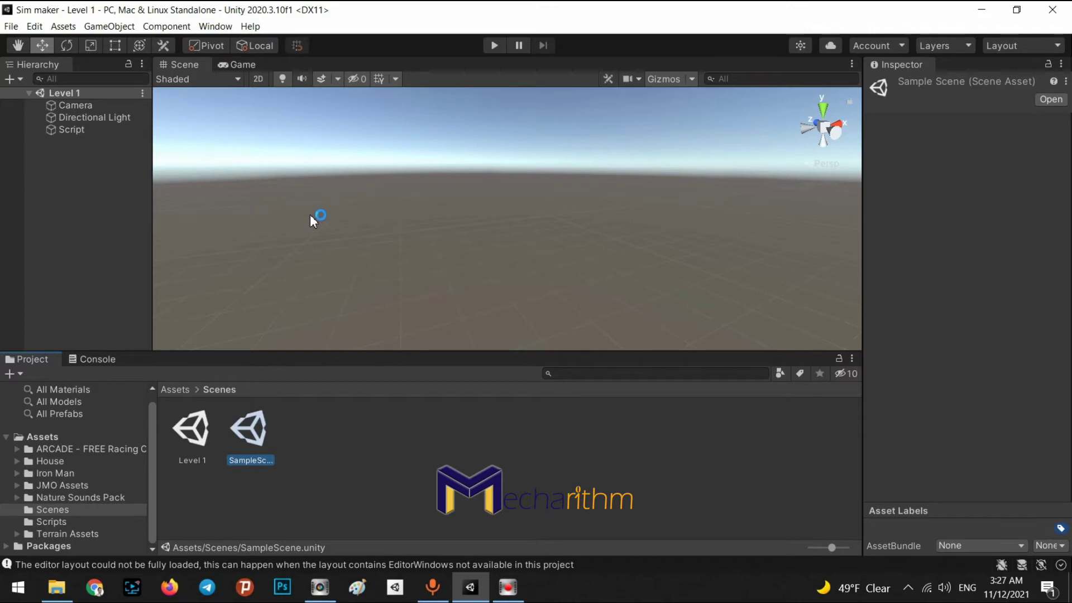
pyautogui.moveTo(472, 227); pyautogui.dragTo(595, 259, button='right')
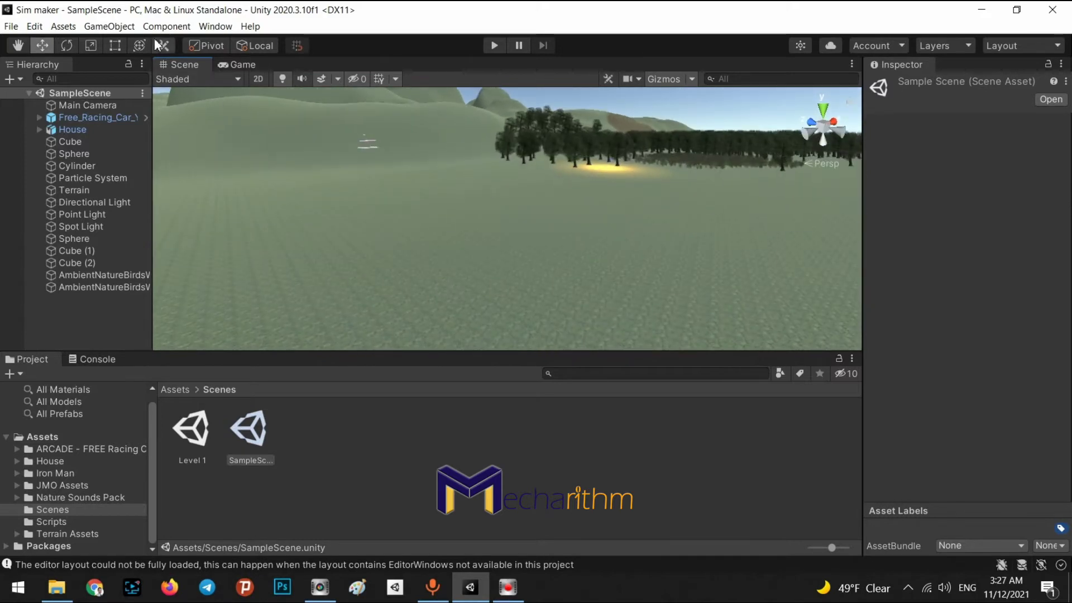
# Add a cube to the scene and name it Cube 01.
pyautogui.click(109, 27)
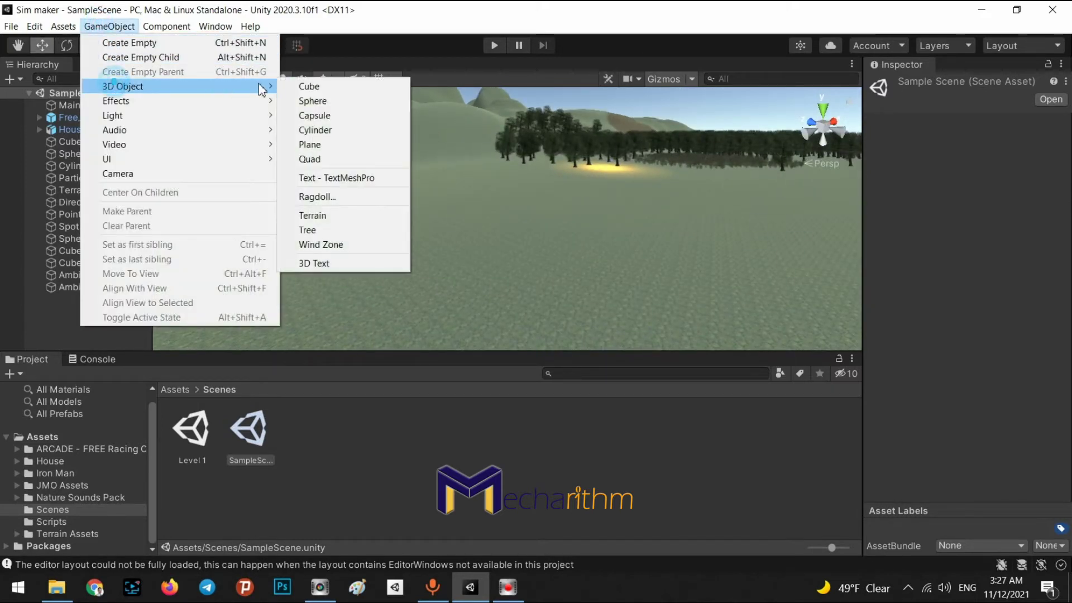
pyautogui.click(293, 84)
pyautogui.moveTo(445, 227); pyautogui.dragTo(481, 226, button='right')
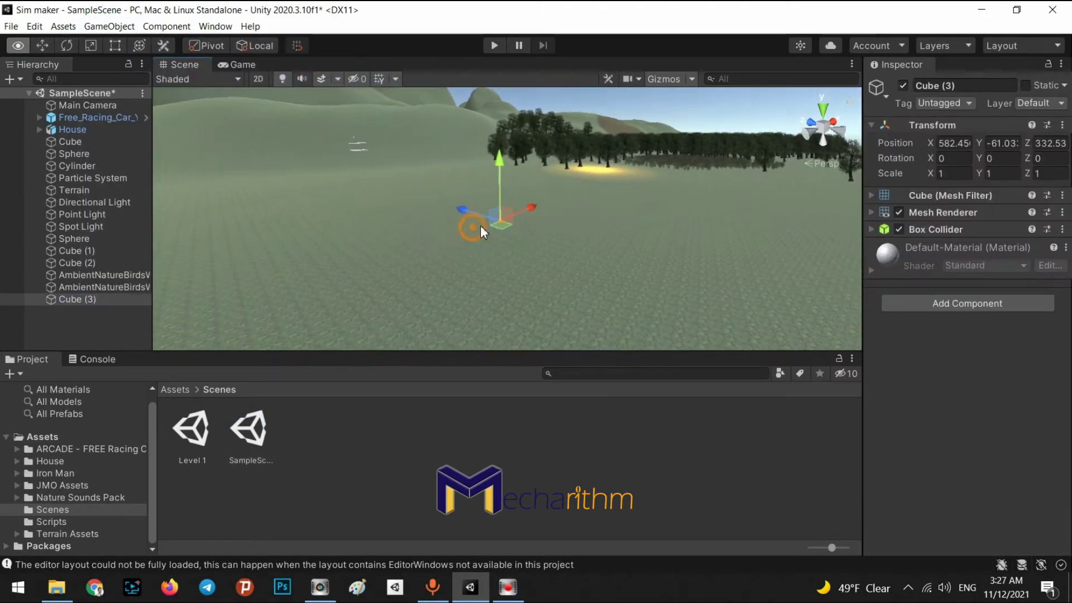
pyautogui.click(81, 298)
pyautogui.write('Cube 01')
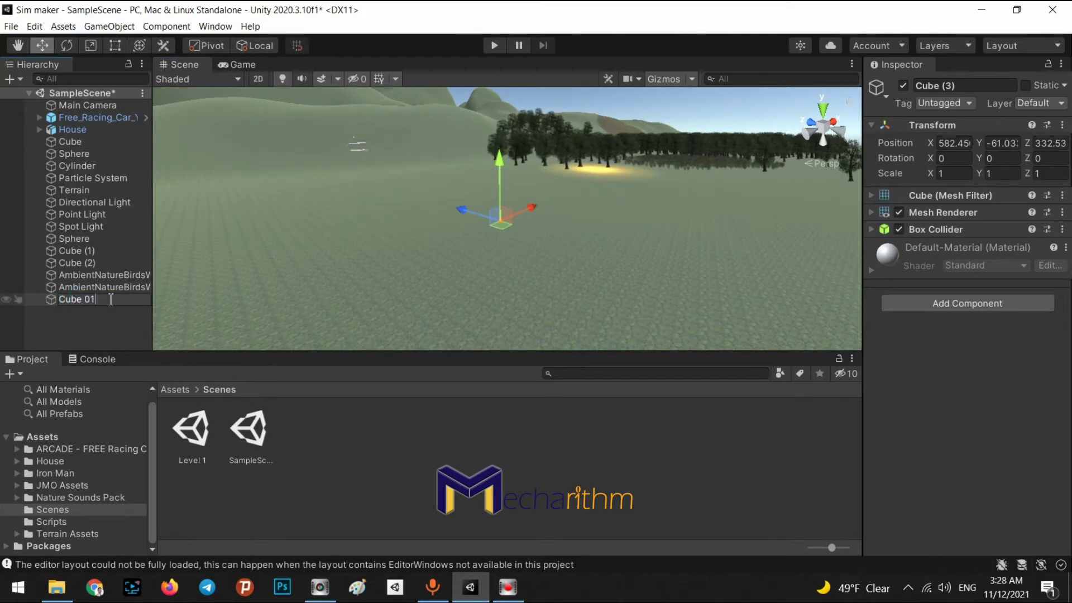
pyautogui.press('Return')
# Set Cube 01's position to 0, 0, 0 and frame it in the scene view.
pyautogui.moveTo(434, 293); pyautogui.dragTo(414, 248, button='right')
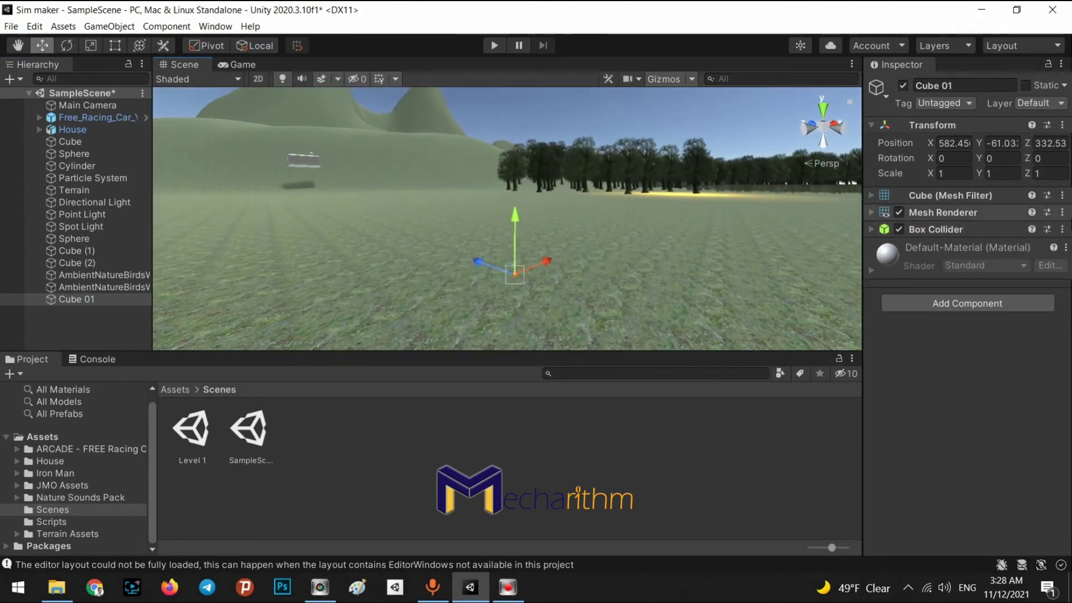
pyautogui.click(963, 143)
pyautogui.write('0')
pyautogui.press('Tab')
pyautogui.write('0')
pyautogui.press('Tab')
pyautogui.write('0')
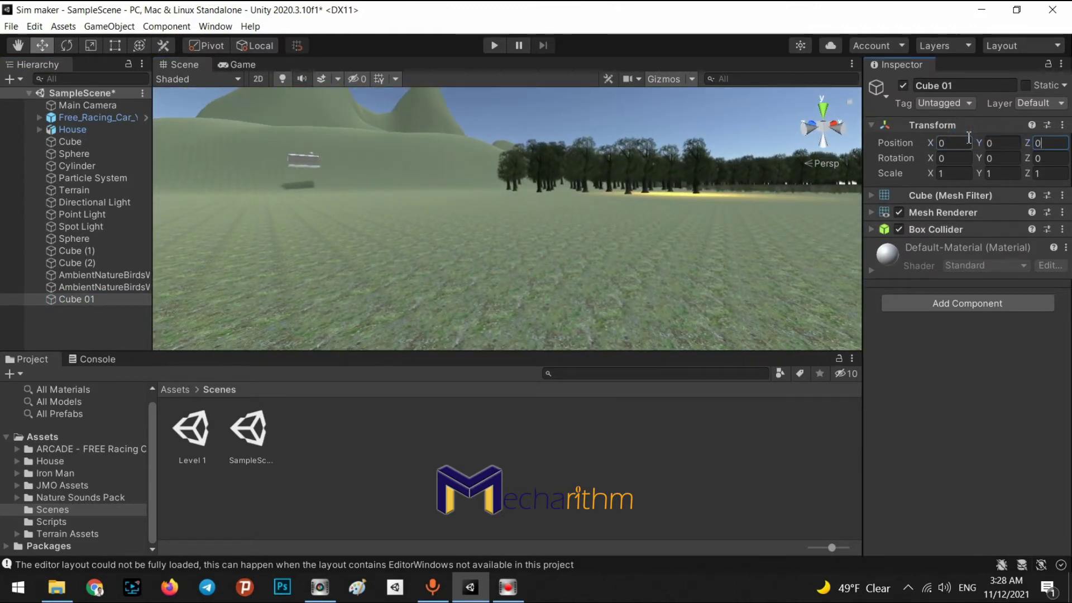
pyautogui.moveTo(181, 310); pyautogui.dragTo(407, 369, button='right')
pyautogui.press('f')
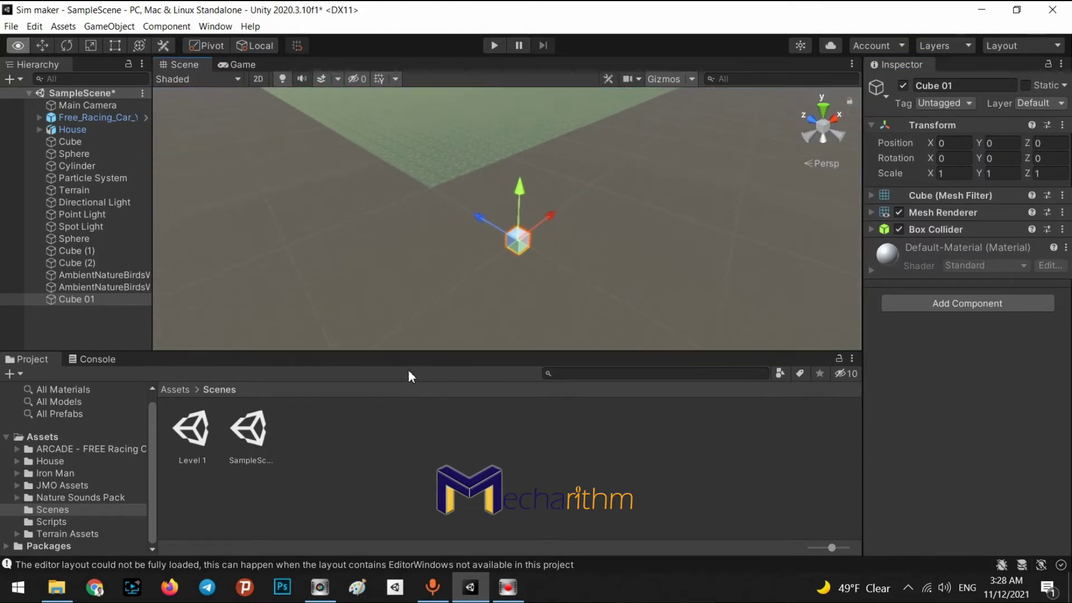
# Duplicate Cube 01 as Cube 02 and move the copy along X to about 7.83.
pyautogui.rightClick(64, 300)
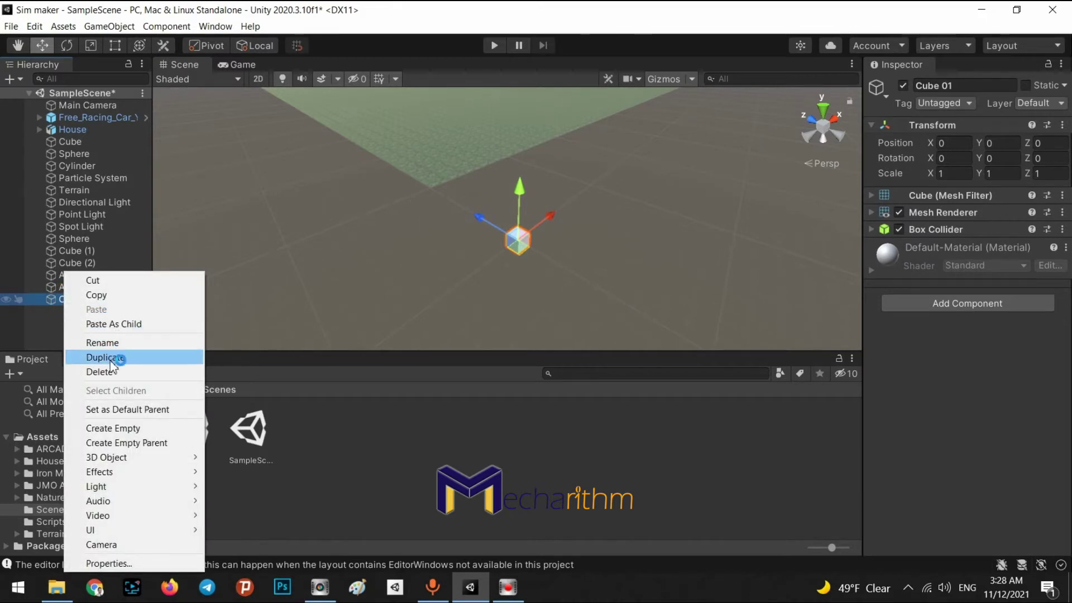
pyautogui.click(38, 335)
pyautogui.click(72, 298)
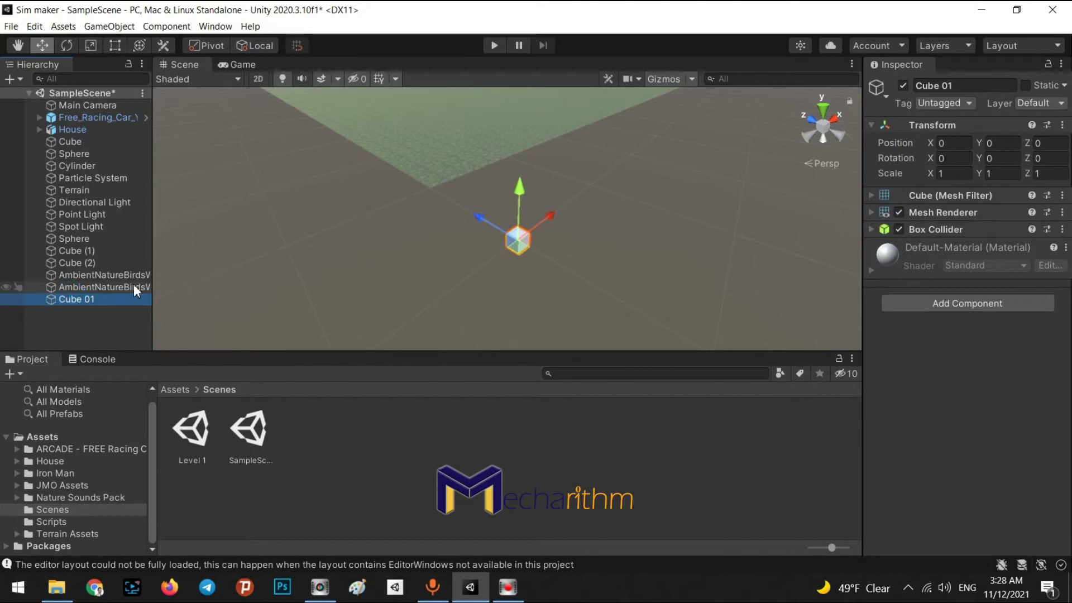
pyautogui.hotkey('ctrl', 'd')
pyautogui.click(88, 311)
pyautogui.write('Cube 02')
pyautogui.press('Return')
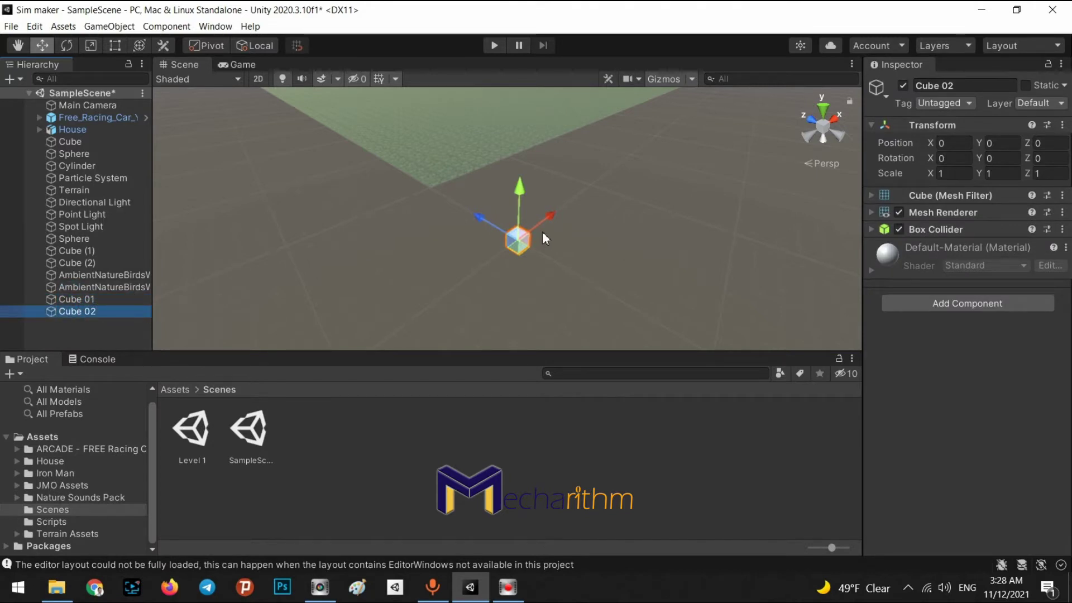
pyautogui.moveTo(552, 220); pyautogui.dragTo(628, 207)
# Duplicate Cube 02 as Cube 03 and move the copy along the Z axis, away from Cube 02.
pyautogui.click(92, 313)
pyautogui.hotkey('ctrl', 'd')
pyautogui.click(96, 325)
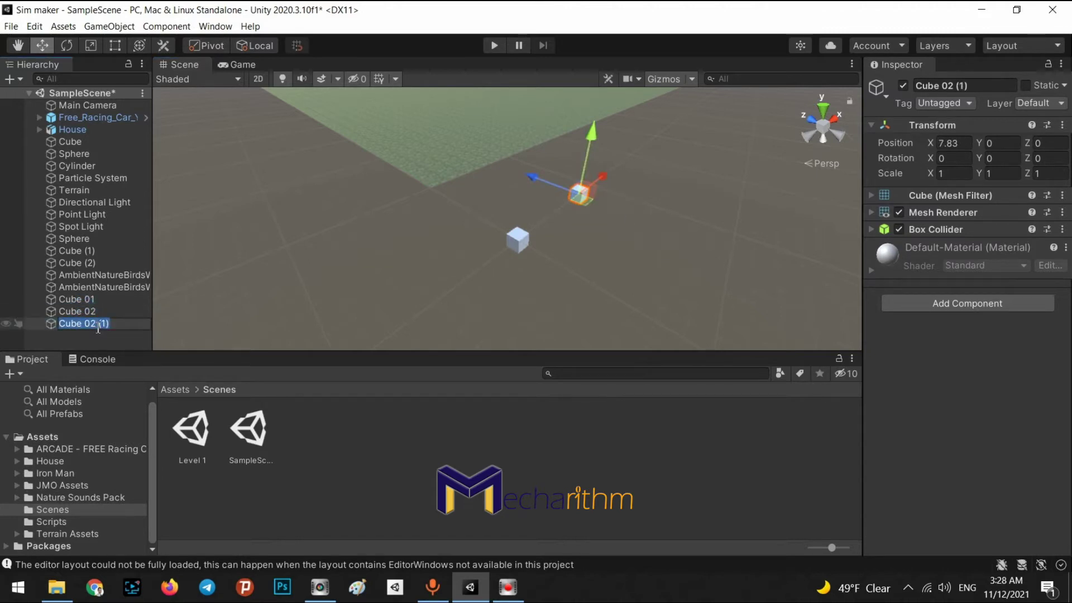
pyautogui.write('Cube 03')
pyautogui.press('Return')
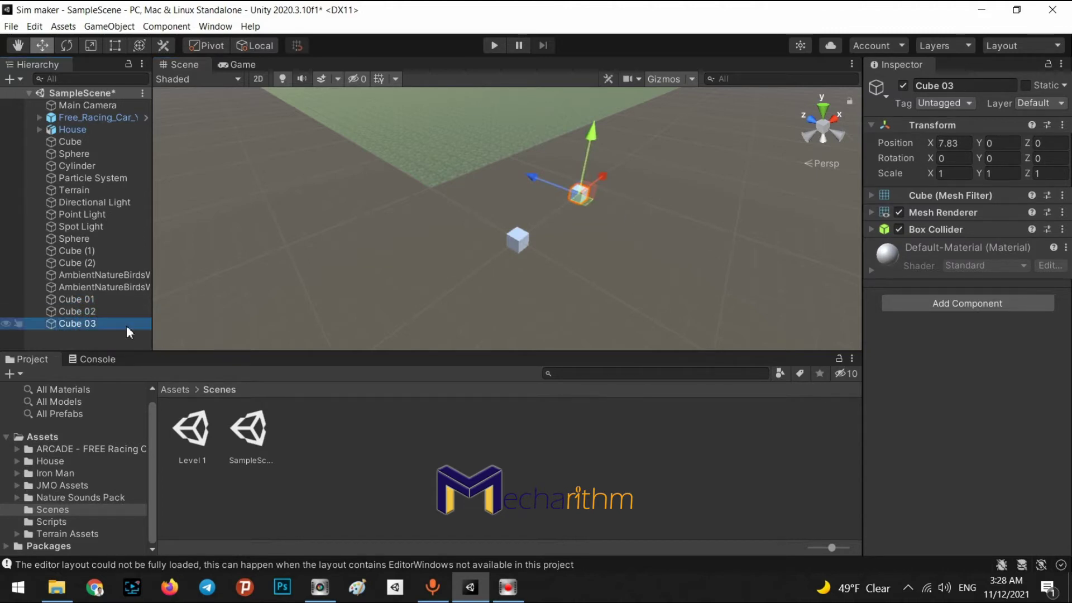
pyautogui.moveTo(535, 190); pyautogui.dragTo(626, 195)
pyautogui.click(112, 342)
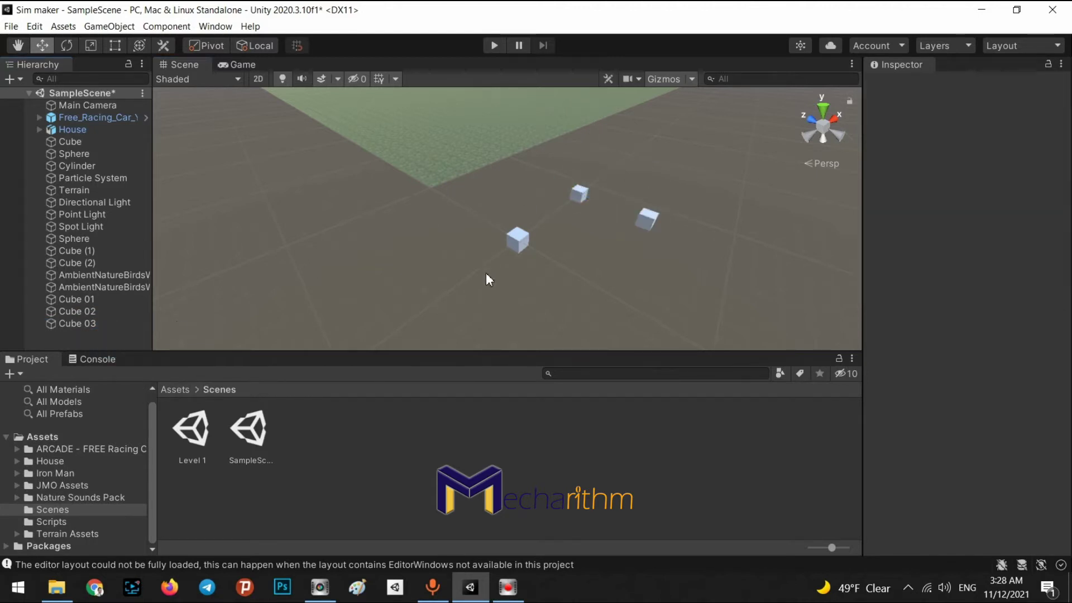
# Add a sphere and move it near the cubes, to about X 2.84 and Y 1.51.
pyautogui.keyDown('alt'); pyautogui.moveTo(507, 252); pyautogui.dragTo(577, 232); pyautogui.keyUp('alt')
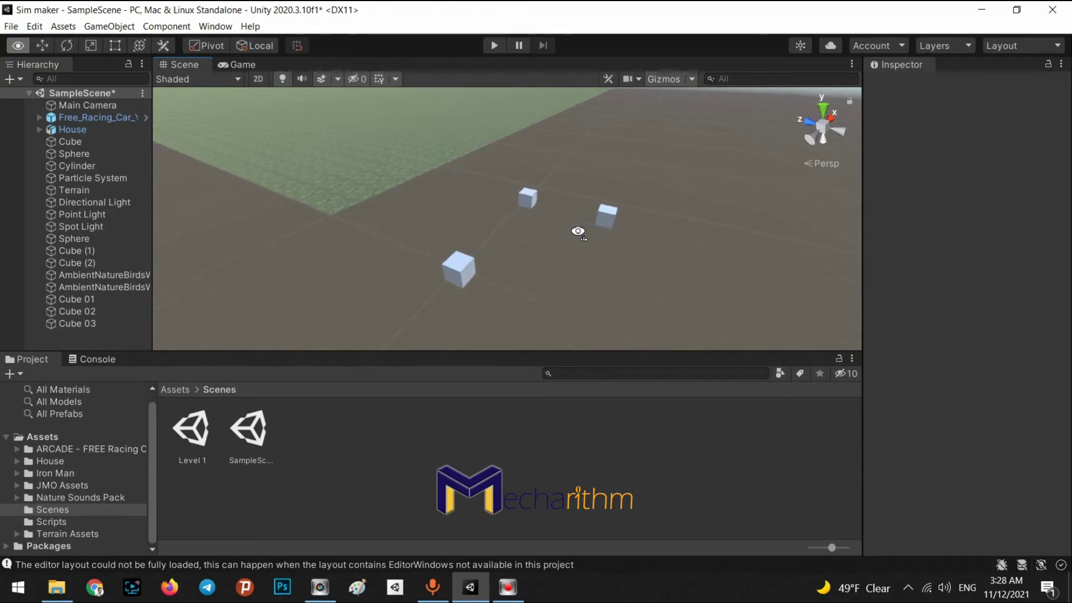
pyautogui.click(109, 26)
pyautogui.click(121, 83)
pyautogui.click(313, 101)
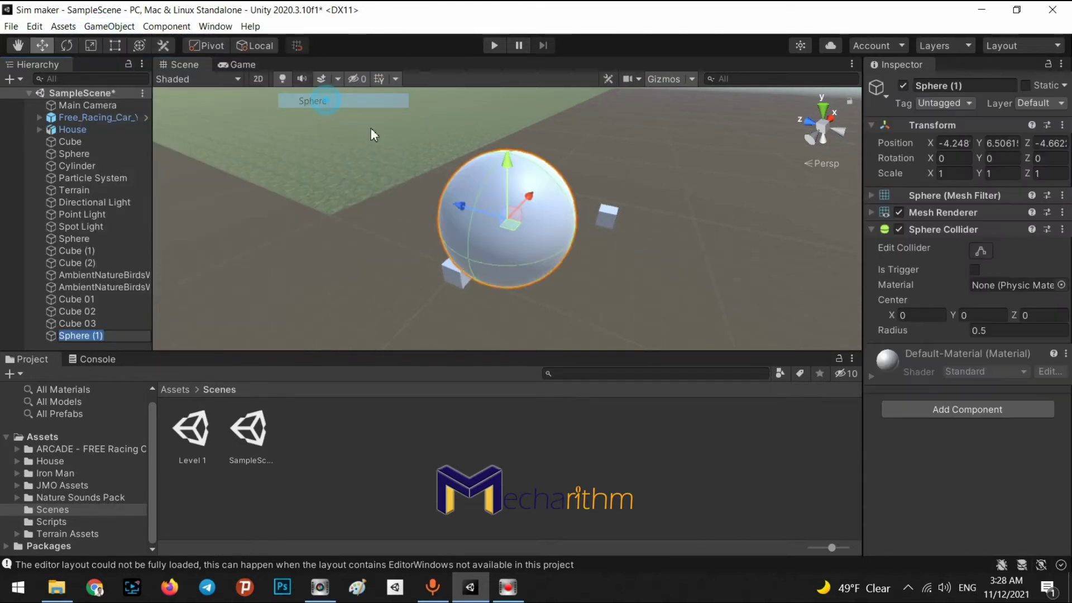
pyautogui.keyDown('alt'); pyautogui.moveTo(427, 315); pyautogui.dragTo(357, 267); pyautogui.keyUp('alt')
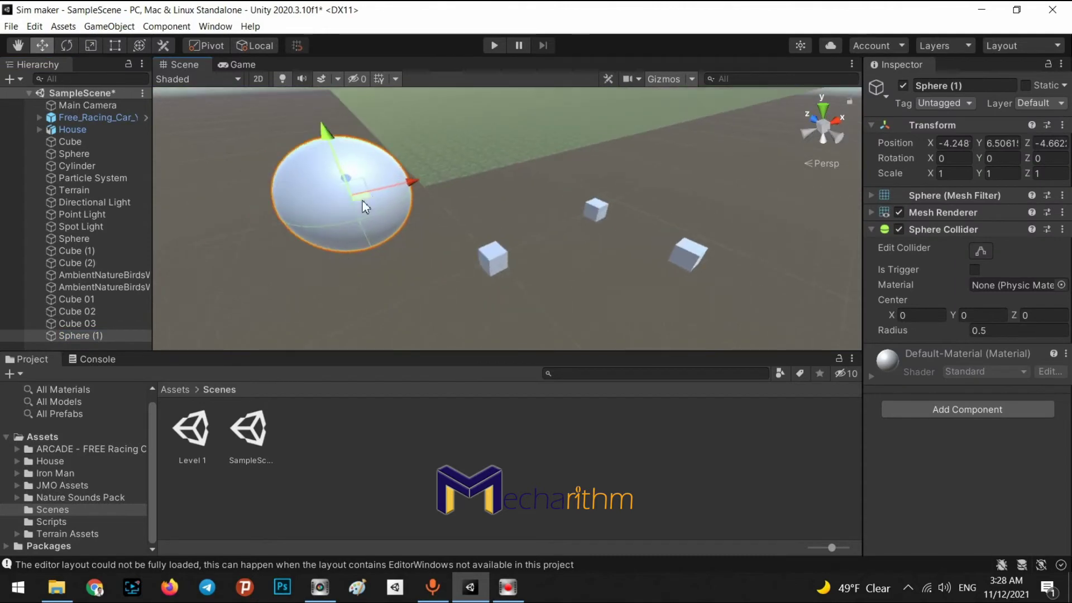
pyautogui.moveTo(410, 184); pyautogui.dragTo(707, 163)
pyautogui.moveTo(626, 229); pyautogui.dragTo(620, 140, button='right')
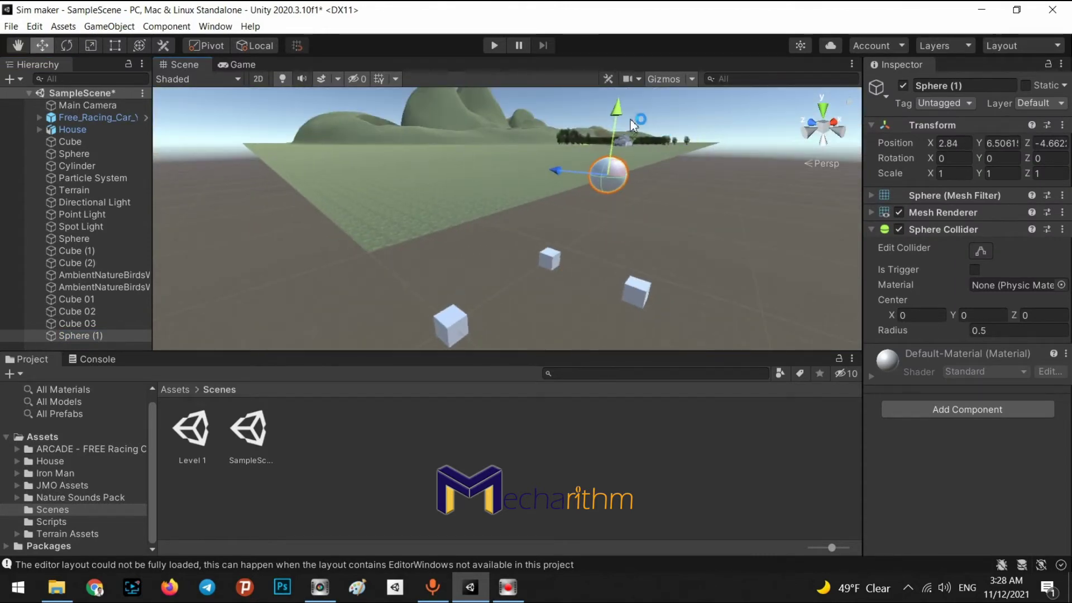
pyautogui.click(624, 137)
pyautogui.click(615, 172)
pyautogui.moveTo(618, 114); pyautogui.dragTo(596, 258)
# Rename the new sphere as Sphere 04.
pyautogui.click(89, 335)
pyautogui.doubleClick(133, 338)
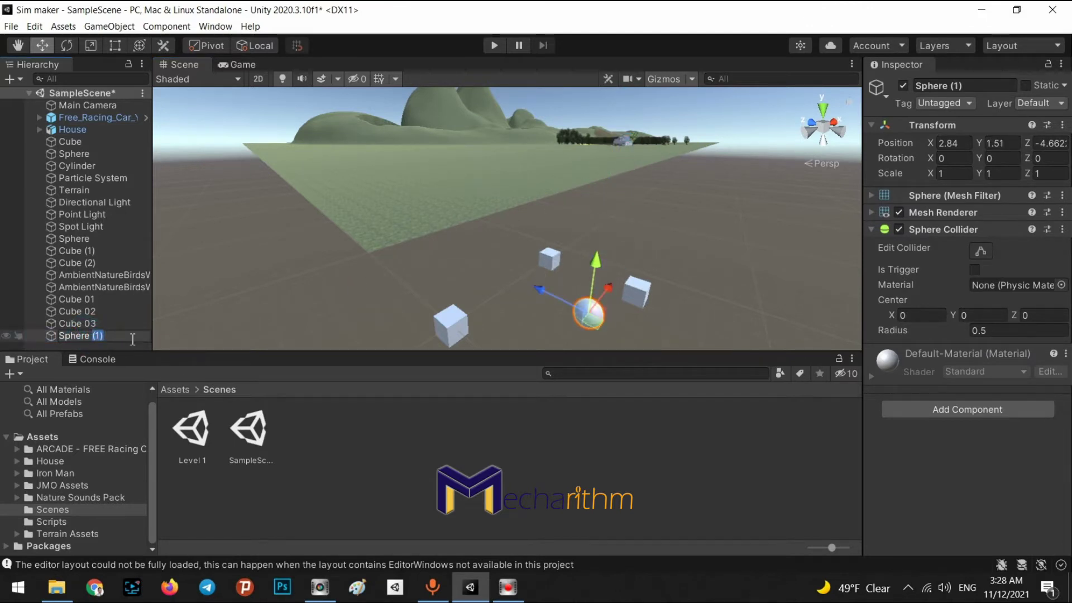
pyautogui.write('04')
pyautogui.press('Return')
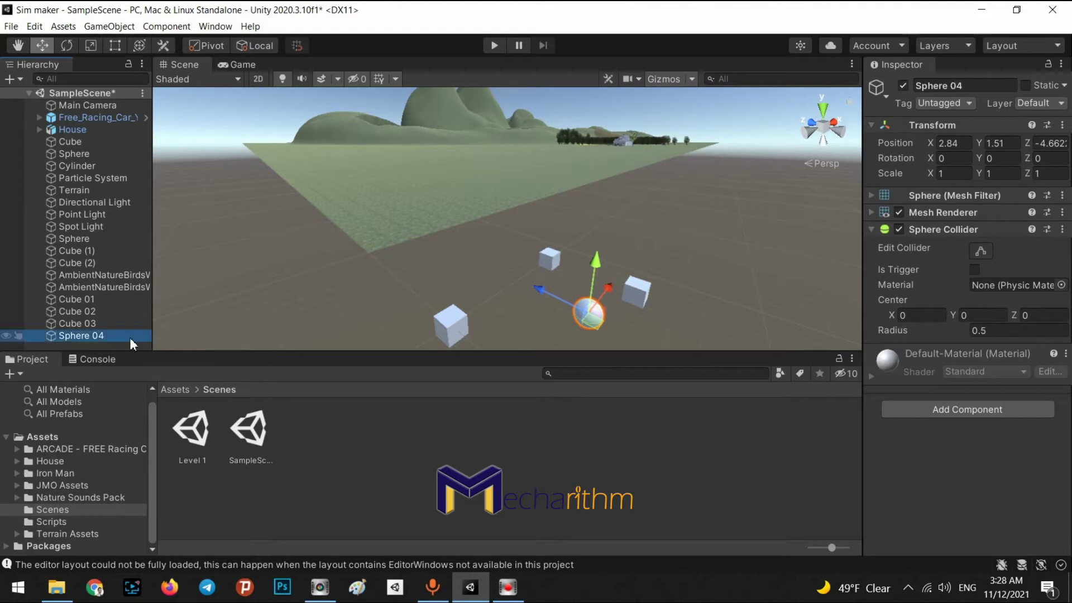
pyautogui.click(424, 240)
pyautogui.keyDown('alt'); pyautogui.moveTo(424, 240); pyautogui.dragTo(451, 274); pyautogui.keyUp('alt')
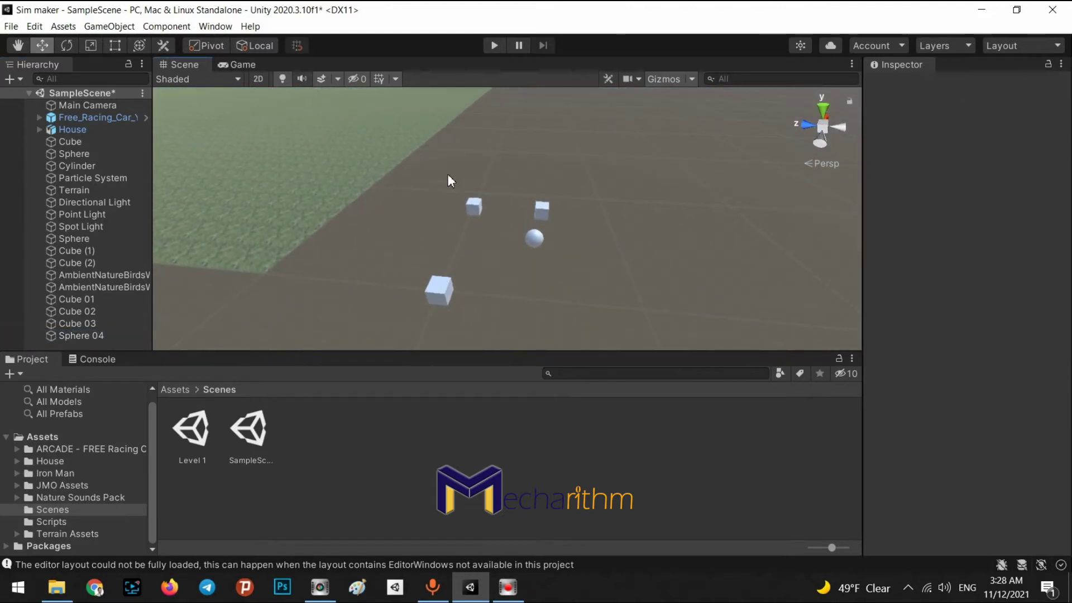
pyautogui.moveTo(430, 186); pyautogui.dragTo(615, 340)
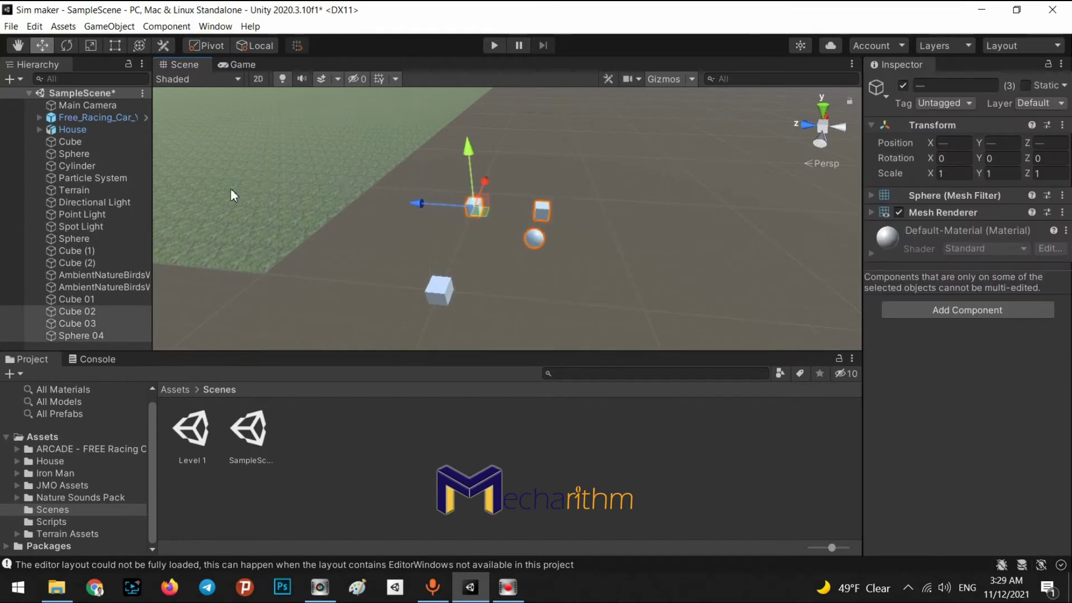
pyautogui.click(578, 313)
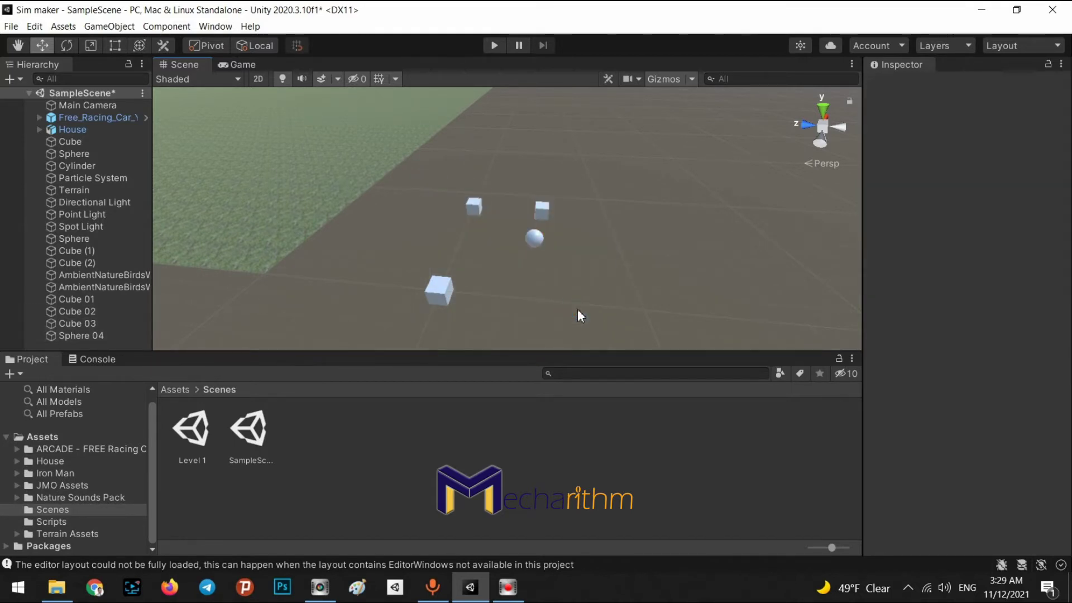
# Select Sphere 04, Cube 03, Cube 02 and Cube 01 and move them together along the Z axis.
pyautogui.click(93, 336)
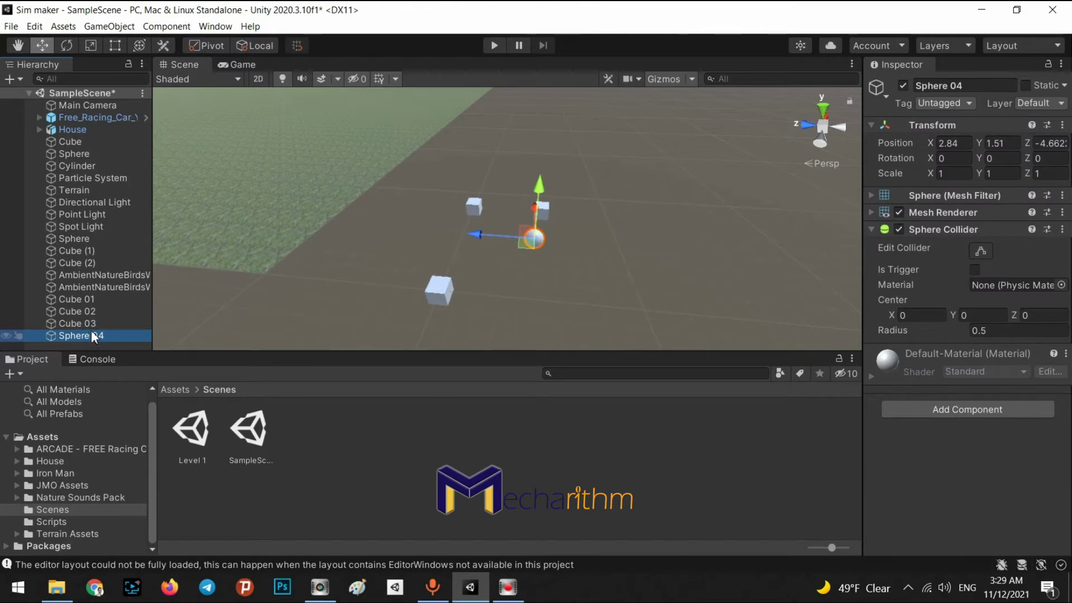
pyautogui.keyDown('ctrl'); pyautogui.click(92, 325); pyautogui.keyUp('ctrl')
pyautogui.keyDown('ctrl'); pyautogui.click(89, 310); pyautogui.keyUp('ctrl')
pyautogui.keyDown('ctrl'); pyautogui.click(90, 300); pyautogui.keyUp('ctrl')
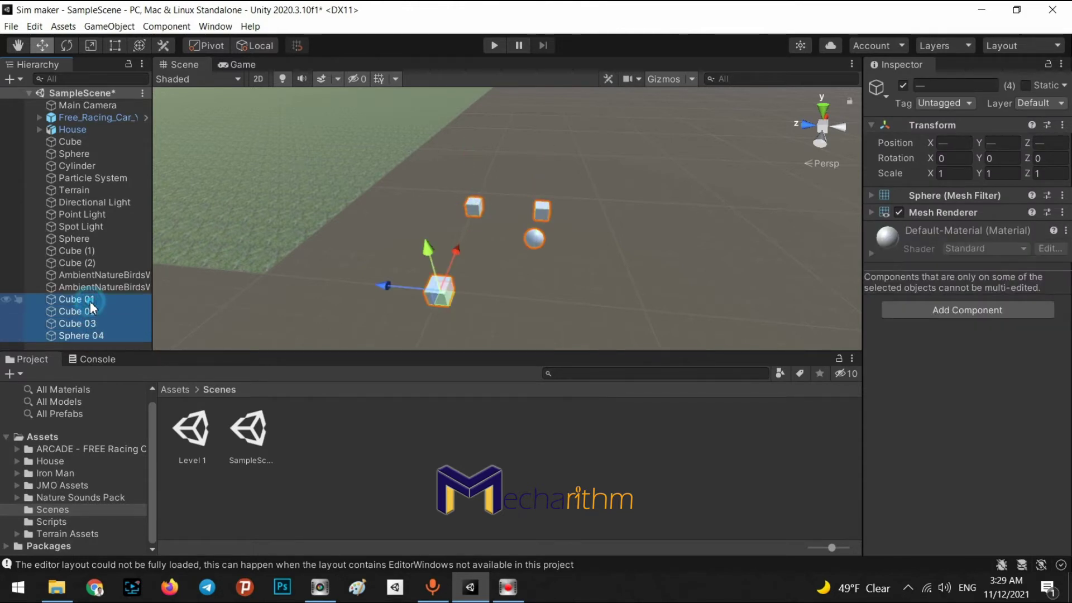
pyautogui.moveTo(384, 286); pyautogui.dragTo(479, 230)
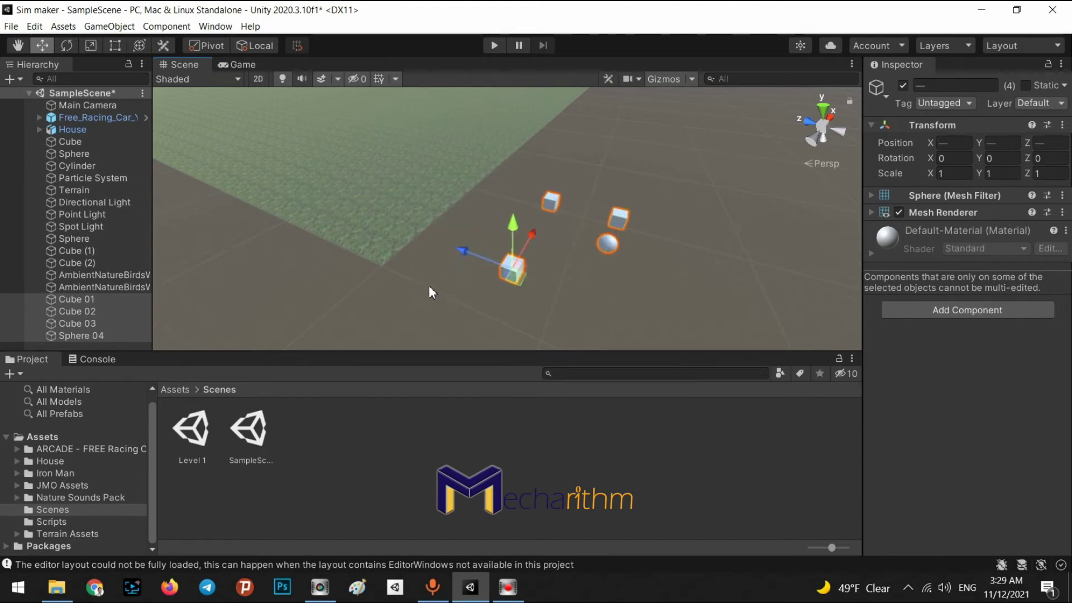
pyautogui.keyDown('alt'); pyautogui.moveTo(430, 285); pyautogui.dragTo(522, 284); pyautogui.keyUp('alt')
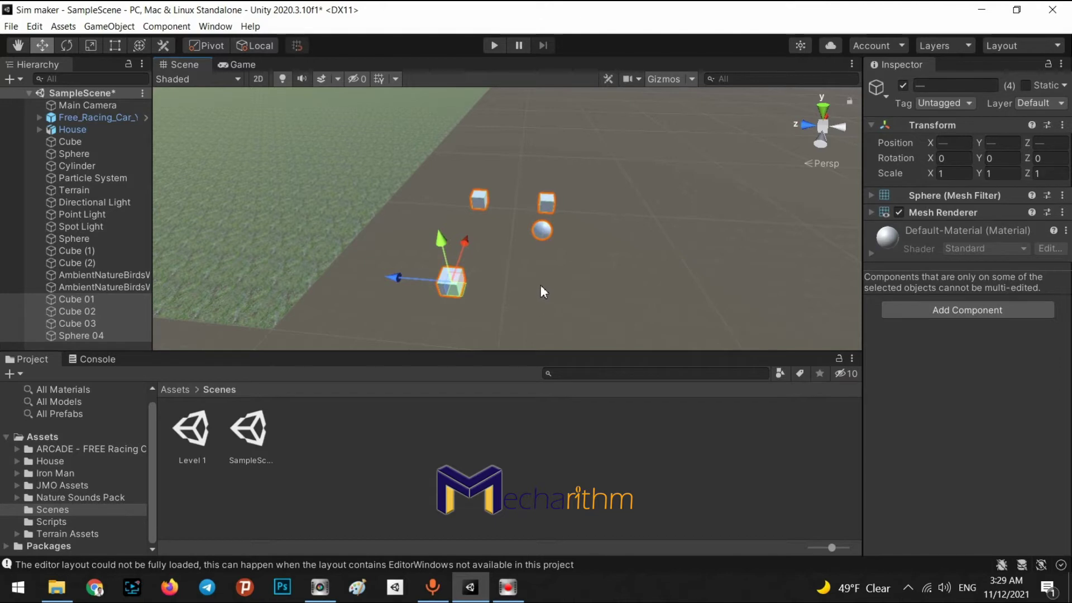
# Create an empty game object at the scene root and name it Objects group.
pyautogui.click(50, 347)
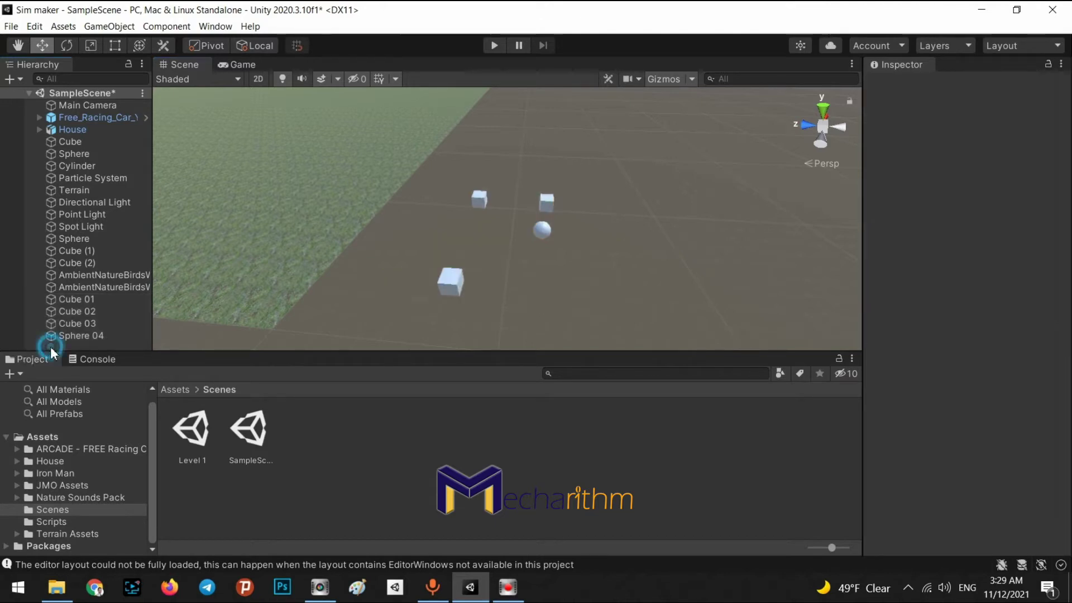
pyautogui.click(107, 26)
pyautogui.click(104, 44)
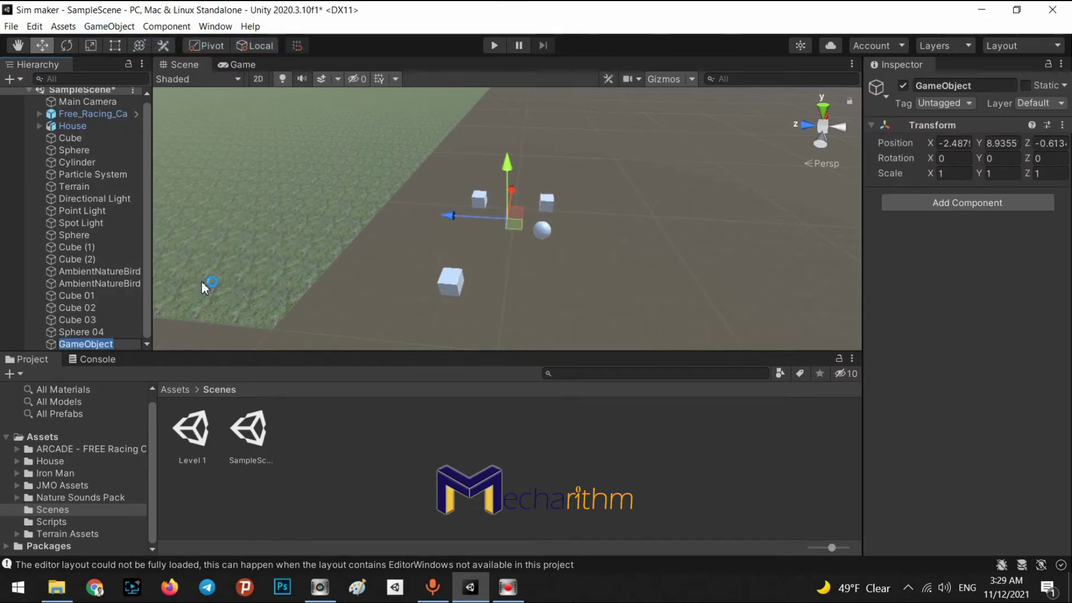
pyautogui.write('Ob')
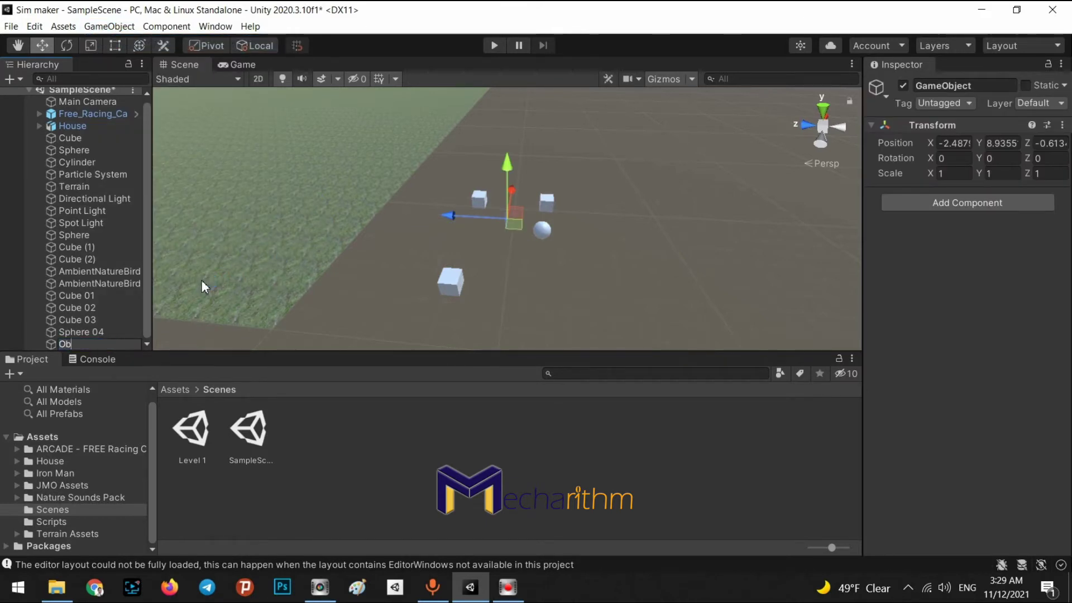
pyautogui.write('ject')
pyautogui.press('Left')
pyautogui.press('Left')
pyautogui.write('e')
pyautogui.press('Right')
pyautogui.press('Right')
pyautogui.write('s group')
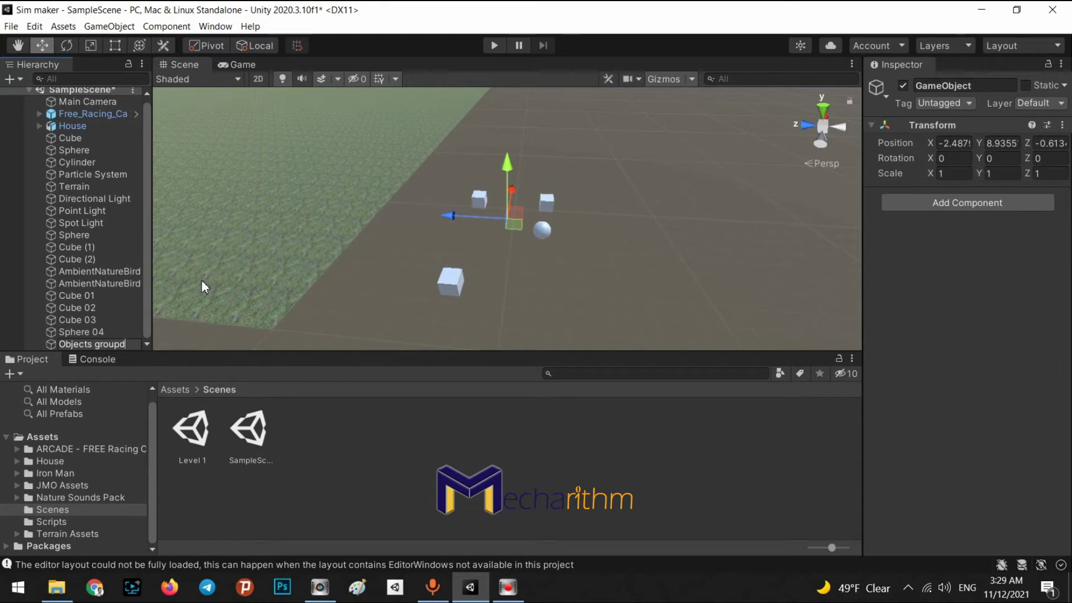
pyautogui.press('Return')
# Move Objects group in among the three cubes and the sphere, to about X 5.85, Y 0.04, Z 0.59.
pyautogui.keyDown('alt'); pyautogui.moveTo(414, 270); pyautogui.dragTo(42, 111); pyautogui.keyUp('alt')
pyautogui.moveTo(401, 139); pyautogui.dragTo(569, 139)
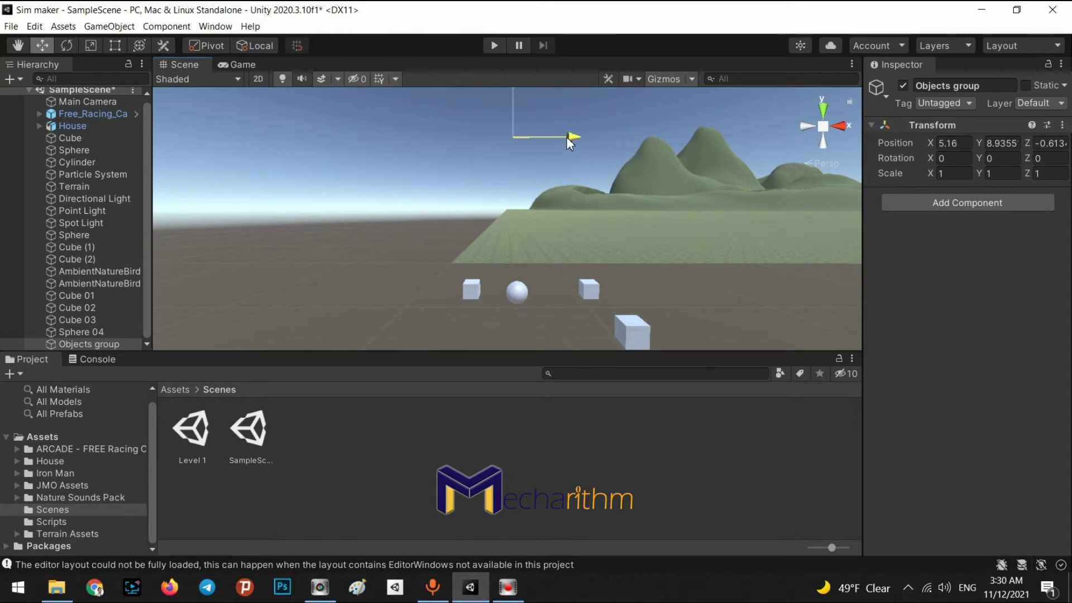
pyautogui.press('f')
pyautogui.moveTo(525, 149); pyautogui.dragTo(559, 313)
pyautogui.moveTo(486, 327); pyautogui.dragTo(447, 318)
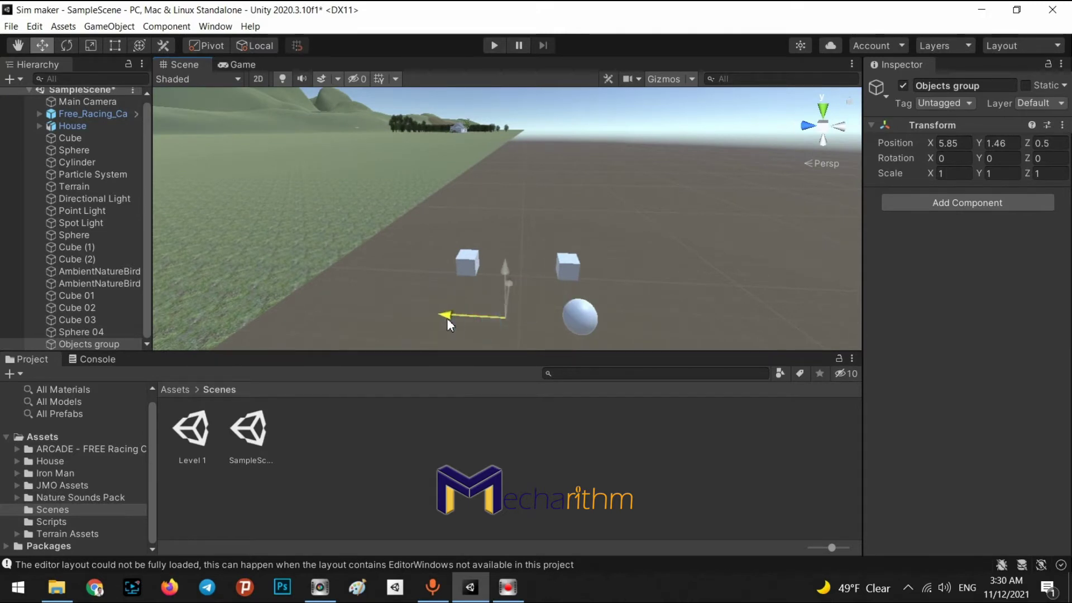
pyautogui.keyDown('alt'); pyautogui.moveTo(658, 267); pyautogui.dragTo(604, 201); pyautogui.keyUp('alt')
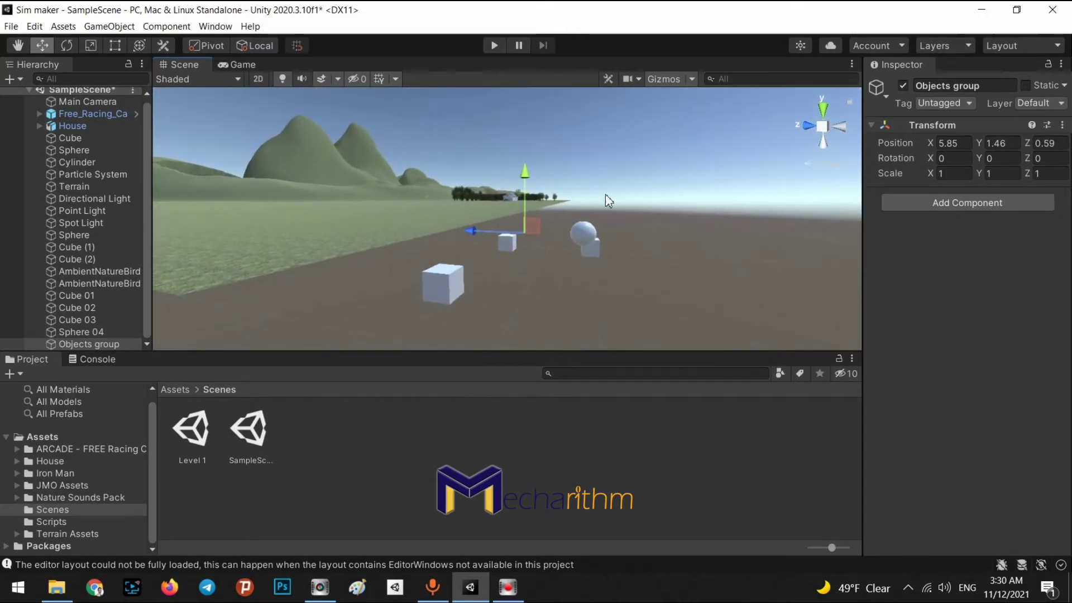
pyautogui.moveTo(533, 190); pyautogui.dragTo(533, 223)
pyautogui.keyDown('alt'); pyautogui.moveTo(534, 224); pyautogui.dragTo(503, 402); pyautogui.keyUp('alt')
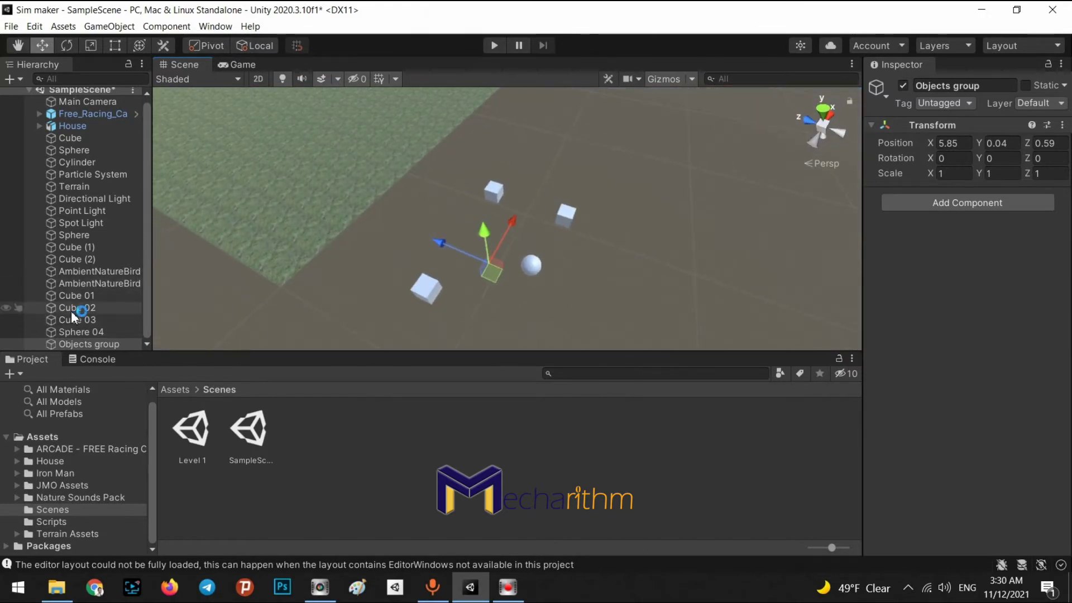
# Make Cube 01, Cube 02, Cube 03 and Sphere 04 children of Objects group and collapse the group.
pyautogui.click(84, 296)
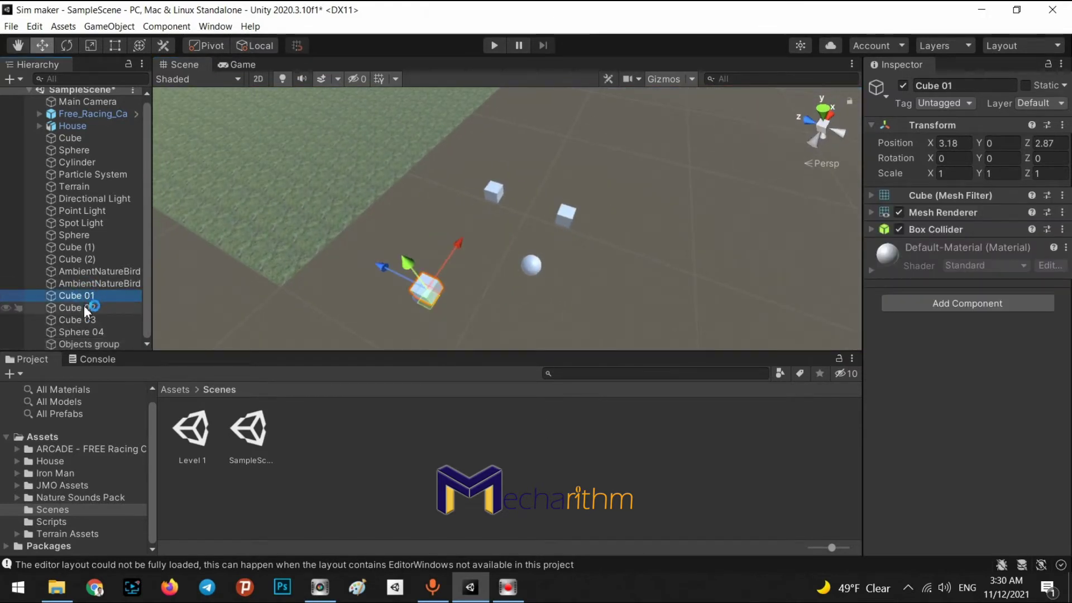
pyautogui.keyDown('ctrl'); pyautogui.click(83, 307); pyautogui.keyUp('ctrl')
pyautogui.keyDown('ctrl'); pyautogui.click(84, 320); pyautogui.keyUp('ctrl')
pyautogui.keyDown('ctrl'); pyautogui.click(83, 333); pyautogui.keyUp('ctrl')
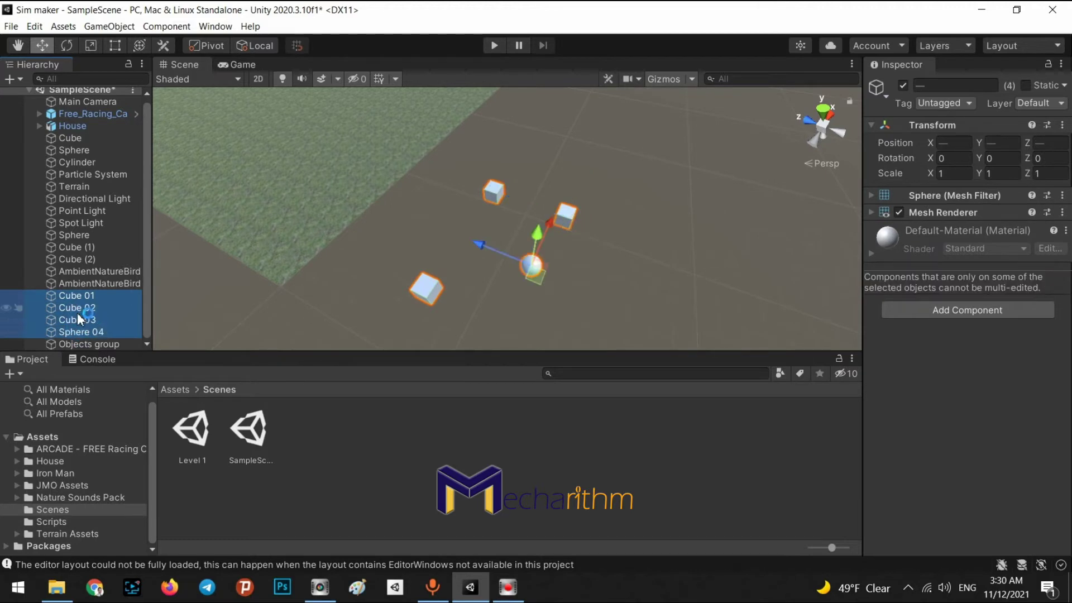
pyautogui.moveTo(72, 296); pyautogui.dragTo(83, 347)
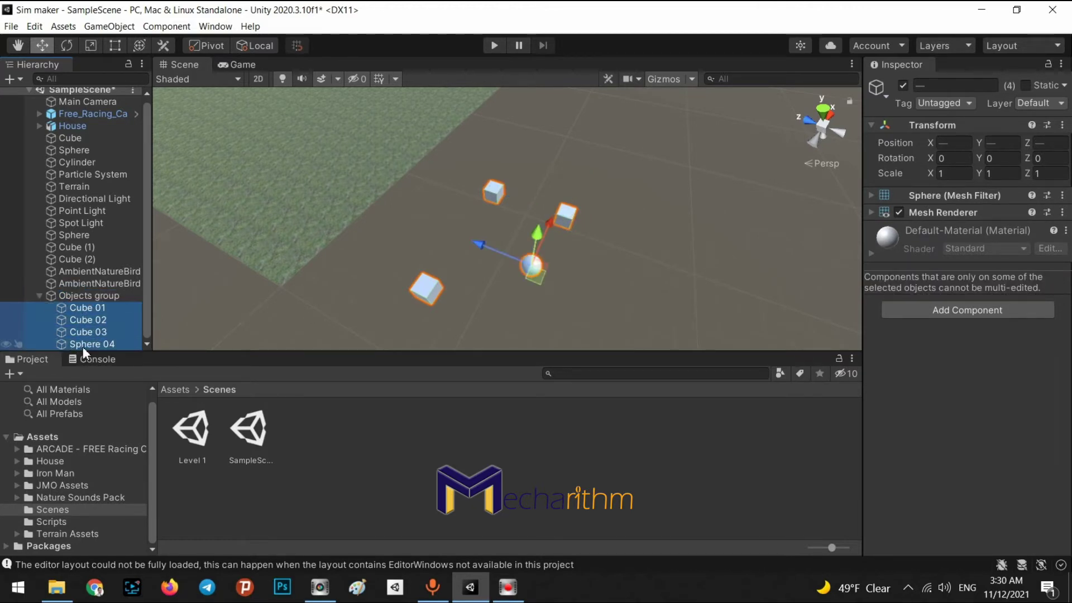
pyautogui.click(85, 296)
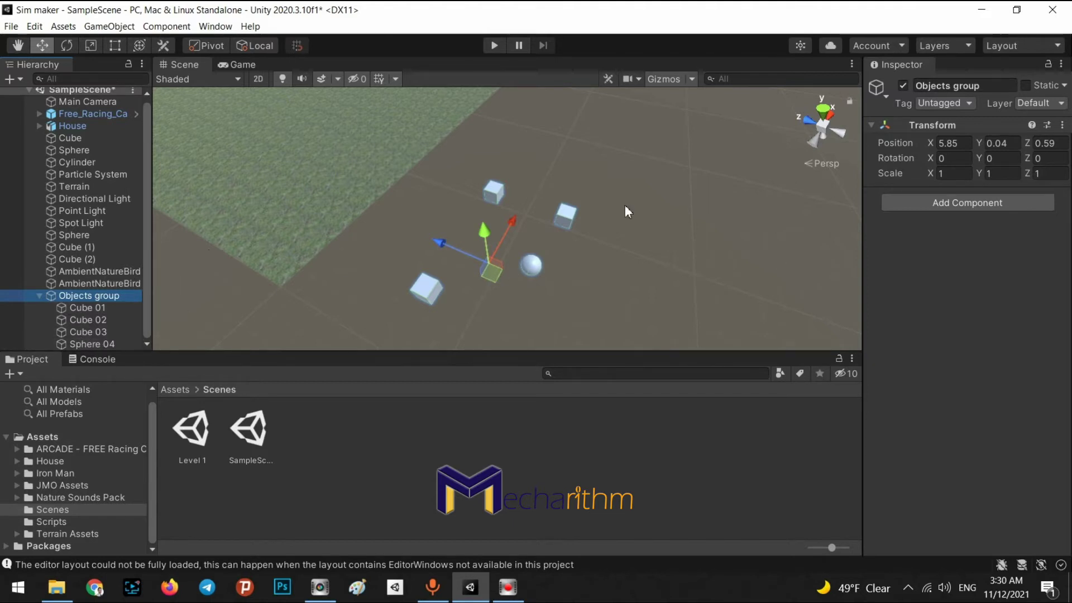
pyautogui.click(39, 295)
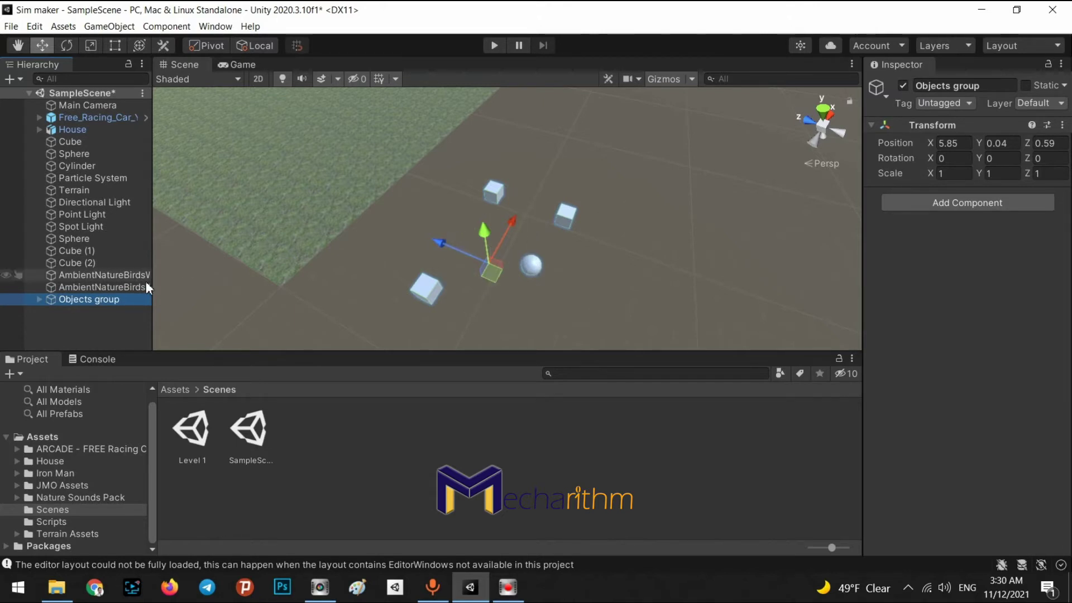
# Move Objects group along the X axis to about 9.85.
pyautogui.click(70, 318)
pyautogui.click(80, 303)
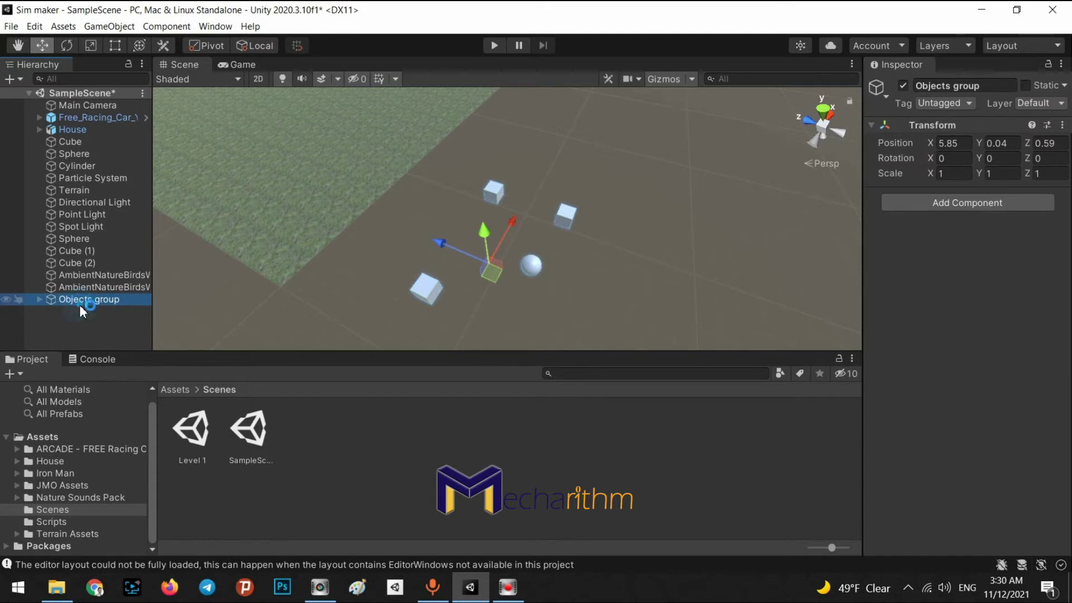
pyautogui.moveTo(508, 220); pyautogui.dragTo(545, 190)
# Rotate Objects group about 21.16° around the Y axis and scale it uniformly to about 2.14.
pyautogui.press('e')
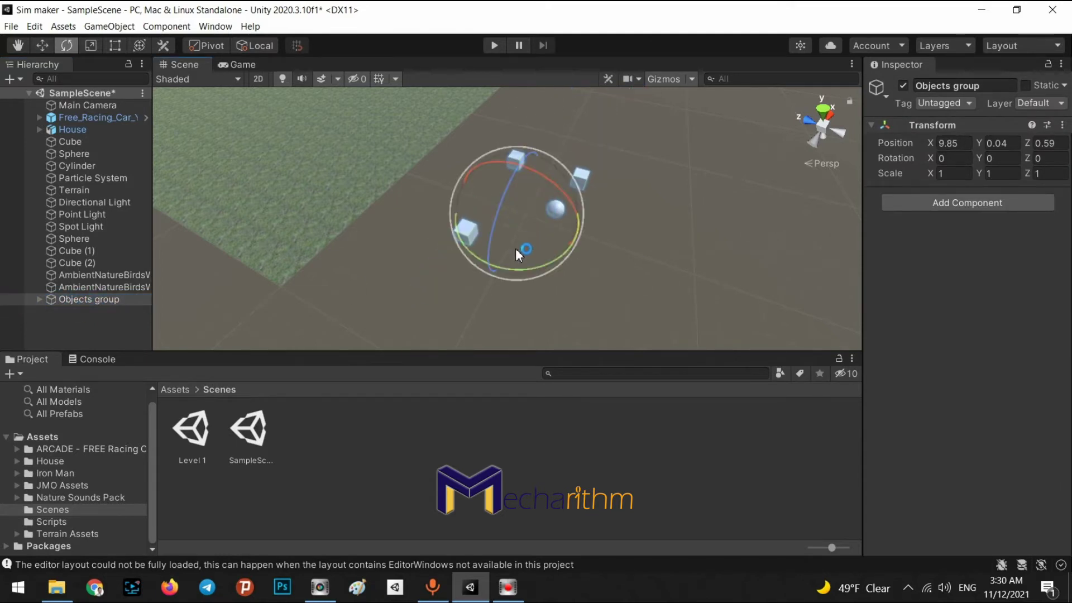
pyautogui.moveTo(515, 266); pyautogui.dragTo(603, 145)
pyautogui.press('r')
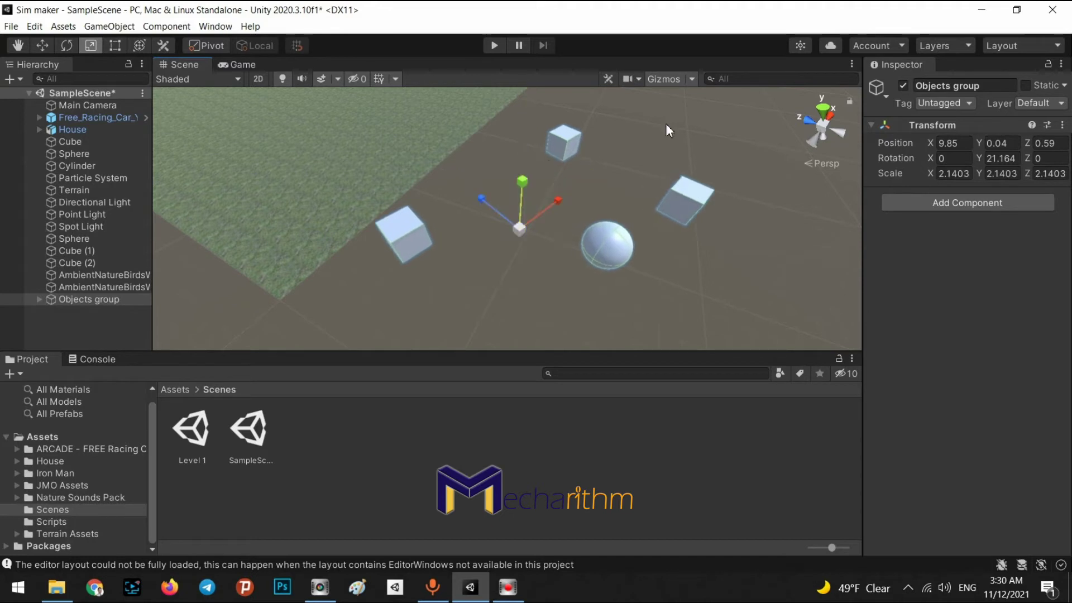
# Switch Objects group off and on again, and view its available Tag and Layer options.
pyautogui.click(903, 83)
pyautogui.click(902, 84)
pyautogui.click(950, 104)
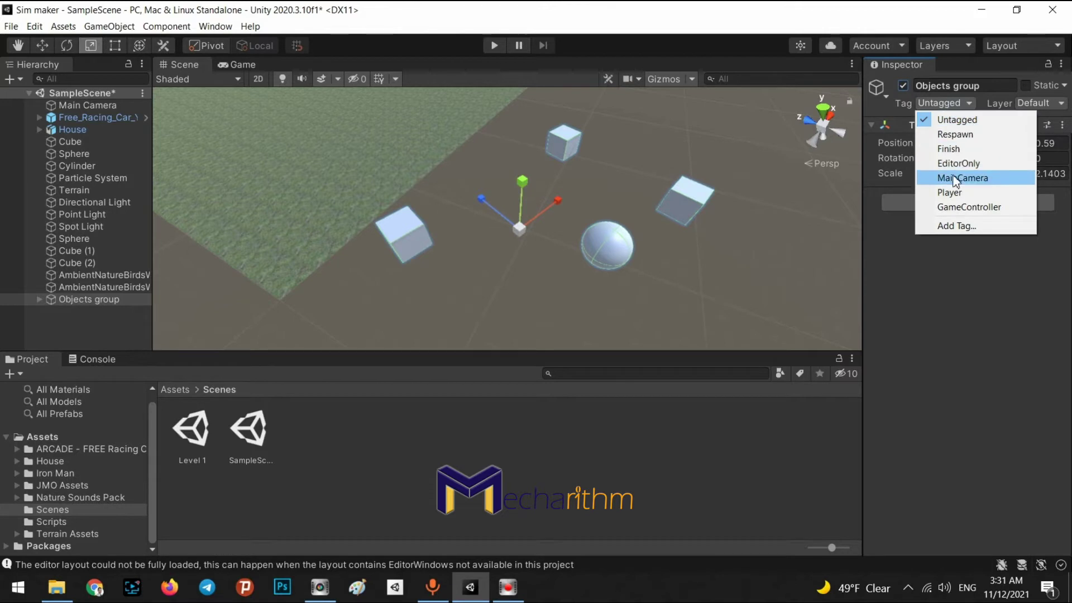
pyautogui.click(946, 280)
pyautogui.click(1038, 103)
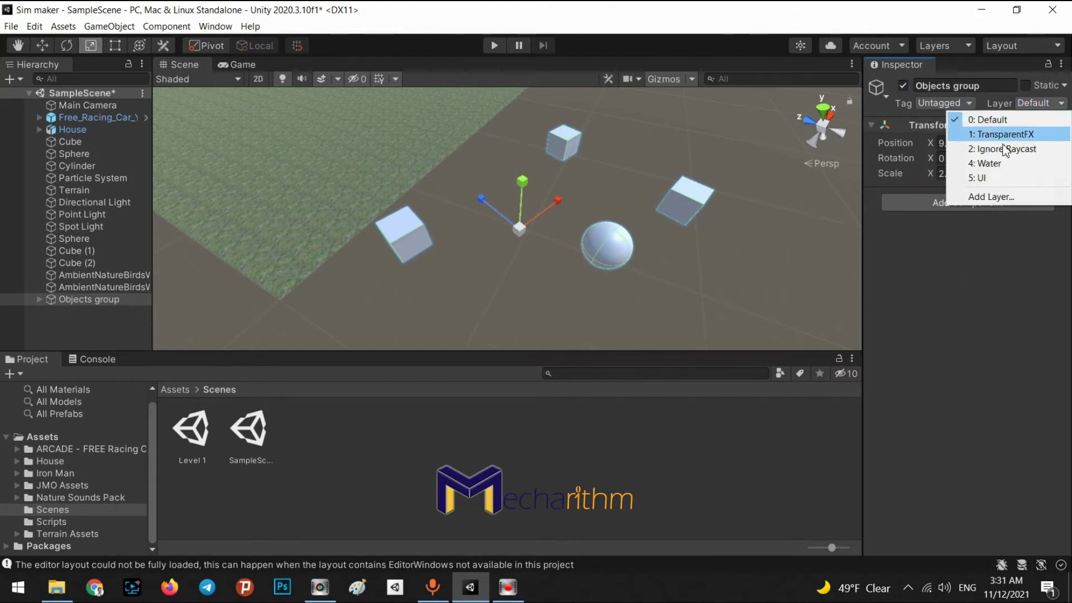
pyautogui.click(964, 278)
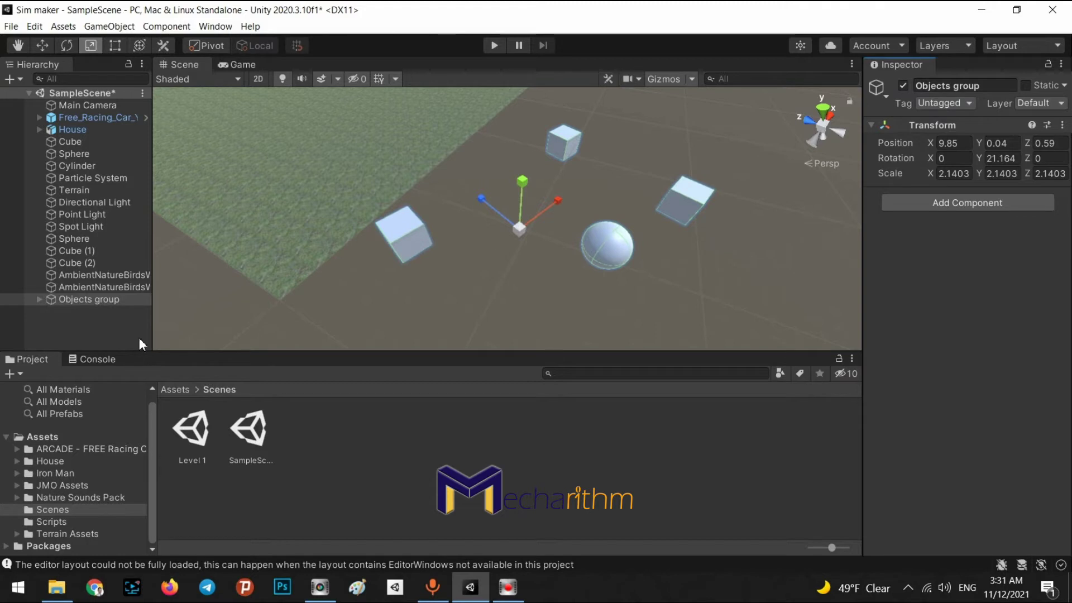
# Examine the child objects nested under Objects group.
pyautogui.click(94, 317)
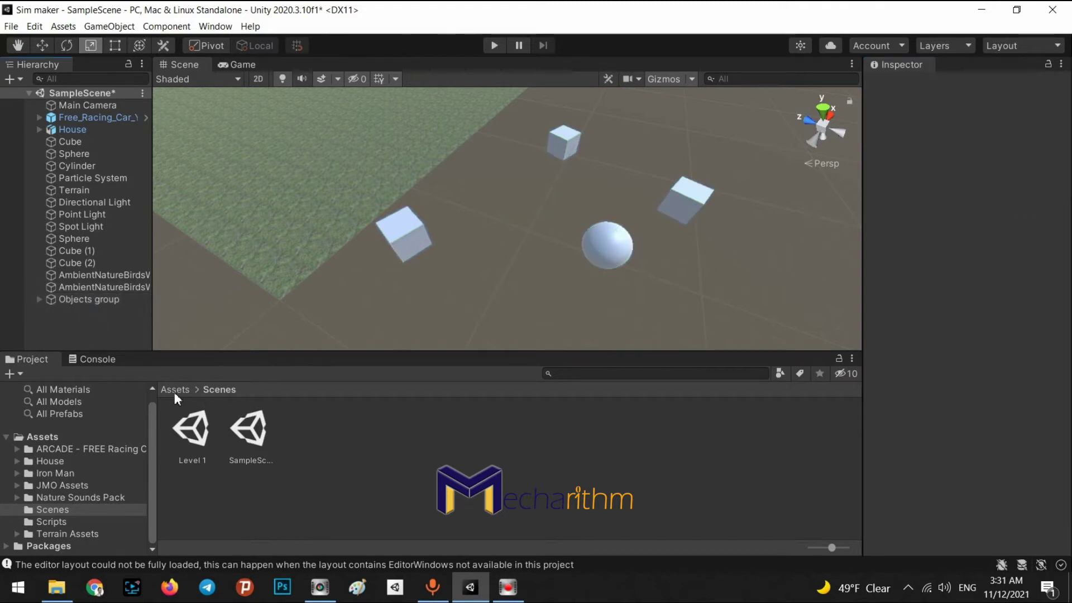
pyautogui.click(84, 300)
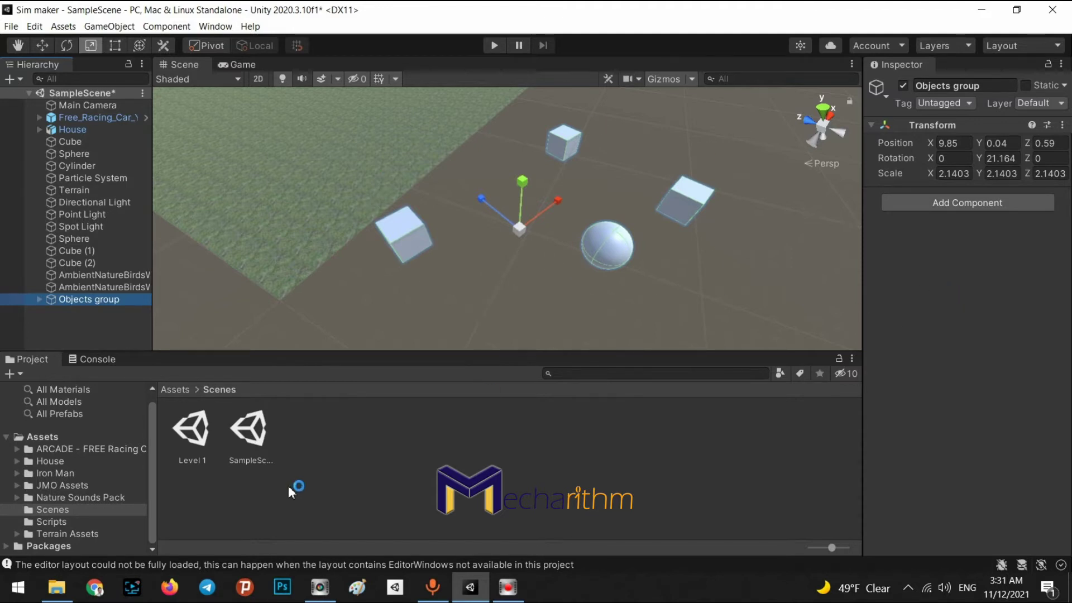
pyautogui.click(40, 300)
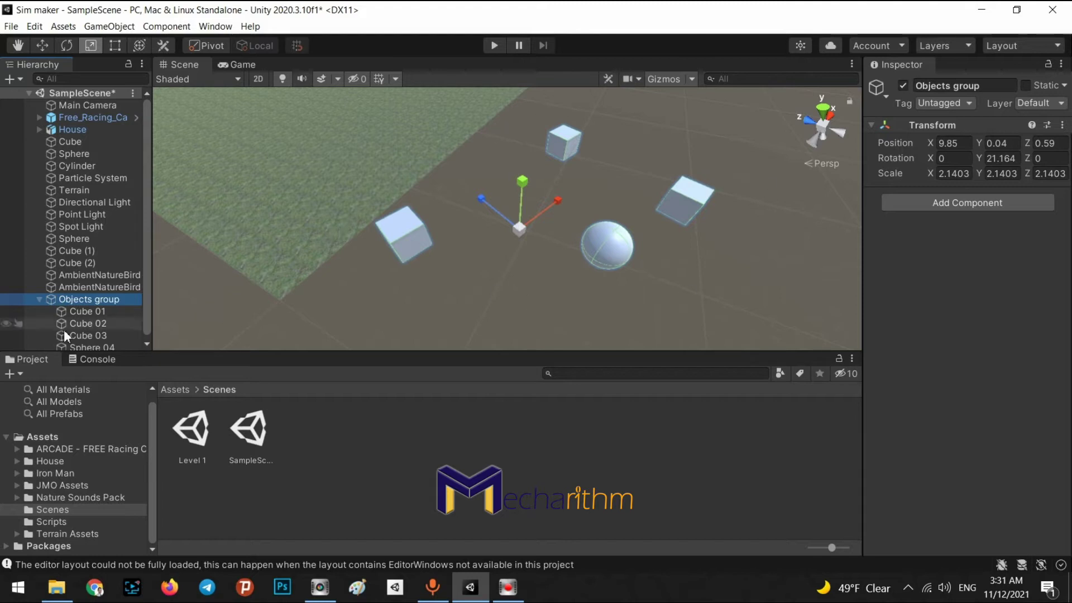
pyautogui.click(68, 300)
pyautogui.click(76, 311)
pyautogui.click(45, 299)
pyautogui.click(41, 299)
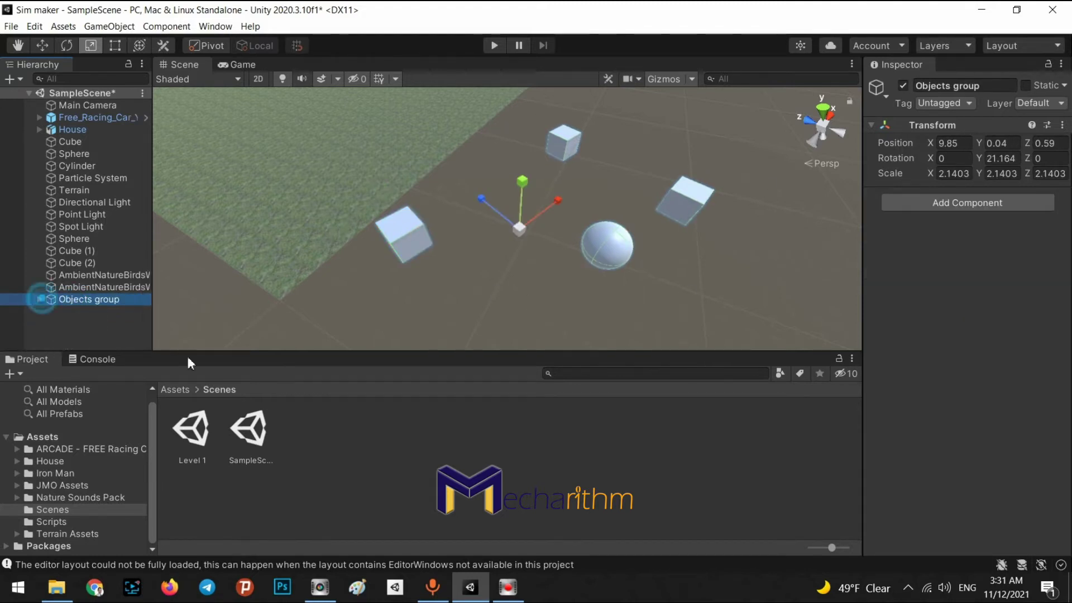
# Create a C# script named ObjectsGroup in the Scripts folder.
pyautogui.click(179, 391)
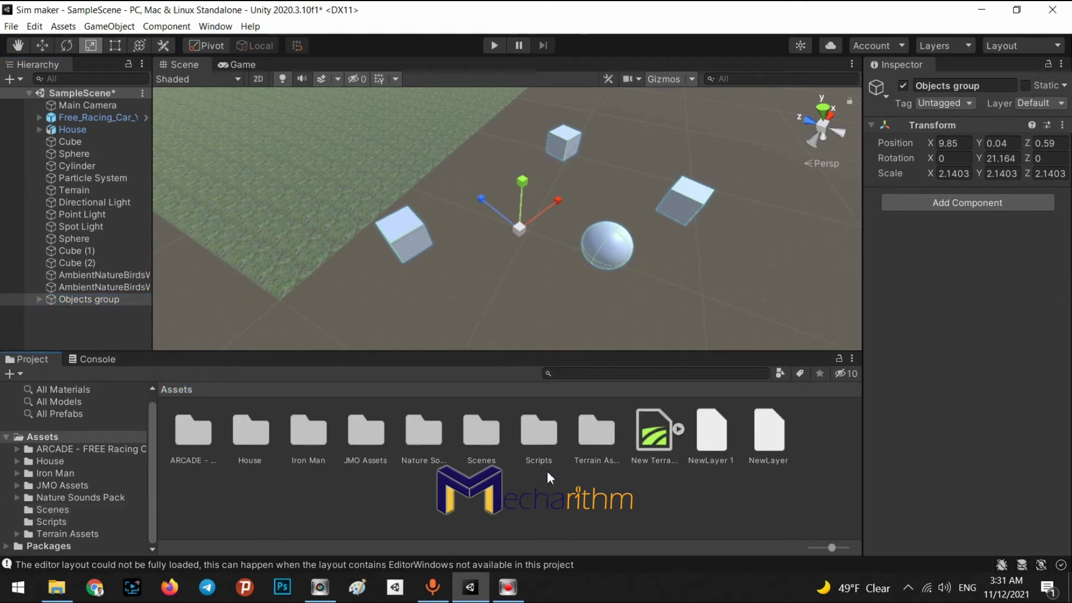
pyautogui.doubleClick(538, 444)
pyautogui.rightClick(247, 445)
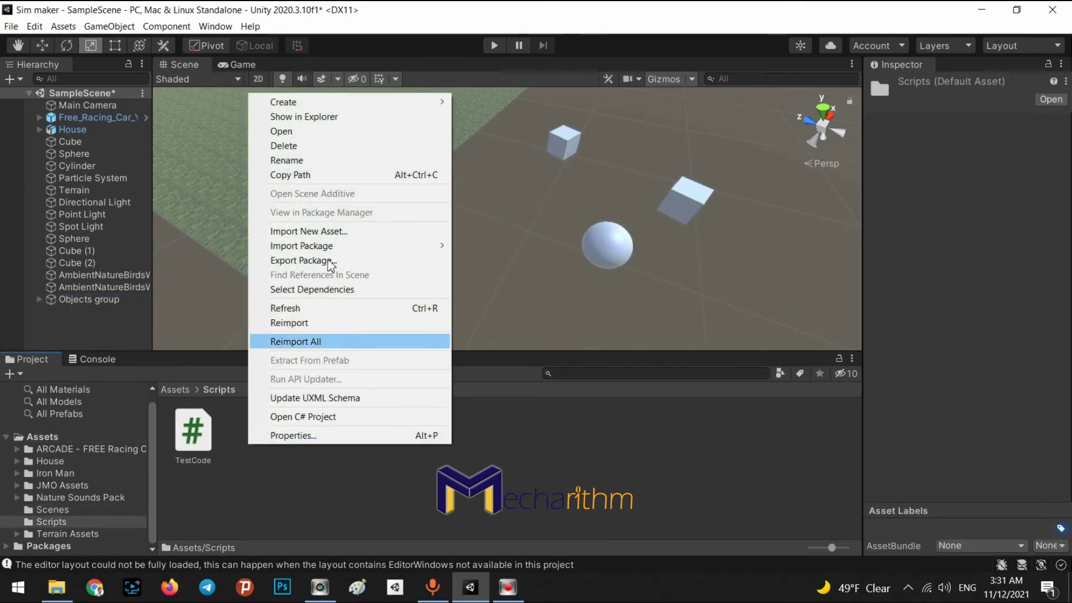
pyautogui.moveTo(336, 102)
pyautogui.click(492, 89)
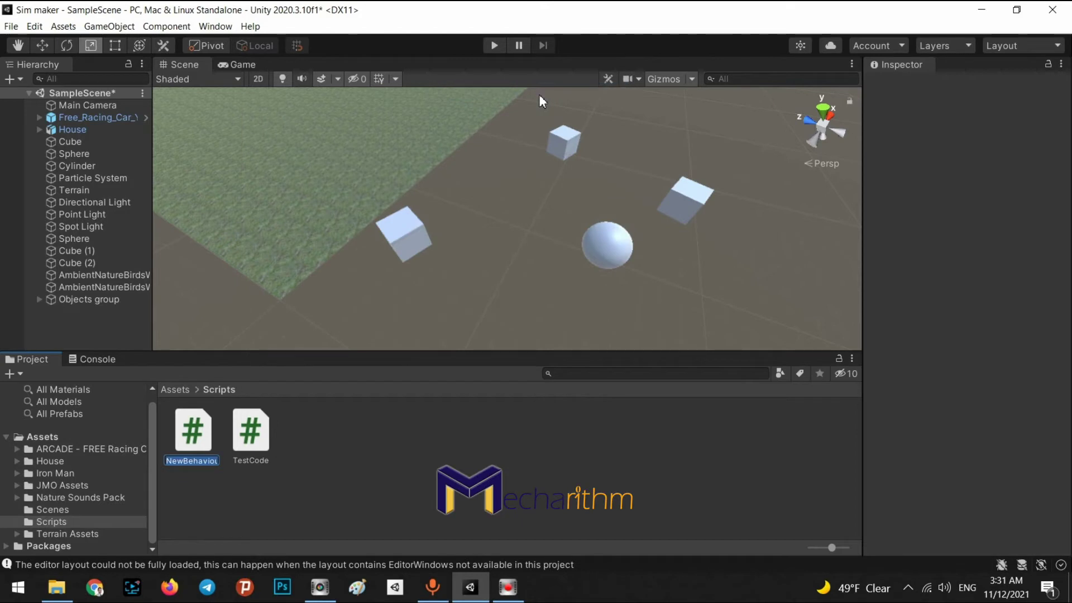
pyautogui.write('ObjectsGroup')
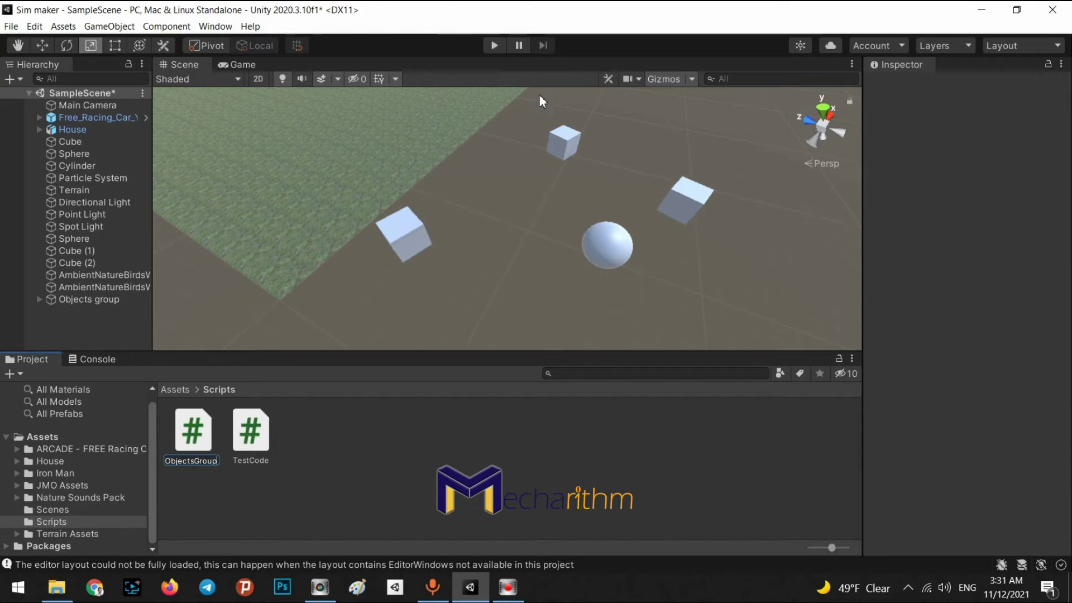
pyautogui.press('Return')
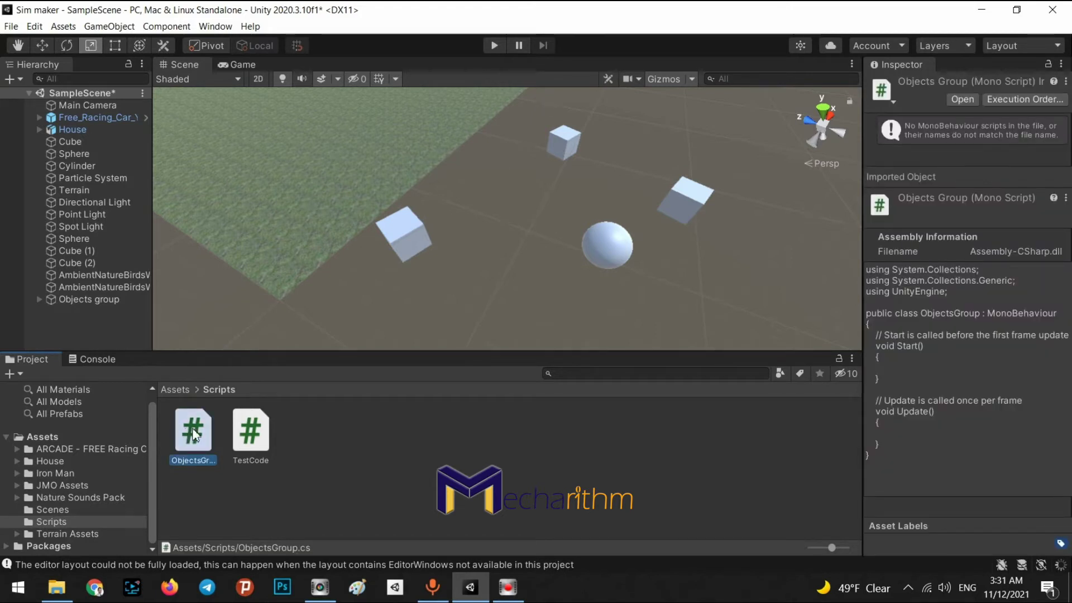
# Attach the ObjectsGroup script to Objects group as a component.
pyautogui.moveTo(113, 336); pyautogui.dragTo(93, 301)
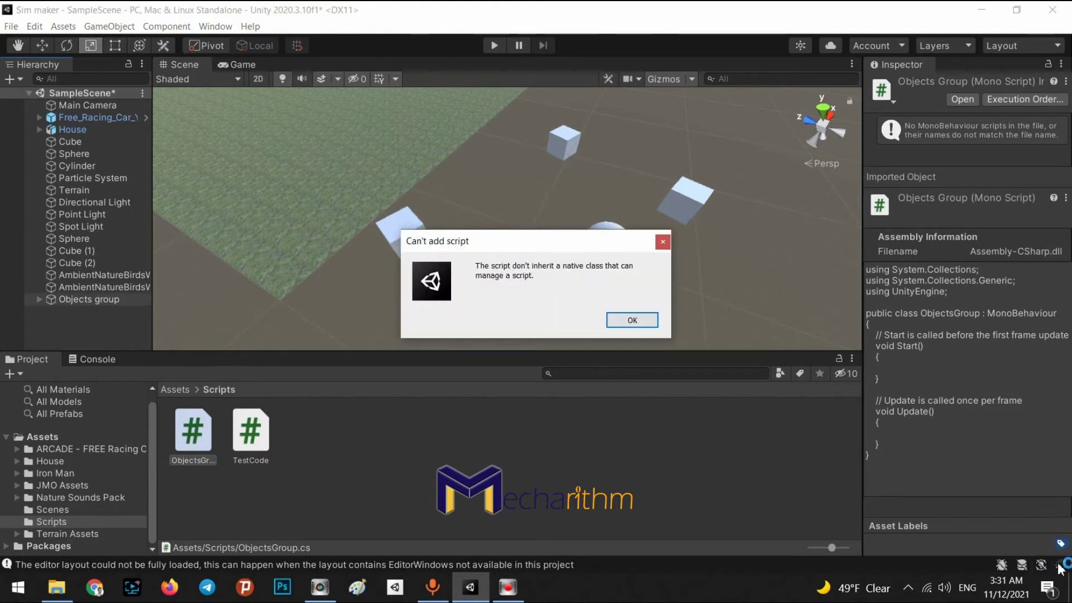
pyautogui.click(628, 318)
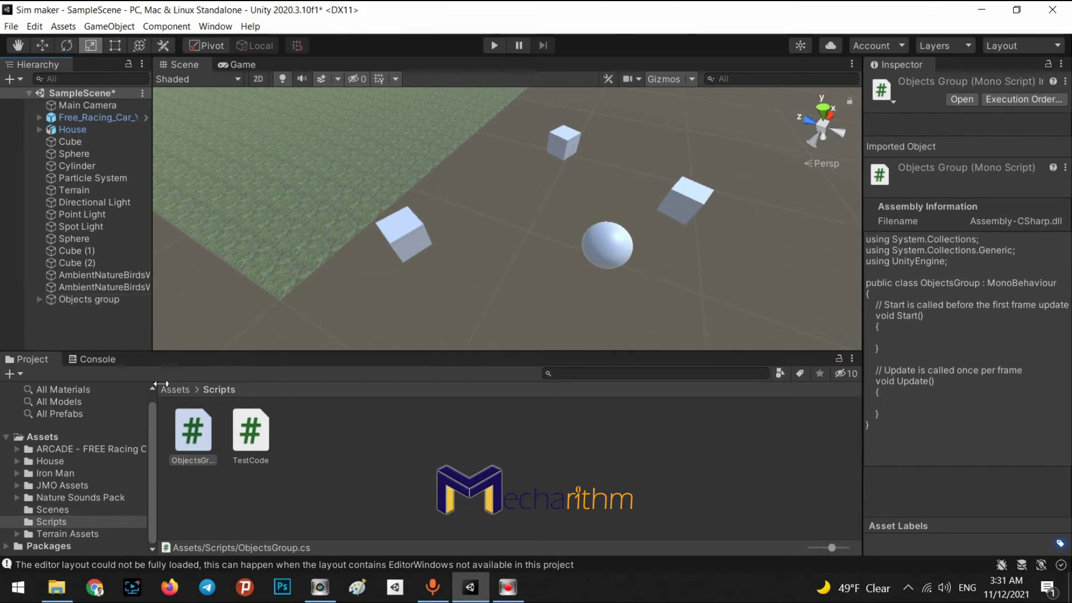
pyautogui.moveTo(191, 428); pyautogui.dragTo(63, 300)
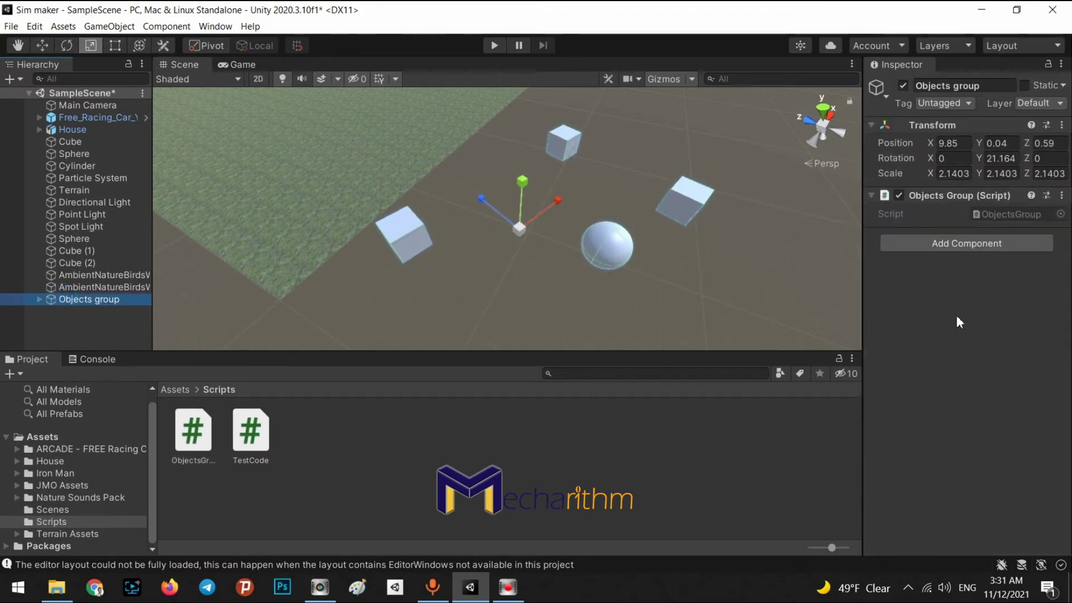
# Open the ObjectsGroup script of Objects group for editing in Visual Studio and dismiss the notification.
pyautogui.rightClick(927, 189)
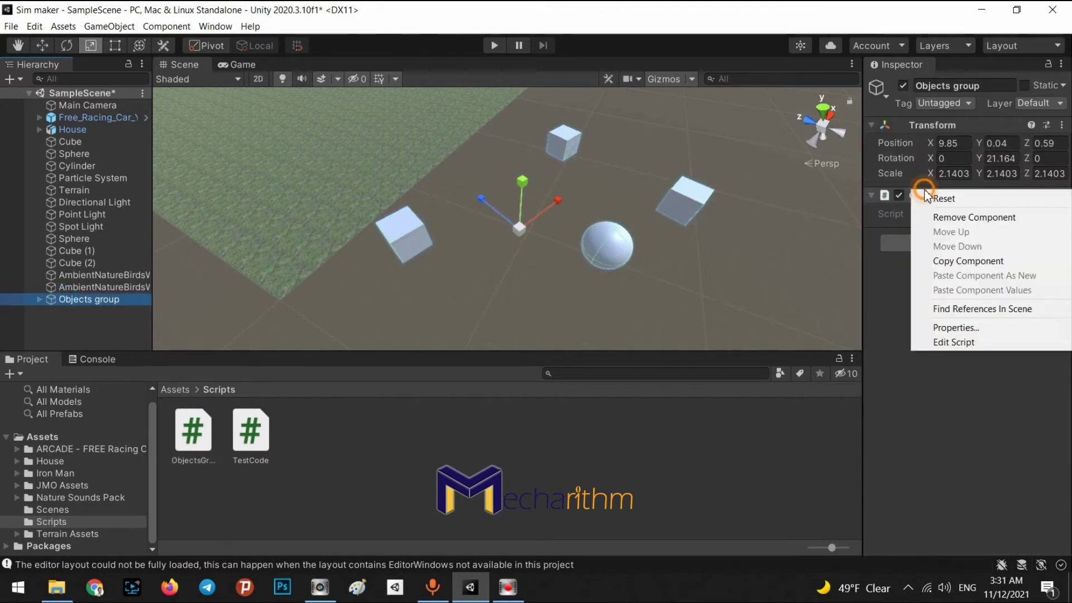
pyautogui.click(941, 342)
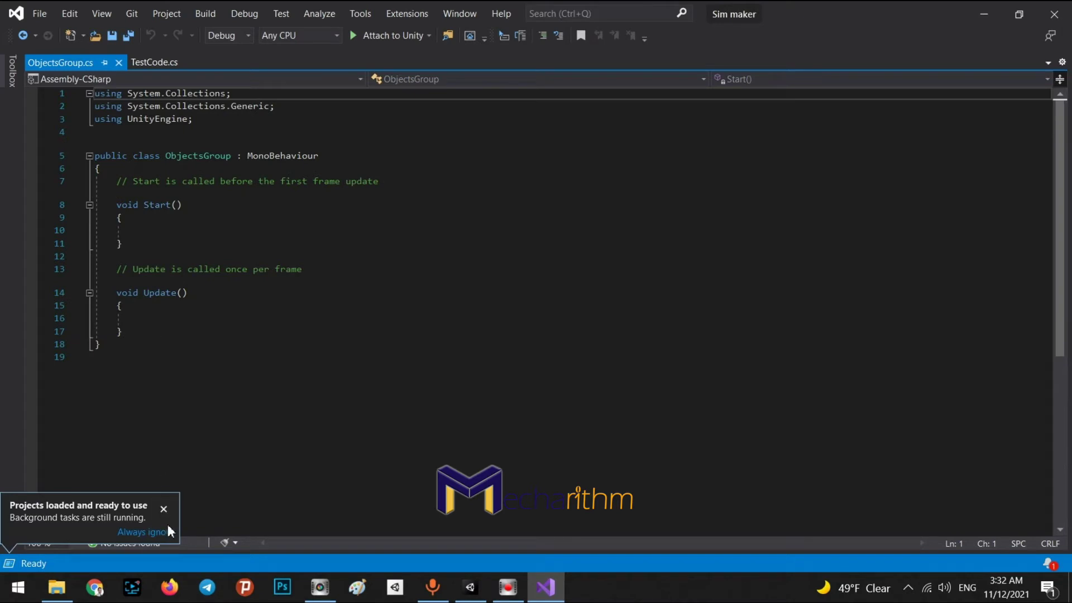
pyautogui.click(168, 527)
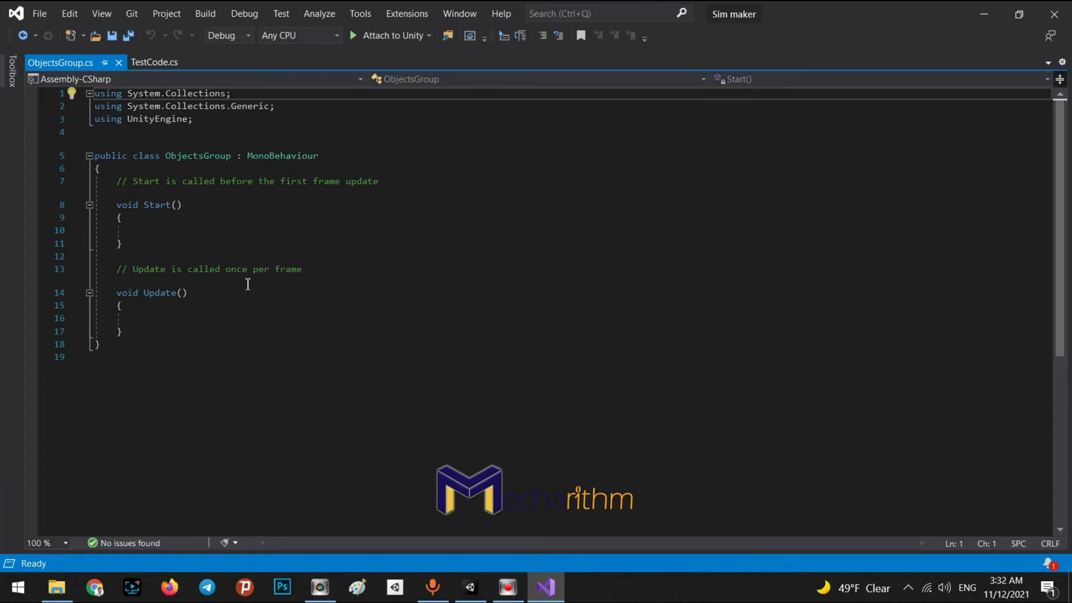
# Replace the Start method and both comments in the ObjectsGroup class with a public float field named SizeX.
pyautogui.moveTo(333, 274); pyautogui.dragTo(132, 189)
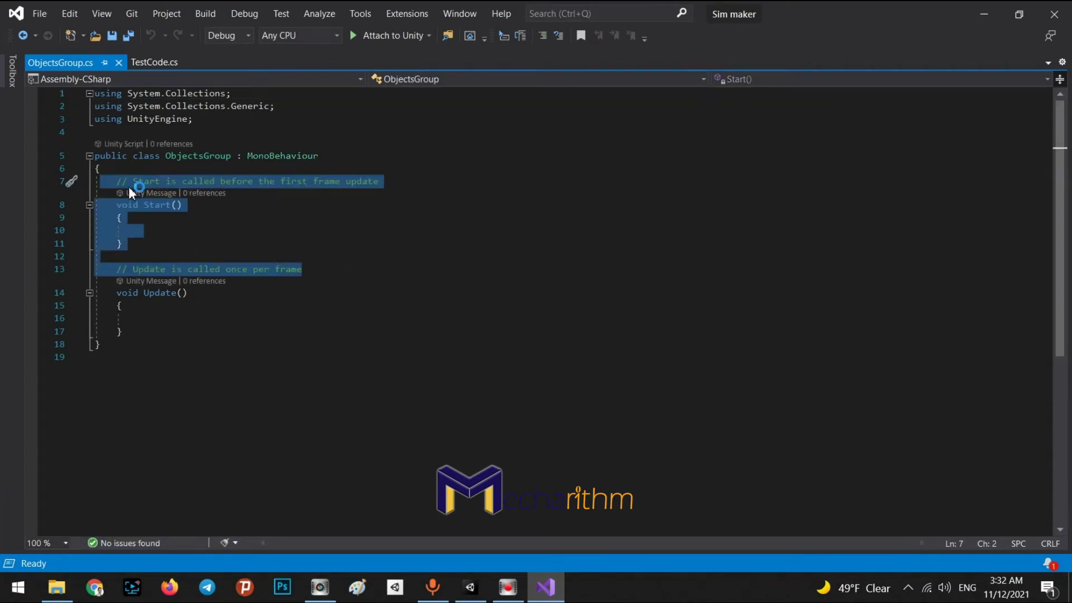
pyautogui.press('BackSpace')
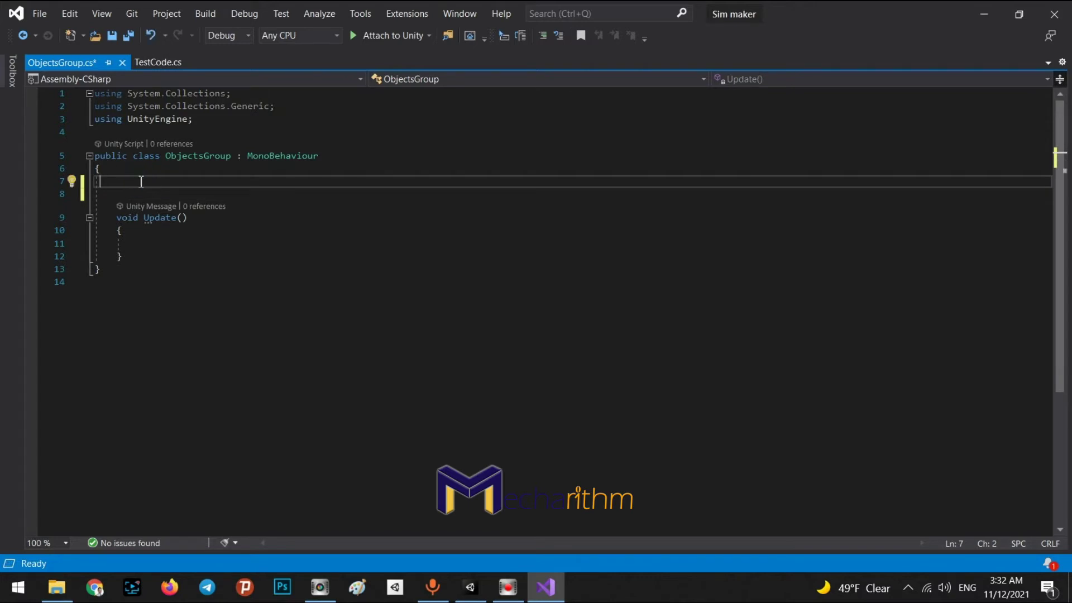
pyautogui.write('public float ')
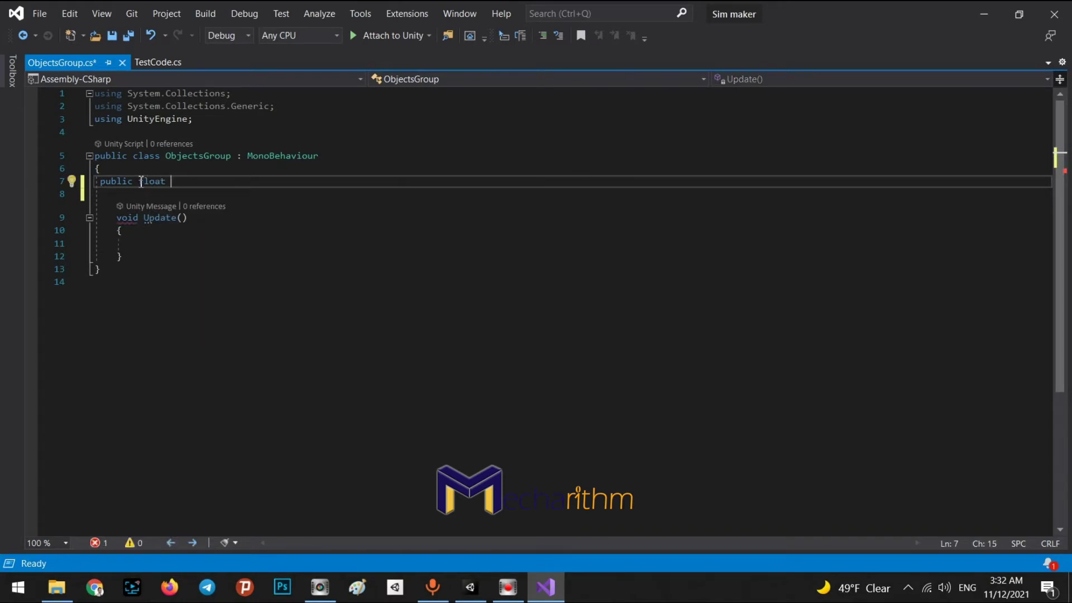
pyautogui.write('SizeX;')
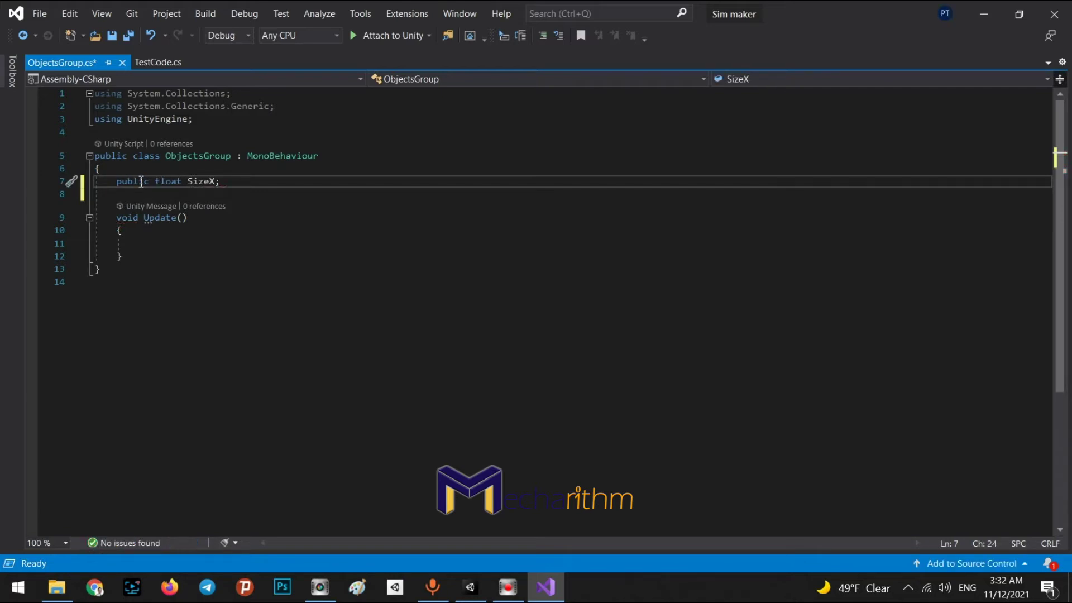
# Declare a public int field named PosZ on the line below the SizeX field.
pyautogui.press('Return')
pyautogui.write('pu')
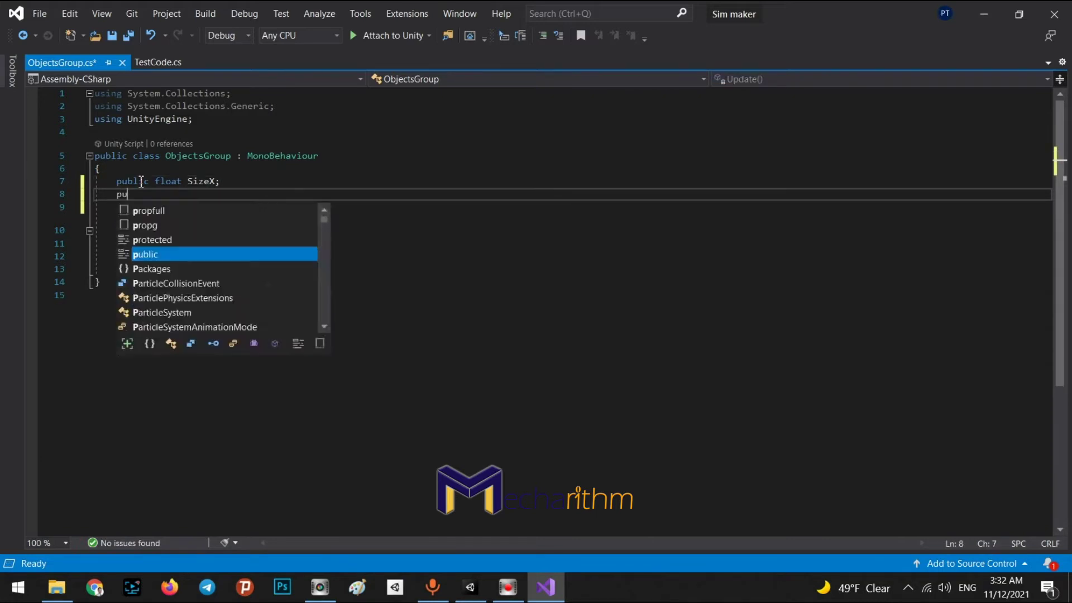
pyautogui.write('blic fl')
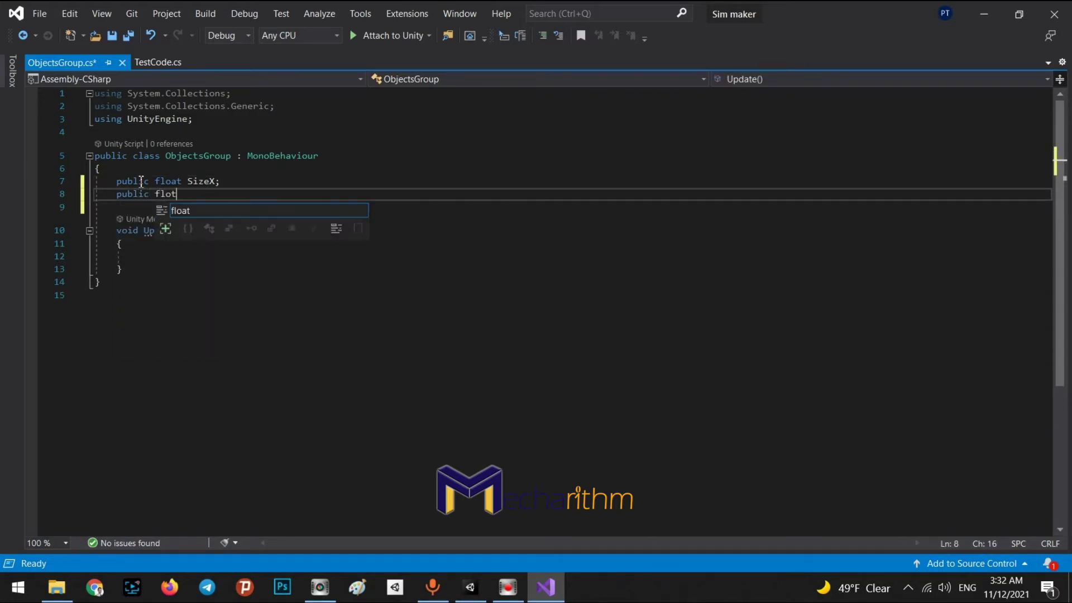
pyautogui.hotkey('ctrl', 'z')
pyautogui.write('i')
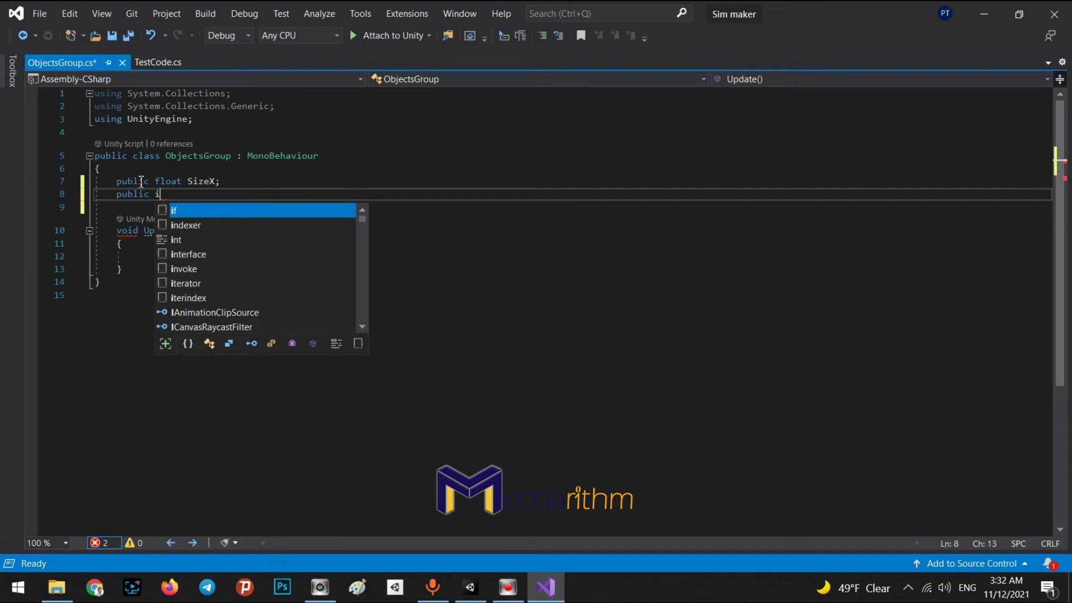
pyautogui.write('nt ')
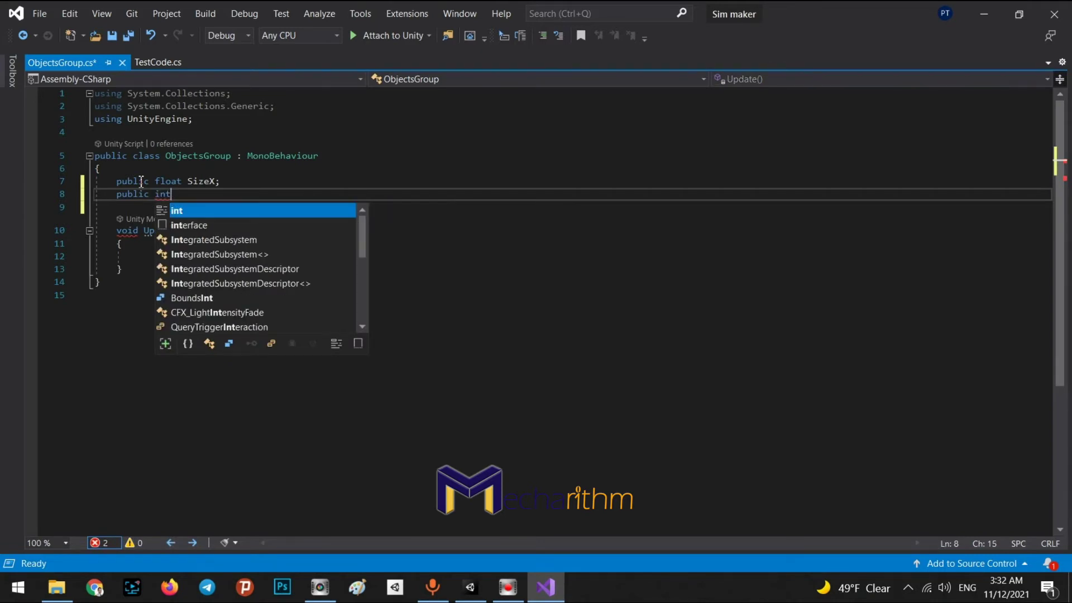
pyautogui.write('P')
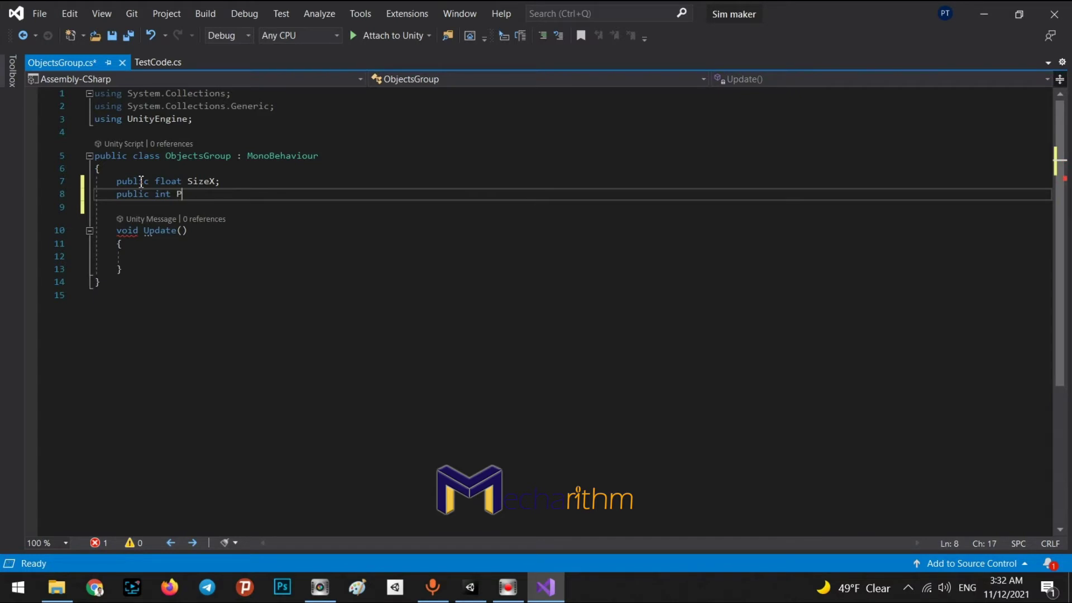
pyautogui.write('osZ;')
pyautogui.click(139, 253)
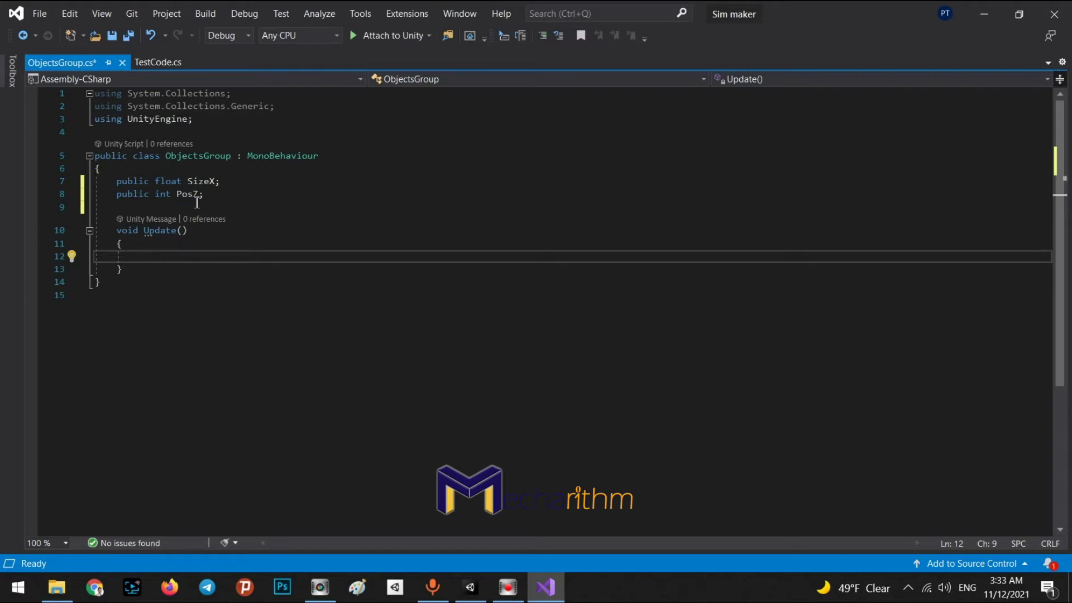
# Check the Transform component of Objects group in Unity and return to the ObjectsGroup script in Visual Studio.
pyautogui.moveTo(188, 182); pyautogui.dragTo(221, 183)
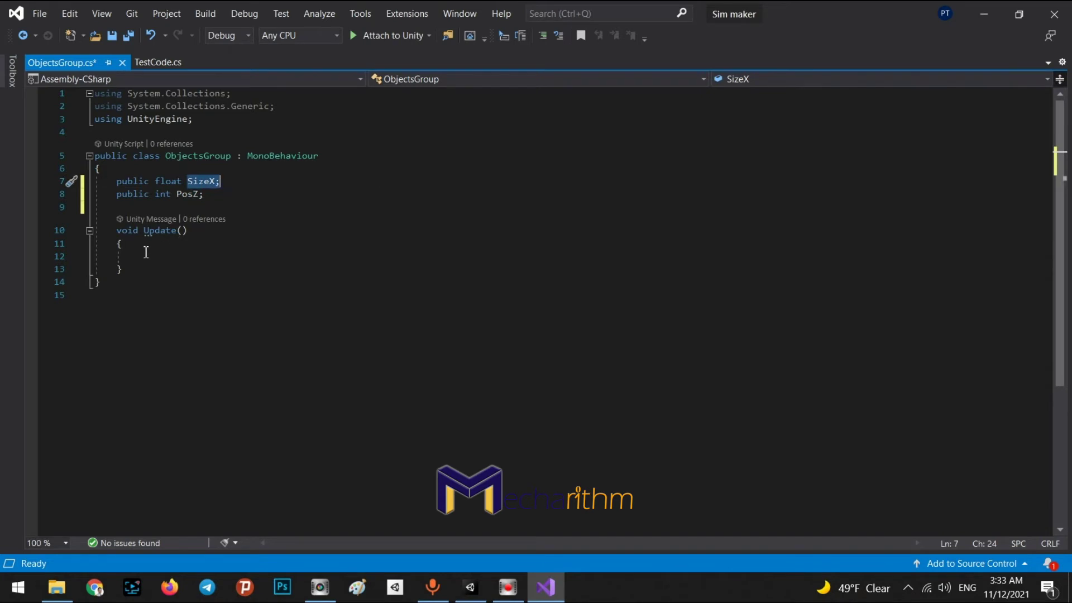
pyautogui.click(144, 256)
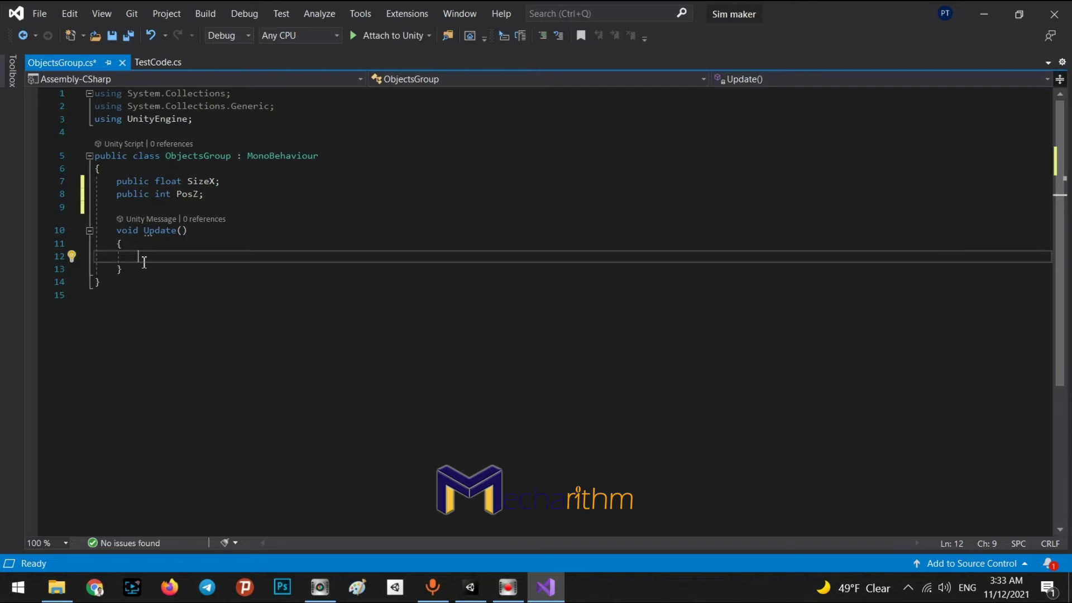
pyautogui.write('tra')
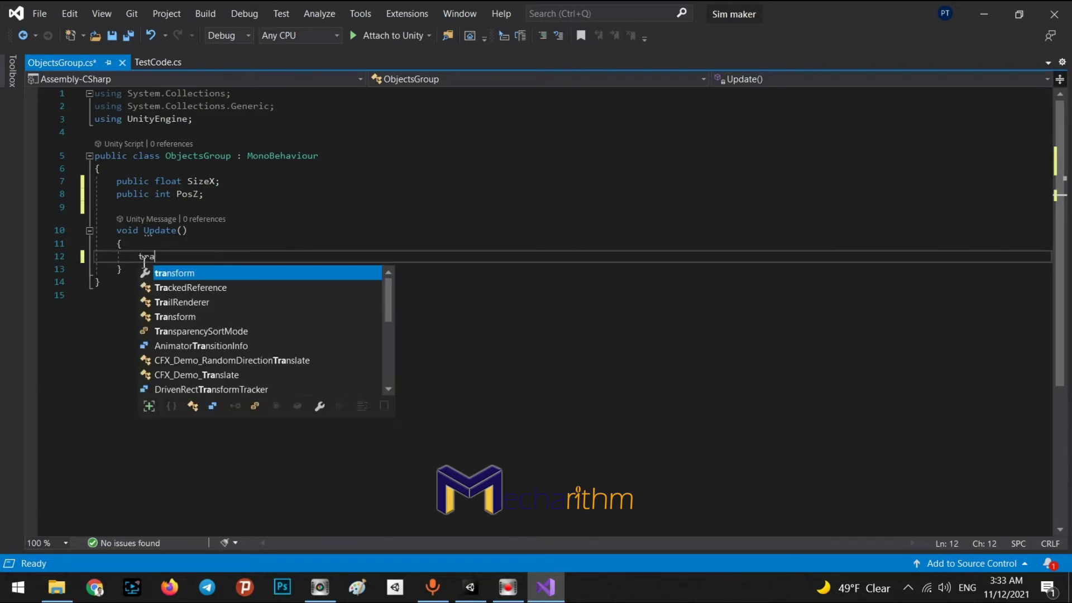
pyautogui.click(472, 586)
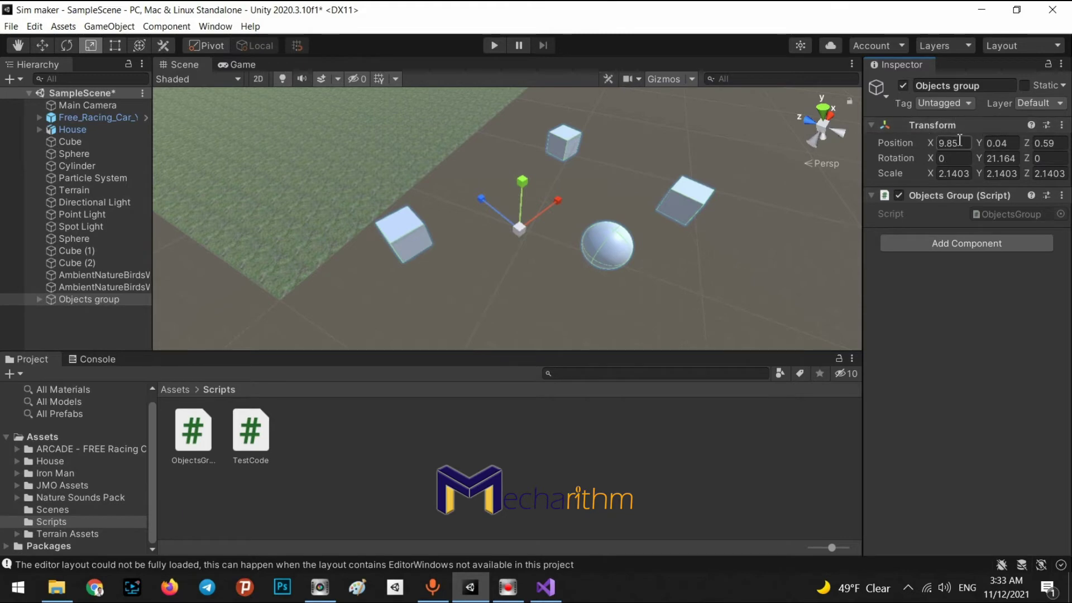
pyautogui.click(546, 587)
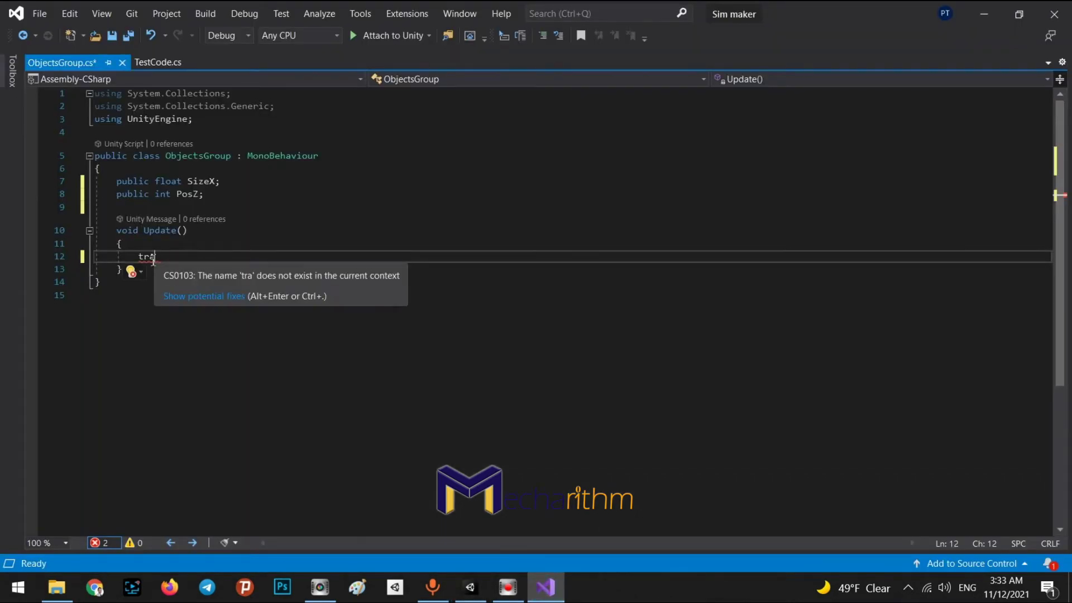
pyautogui.click(471, 586)
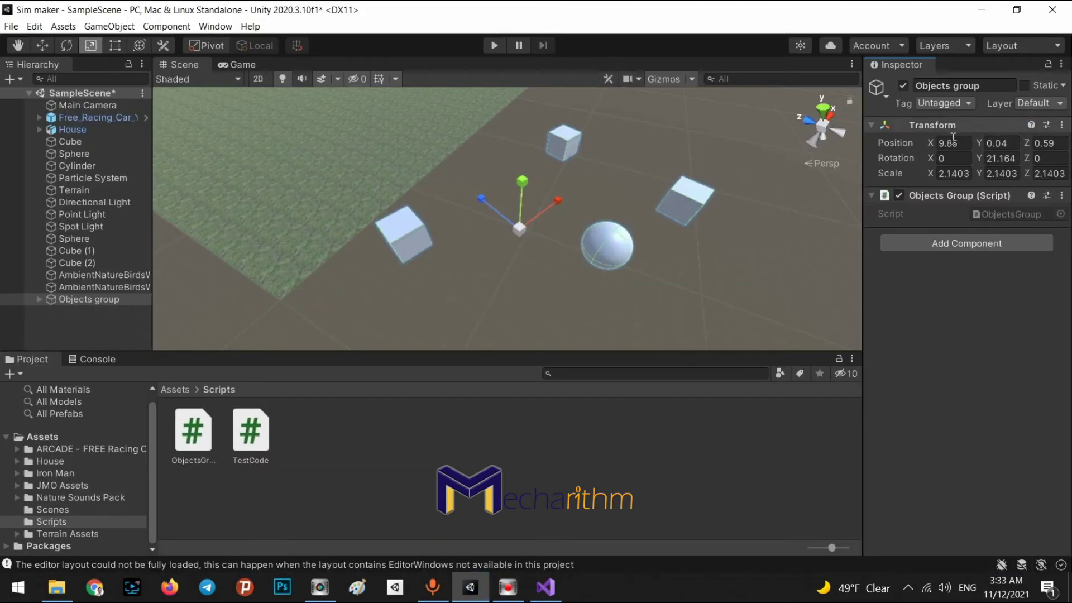
pyautogui.click(547, 588)
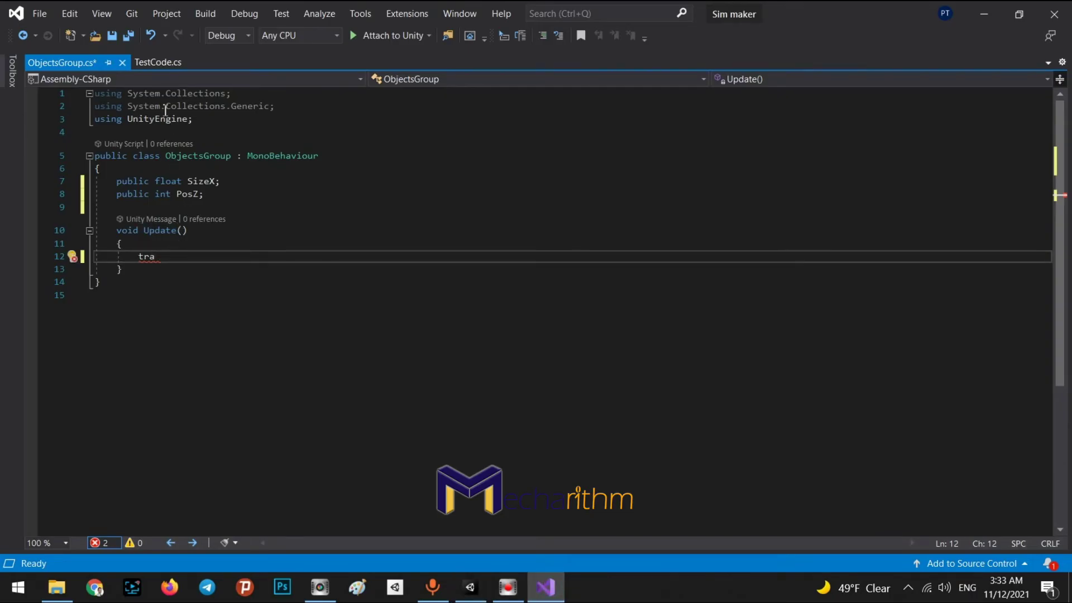
pyautogui.click(145, 120)
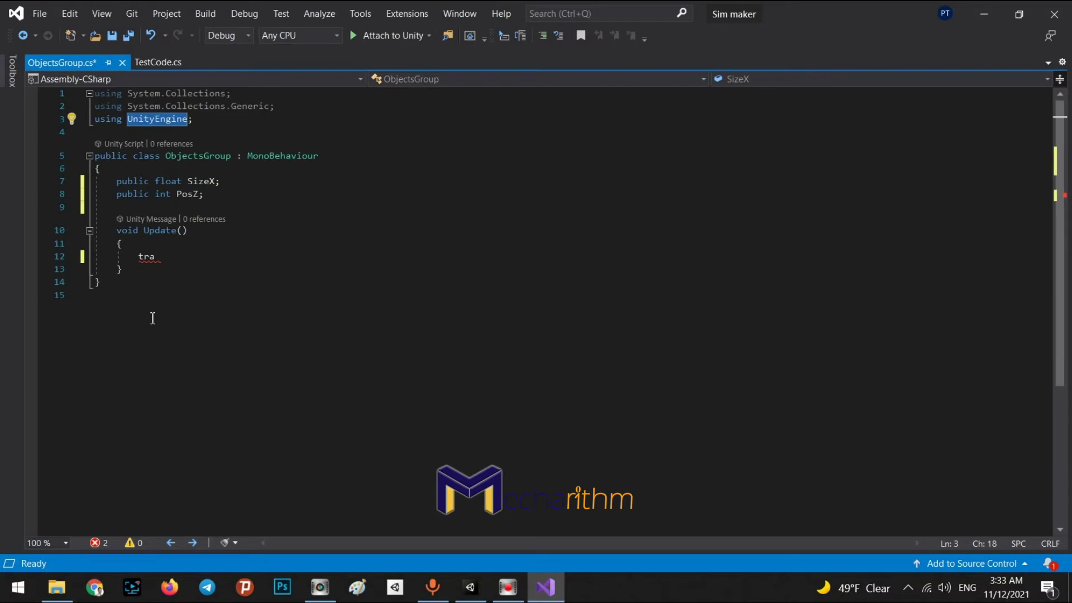
# Clear the partial text in the Update method and begin an assignment to transform.localScale.
pyautogui.click(162, 258)
pyautogui.press('BackSpace')
pyautogui.press('BackSpace')
pyautogui.press('BackSpace')
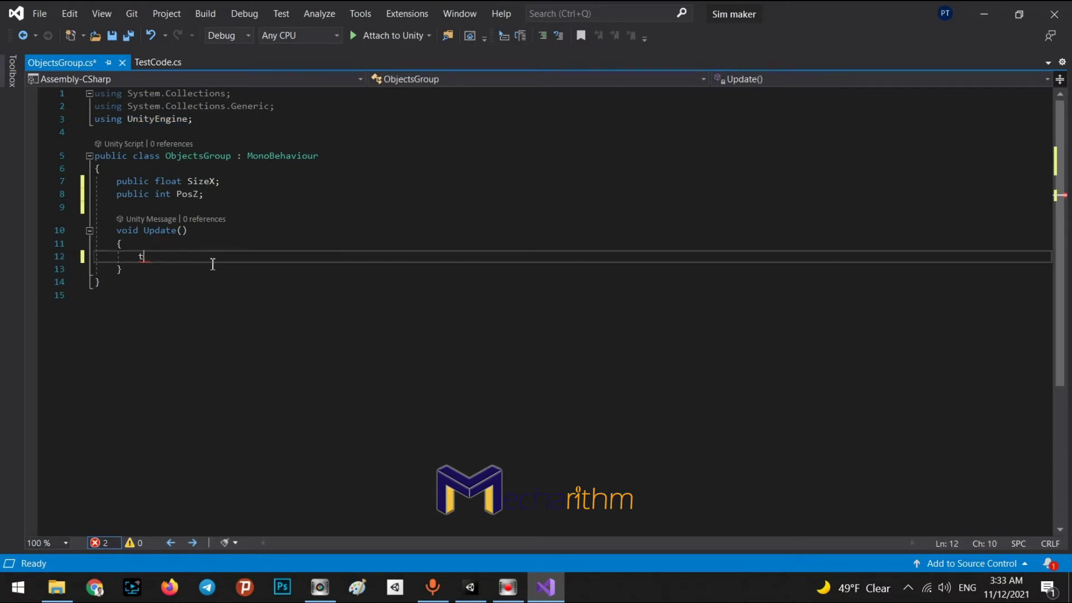
pyautogui.write('tra')
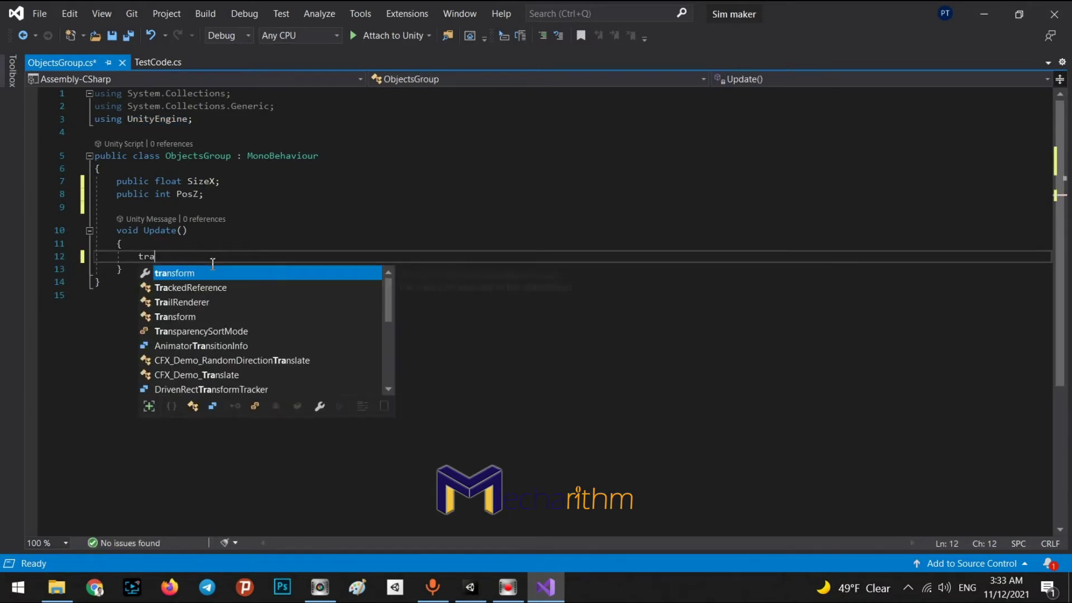
pyautogui.press('Tab')
pyautogui.write('.')
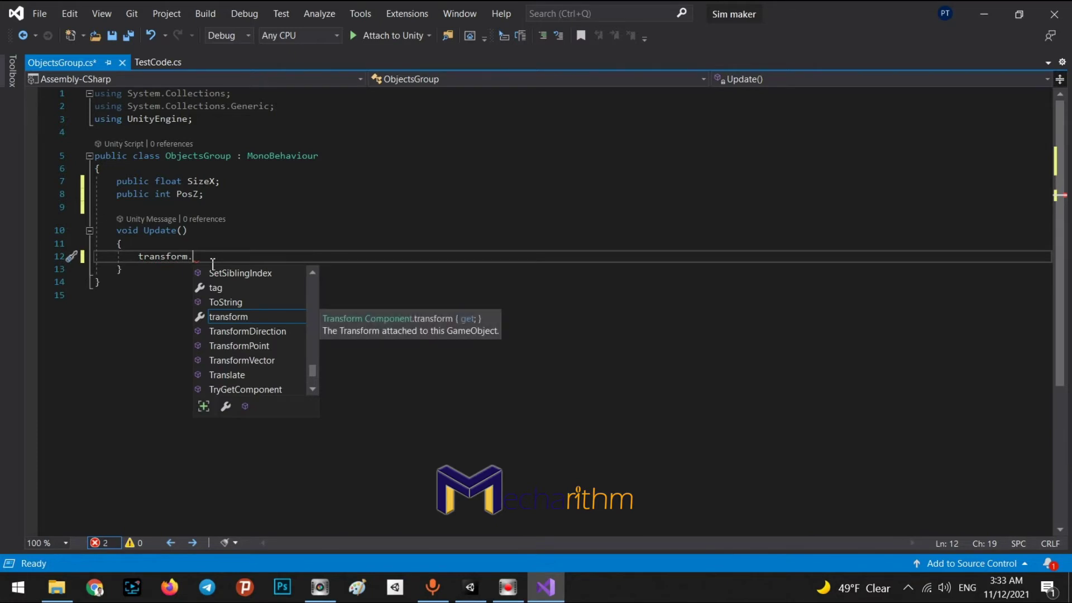
pyautogui.write('loca')
pyautogui.press('Down')
pyautogui.press('Down')
pyautogui.press('Down')
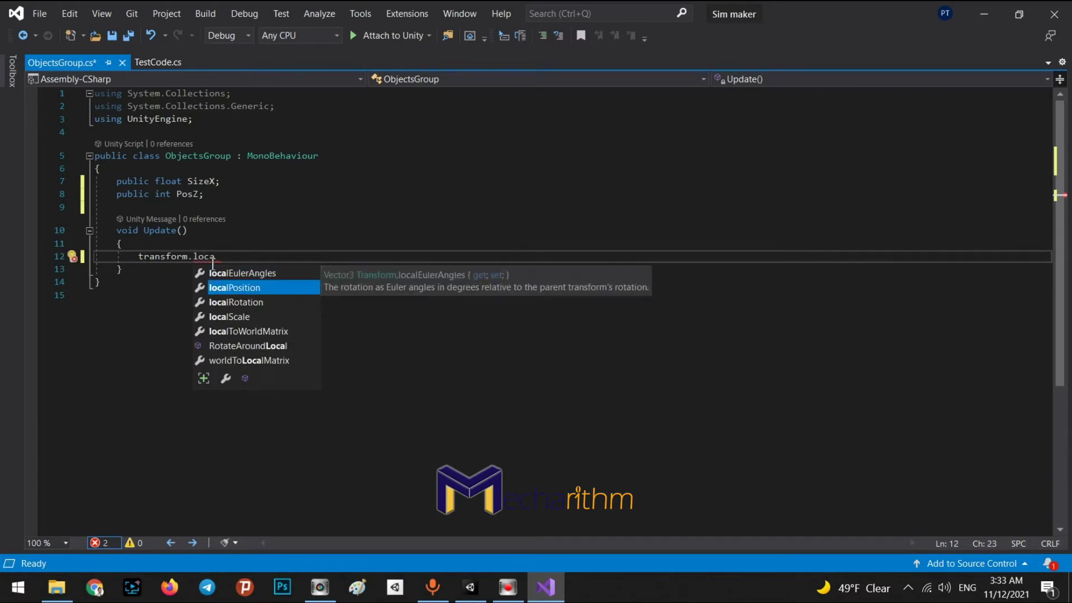
pyautogui.press('Tab')
pyautogui.write('=')
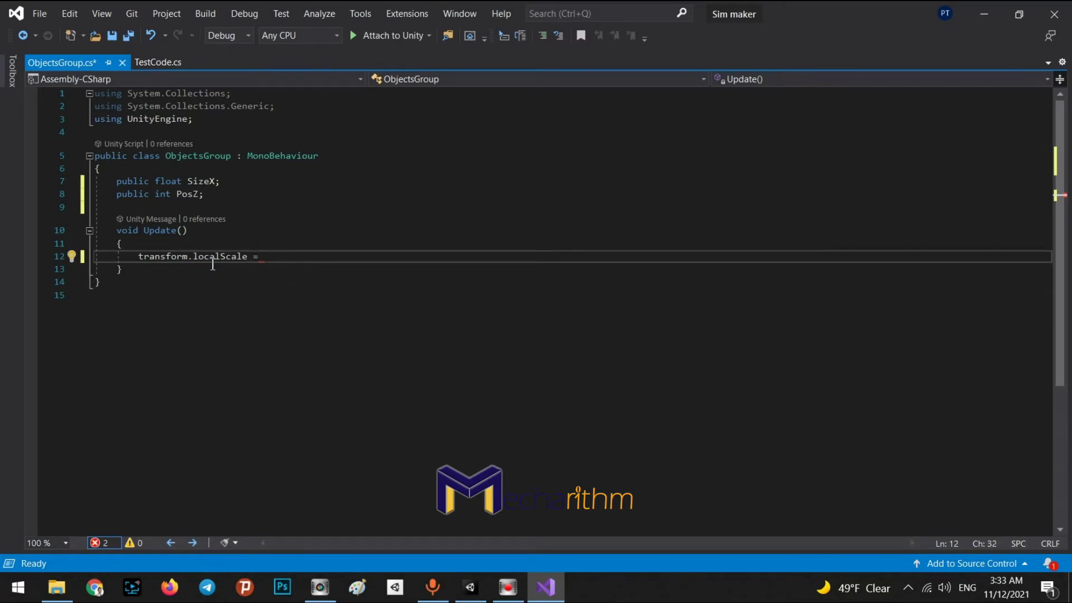
# Complete the localScale assignment with new Vector3(SizeX,1,1); reusing the SizeX field name.
pyautogui.write(' new ')
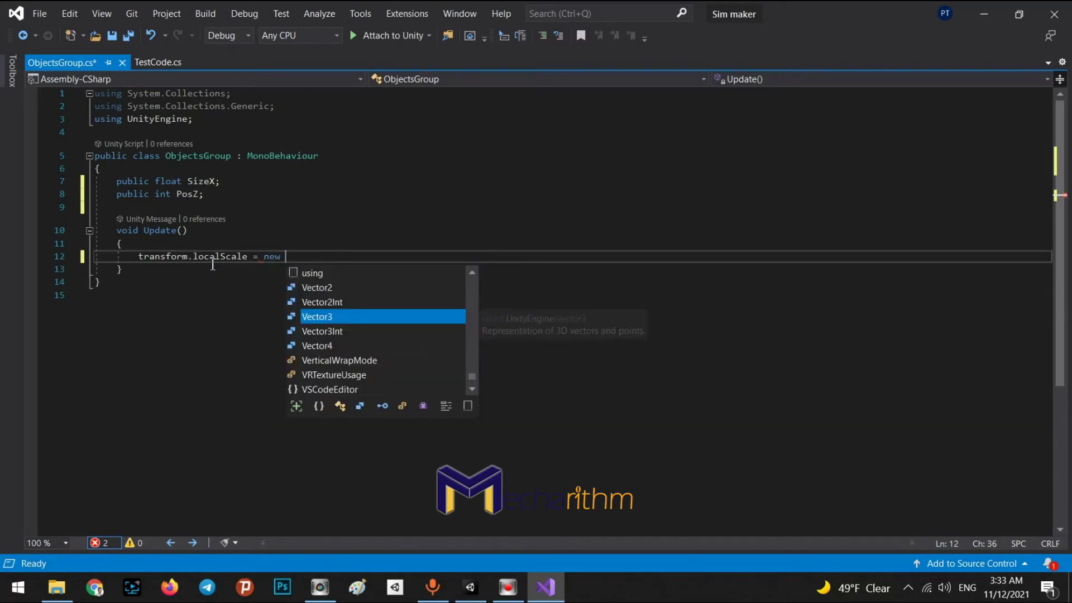
pyautogui.write('vect()')
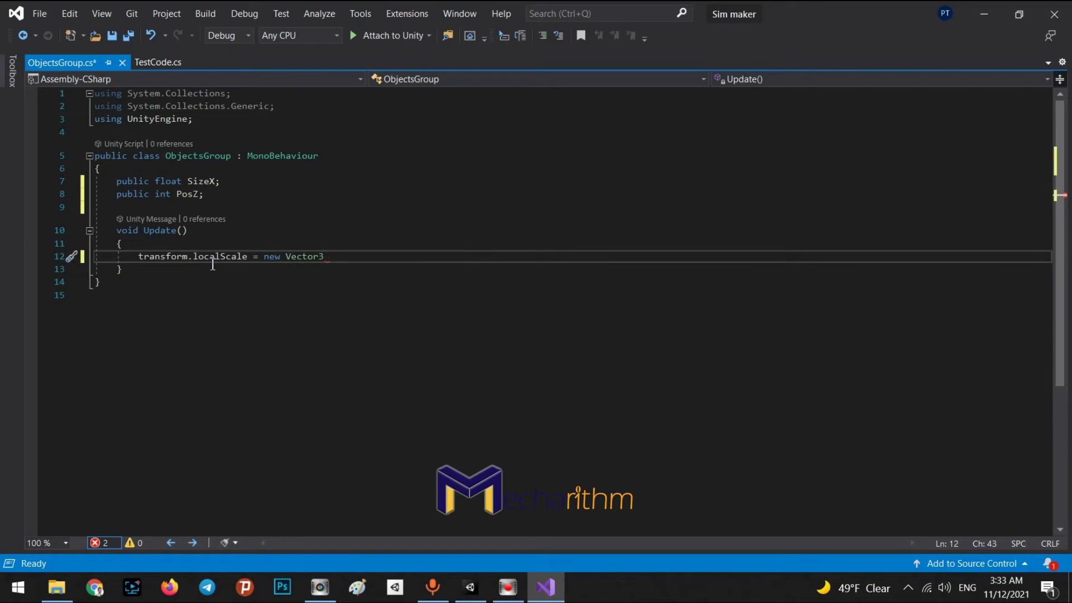
pyautogui.write(';')
pyautogui.press('Left')
pyautogui.press('Left')
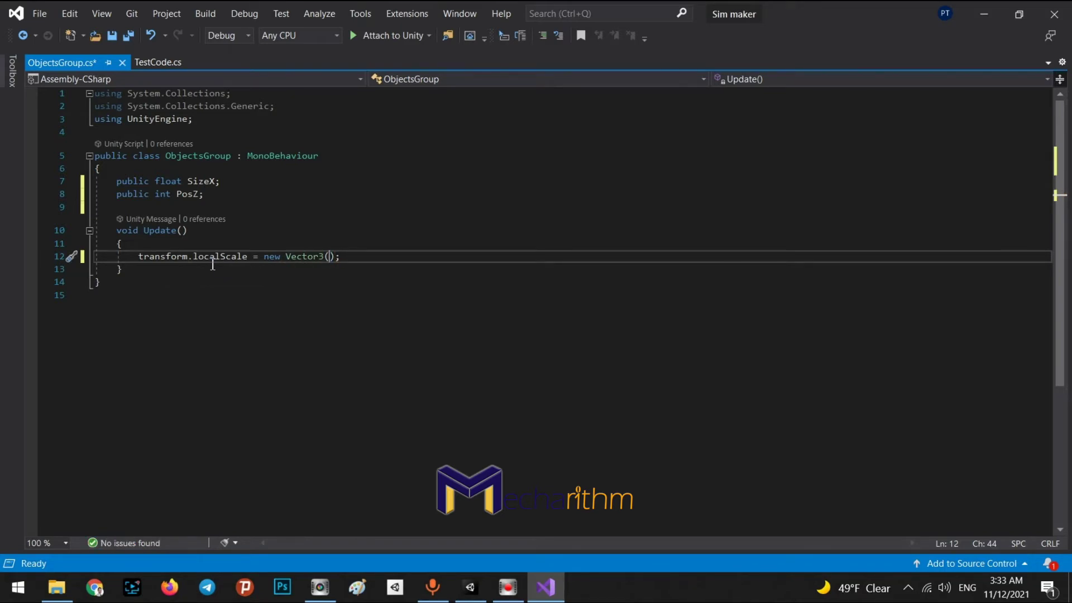
pyautogui.doubleClick(204, 182)
pyautogui.hotkey('ctrl', 'c')
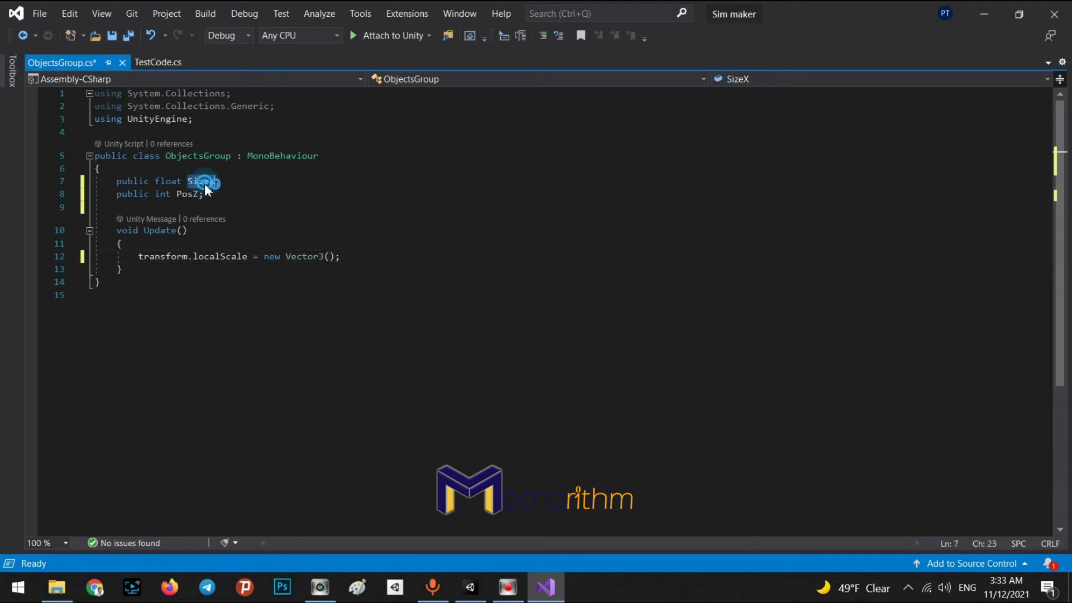
pyautogui.click(330, 255)
pyautogui.hotkey('ctrl', 'v')
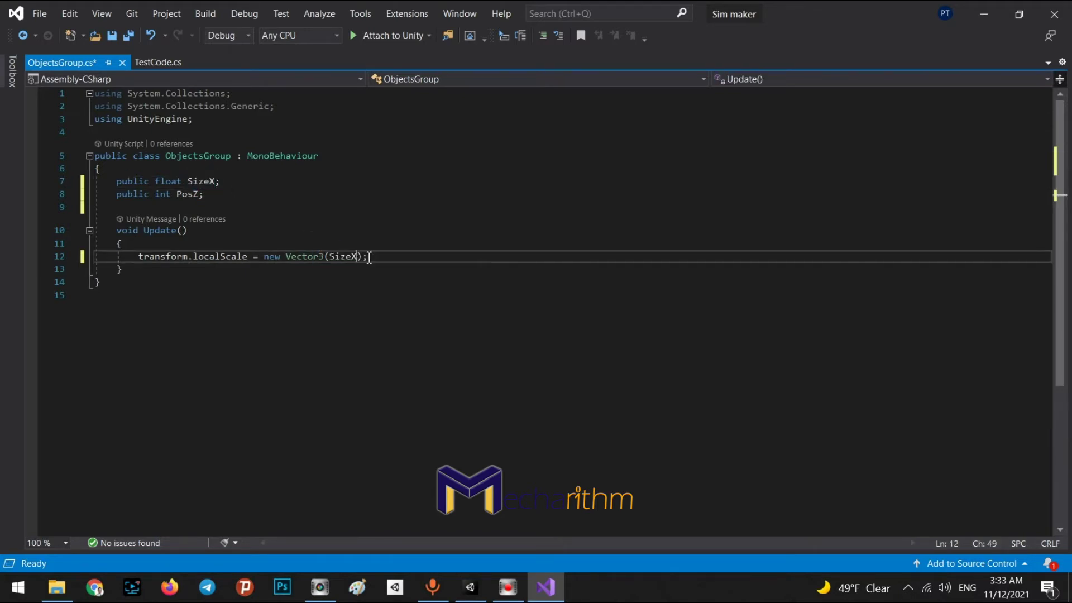
pyautogui.write(',1')
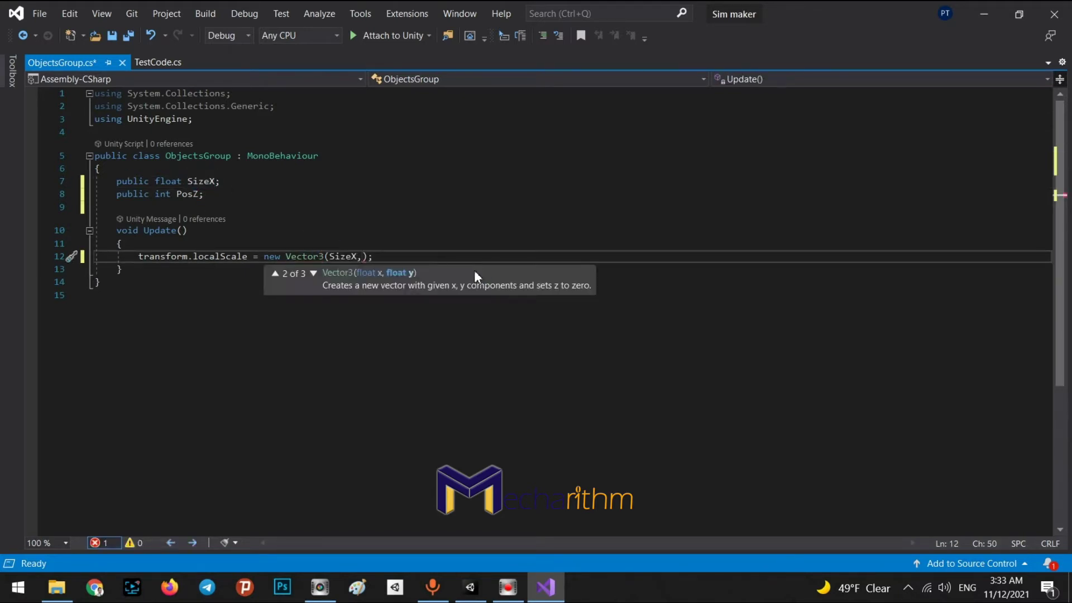
pyautogui.write(',')
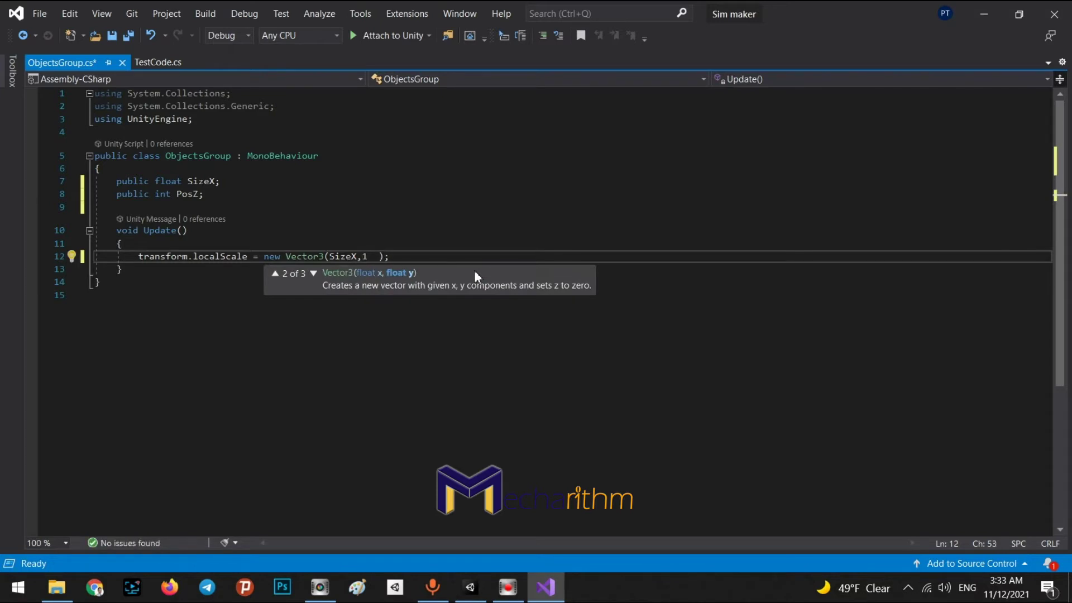
pyautogui.write('1')
pyautogui.click(413, 256)
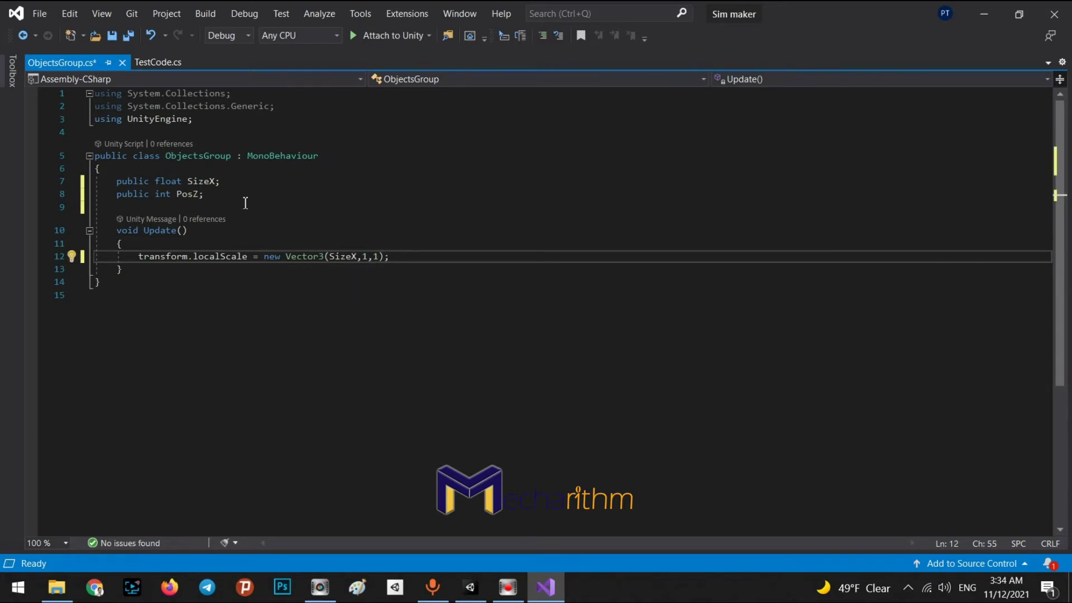
pyautogui.moveTo(359, 258); pyautogui.dragTo(329, 257)
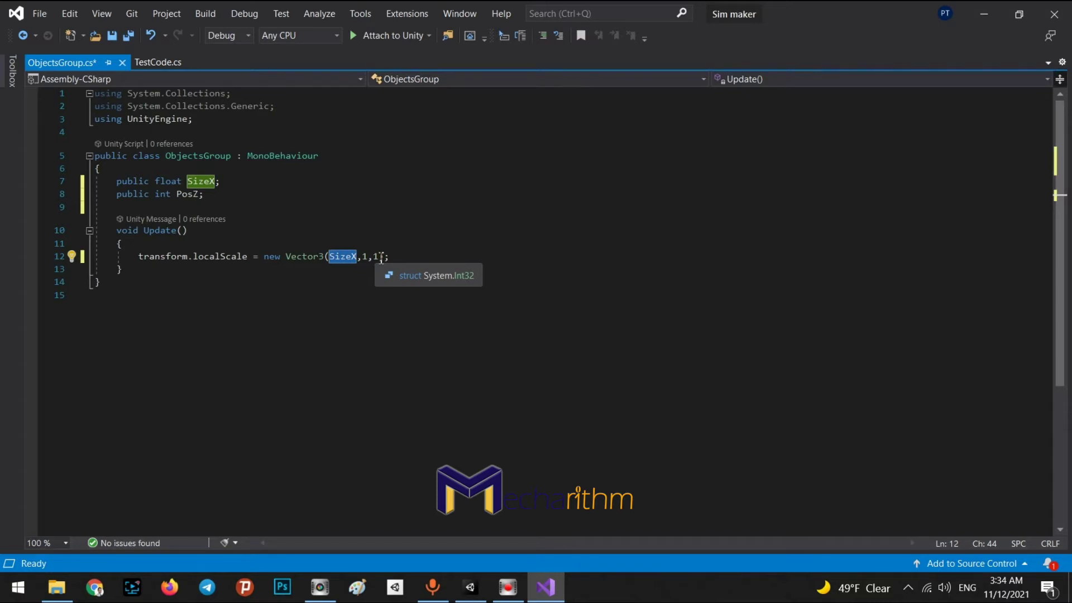
pyautogui.click(359, 258)
pyautogui.click(370, 257)
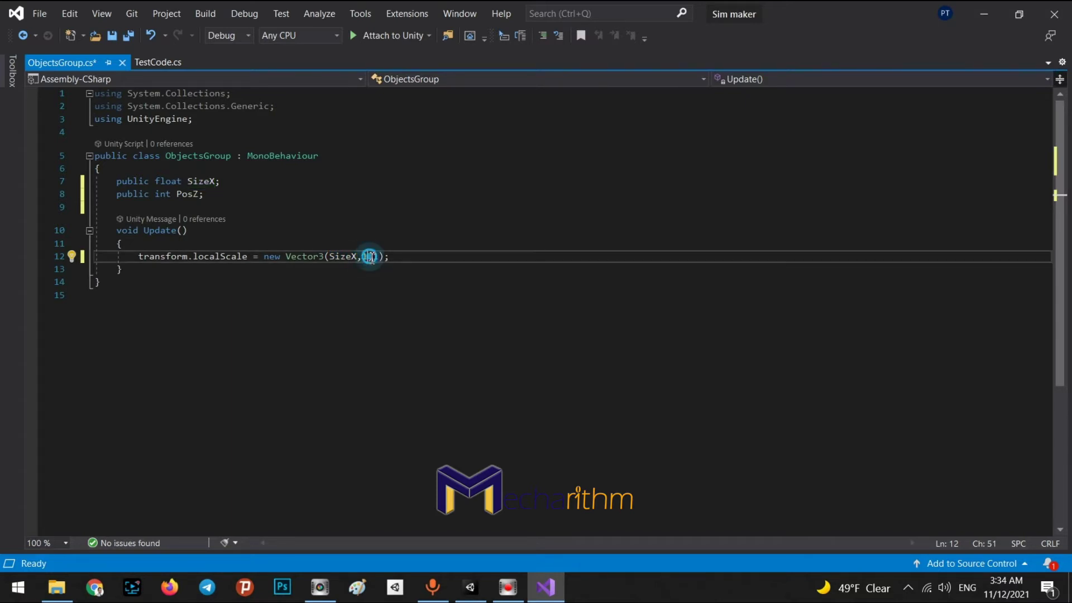
# Start a transform.Translate call on a new line below the localScale assignment in the Update method.
pyautogui.click(416, 258)
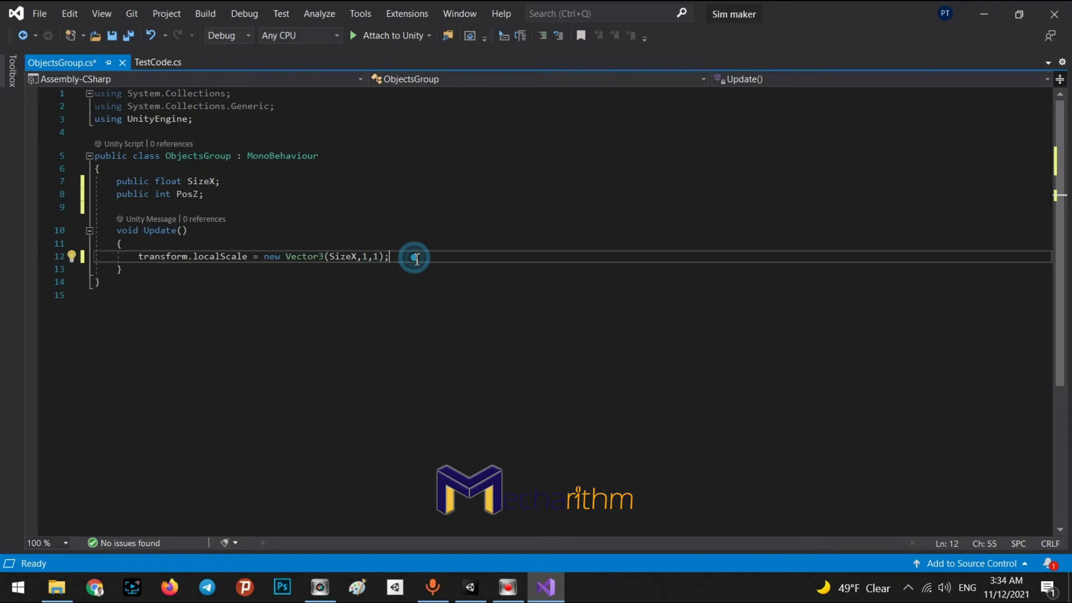
pyautogui.press('Return')
pyautogui.write('transform.tra')
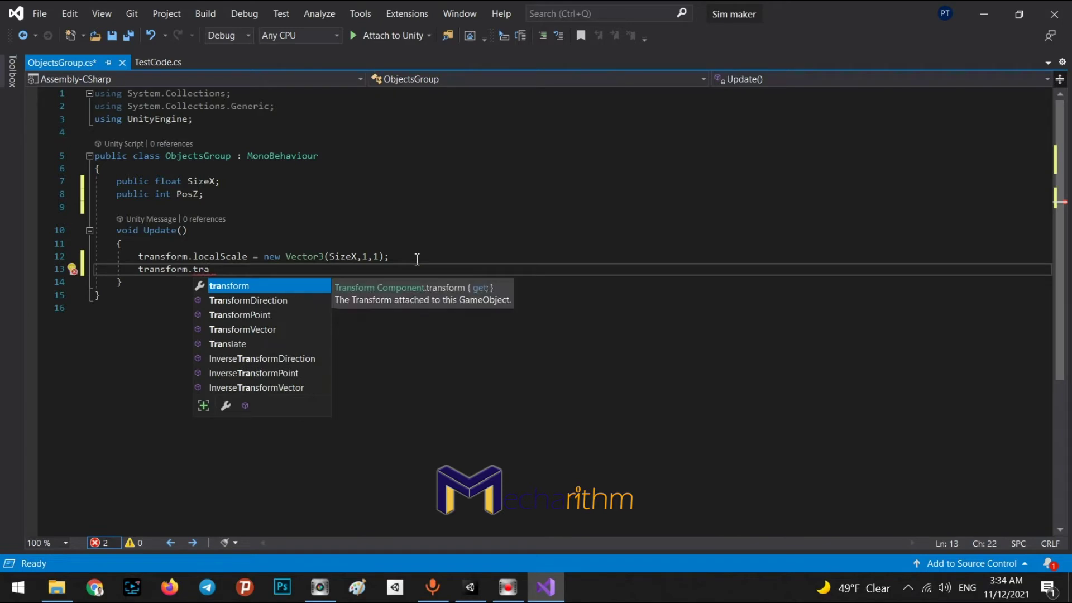
pyautogui.press('Down')
pyautogui.press('Down')
pyautogui.press('Down')
pyautogui.press('Down')
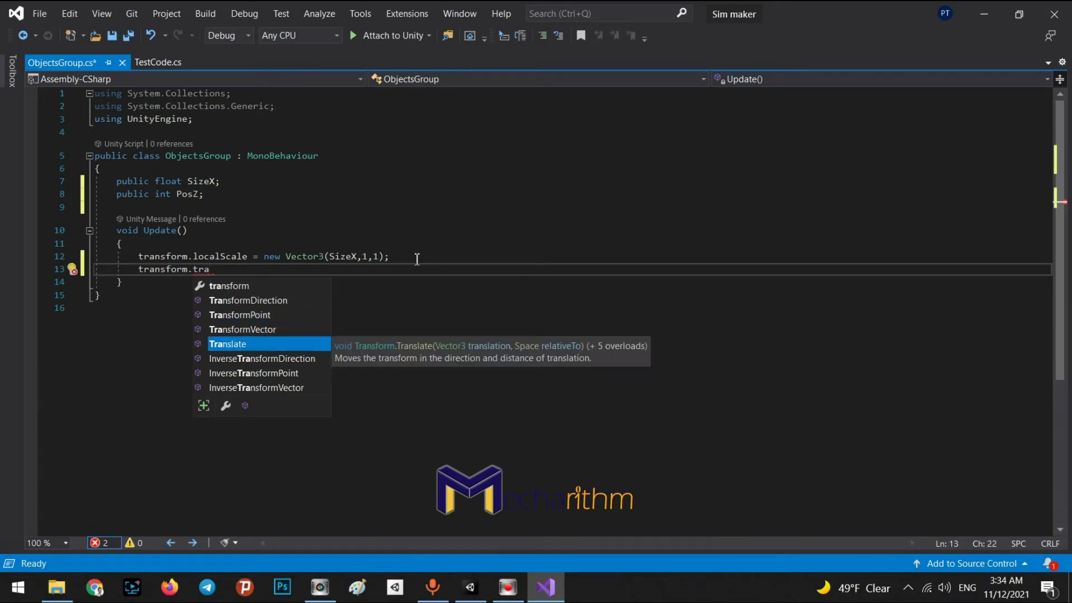
pyautogui.press('Tab')
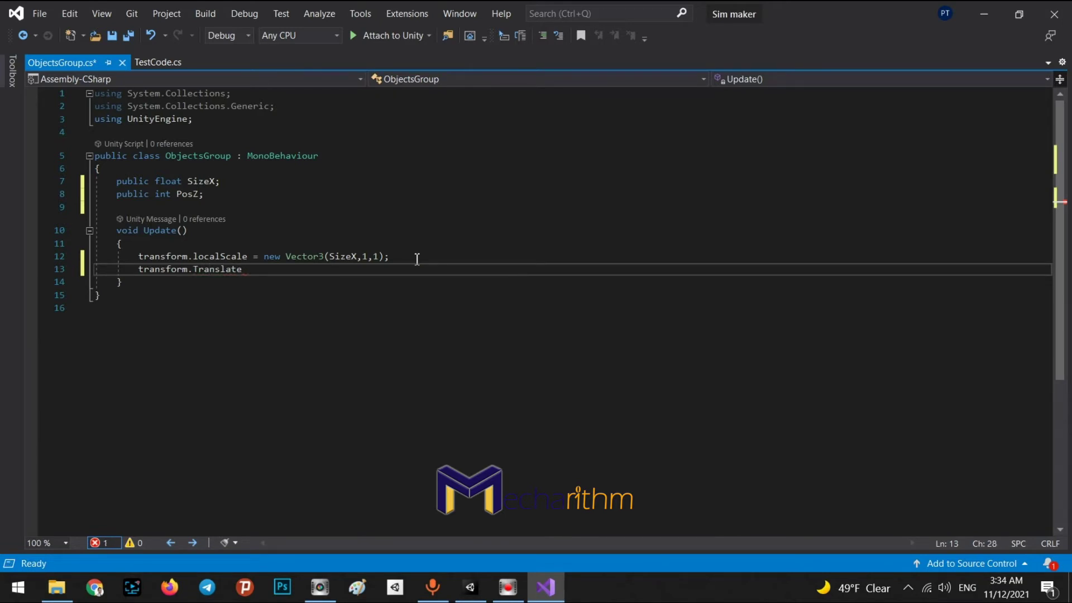
# Give the Translate call 0 for its x and y arguments and leave the third argument empty.
pyautogui.write('(0);')
pyautogui.press('BackSpace')
pyautogui.moveTo(254, 271)
pyautogui.write(',')
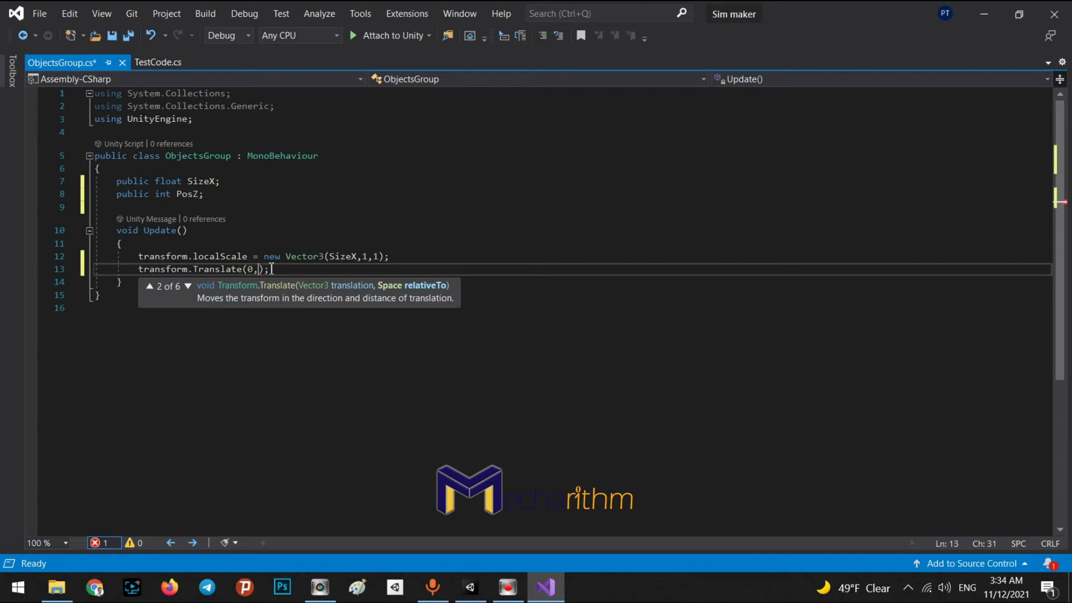
pyautogui.write('0,')
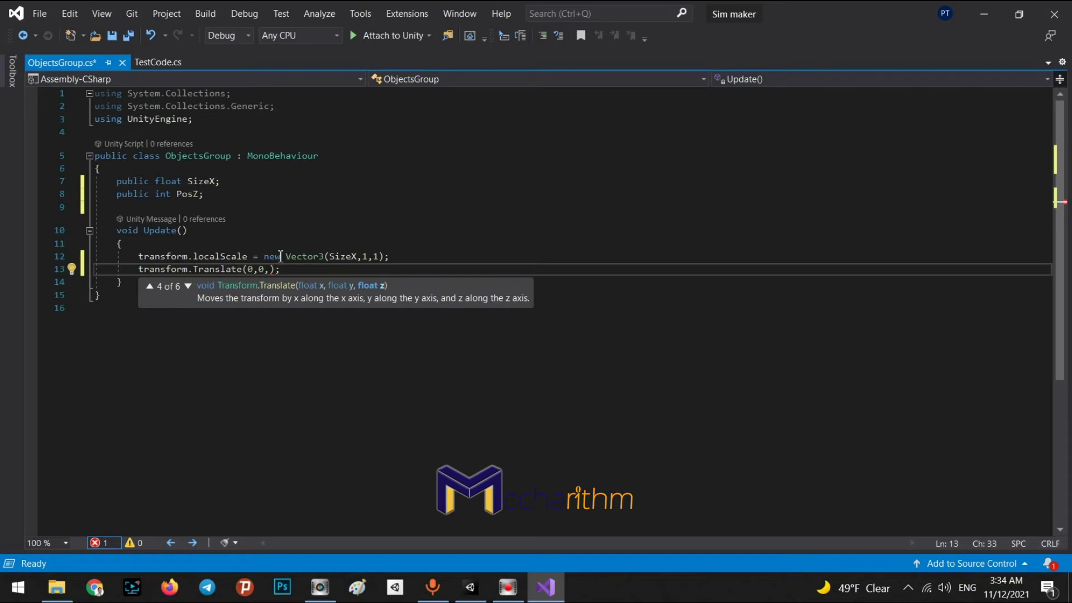
# Complete the call as transform.Translate(0,0,PosZ); by reusing the PosZ field name, and save the script.
pyautogui.click(186, 194)
pyautogui.doubleClick(186, 194)
pyautogui.hotkey('ctrl', 'c')
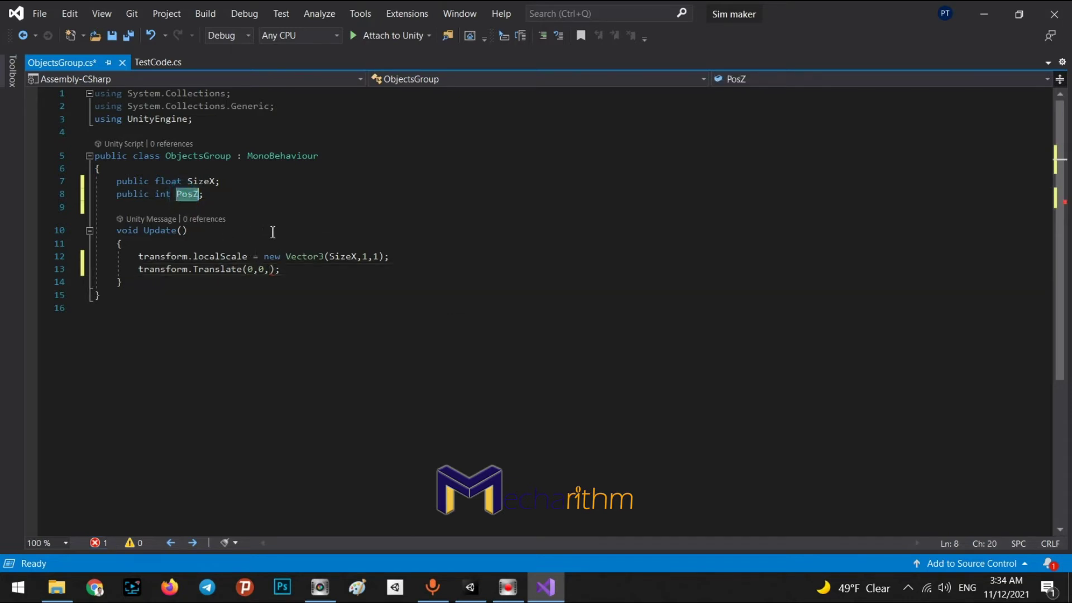
pyautogui.click(273, 270)
pyautogui.hotkey('ctrl', 'v')
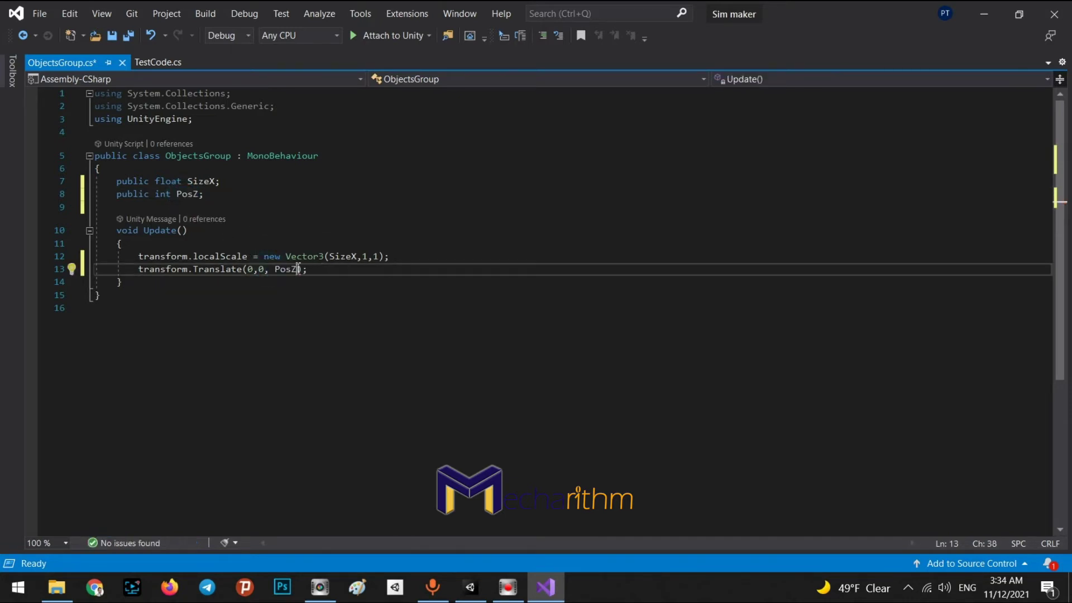
pyautogui.click(275, 270)
pyautogui.press('BackSpace')
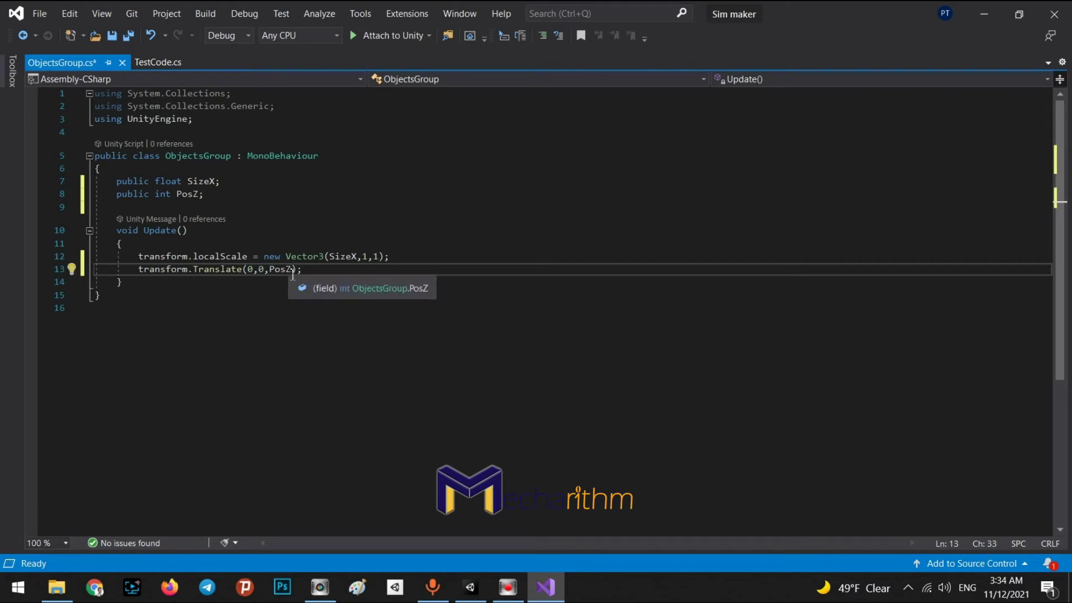
pyautogui.click(311, 271)
pyautogui.hotkey('ctrl', 's')
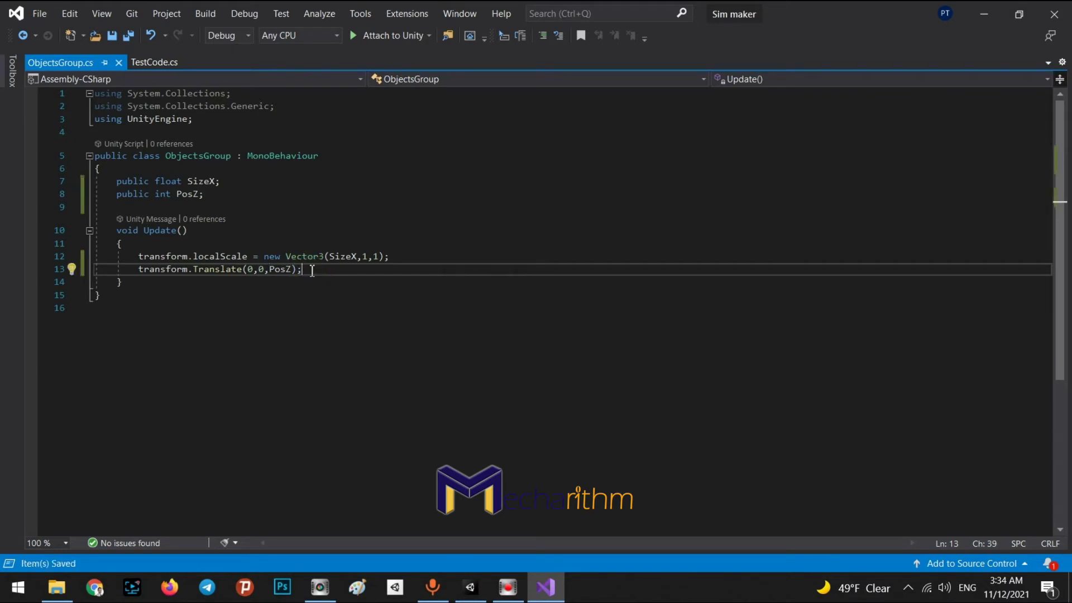
# Switch to Unity and set Size X of the Objects Group script component to 2.
pyautogui.click(472, 585)
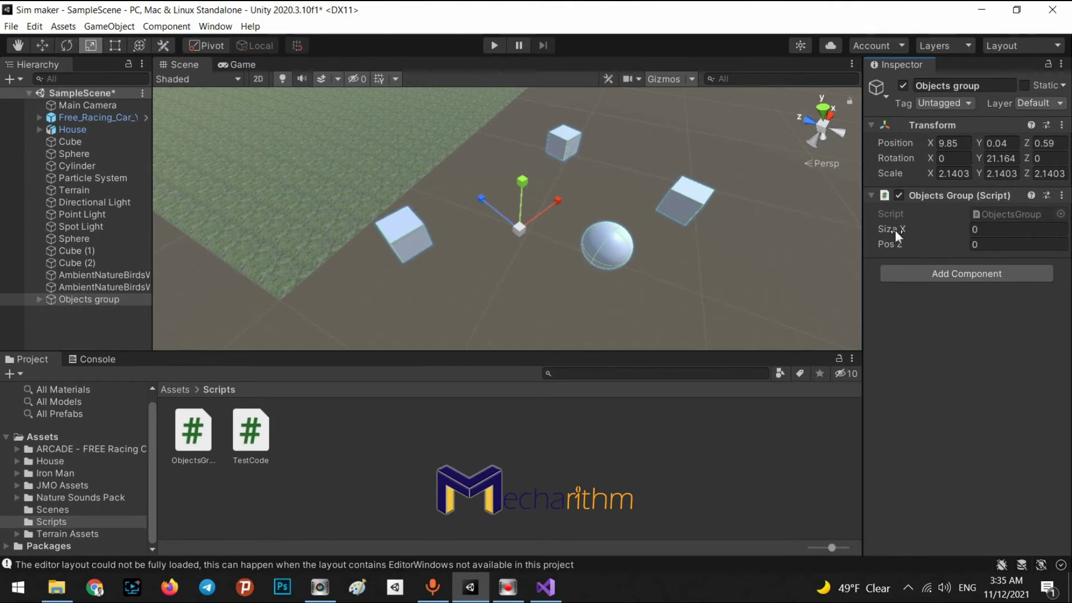
pyautogui.click(976, 245)
pyautogui.press('Return')
pyautogui.click(985, 230)
pyautogui.click(985, 230)
pyautogui.write('2')
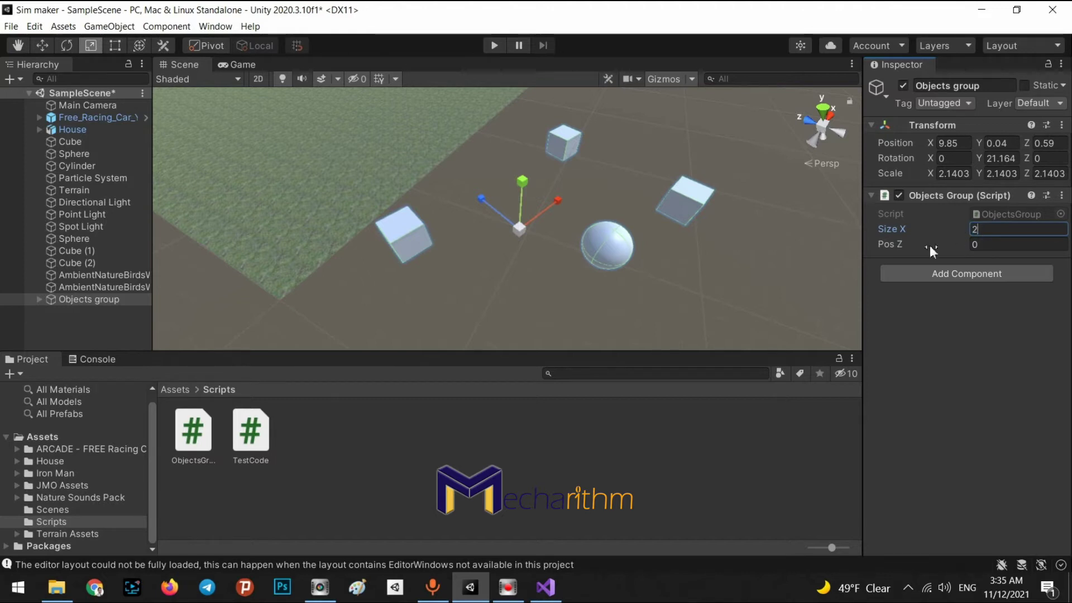
# Set Pos Z of the Objects Group script component to 1.
pyautogui.click(985, 245)
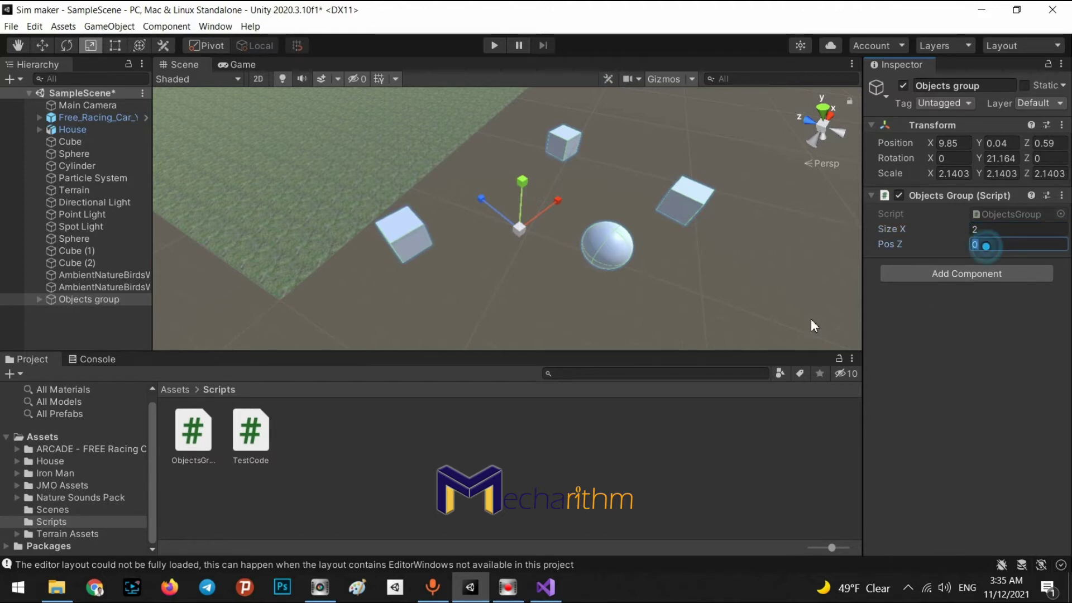
pyautogui.click(545, 587)
pyautogui.click(546, 592)
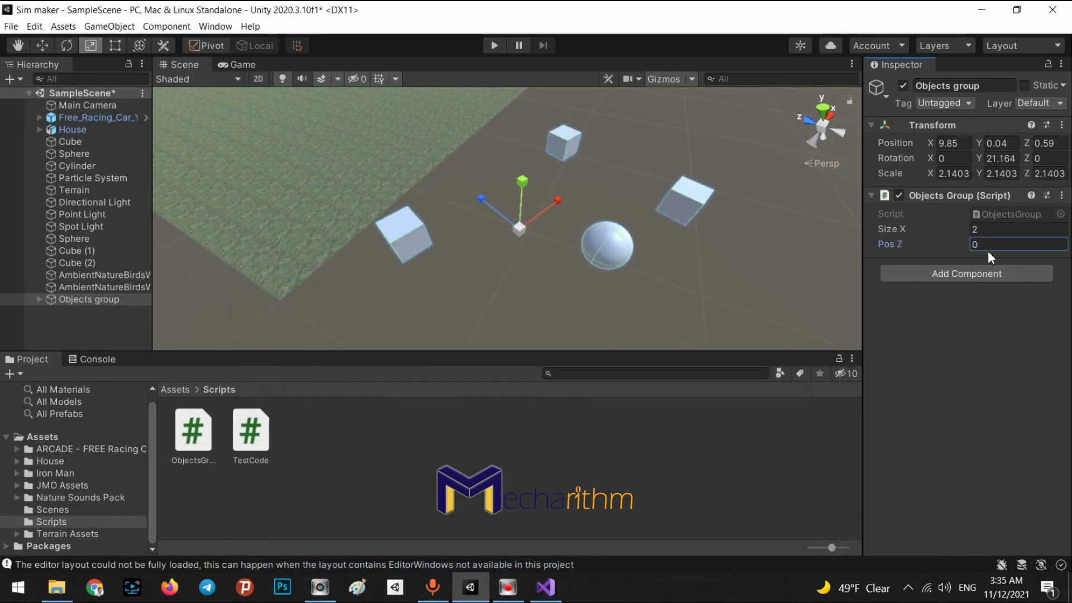
pyautogui.click(993, 244)
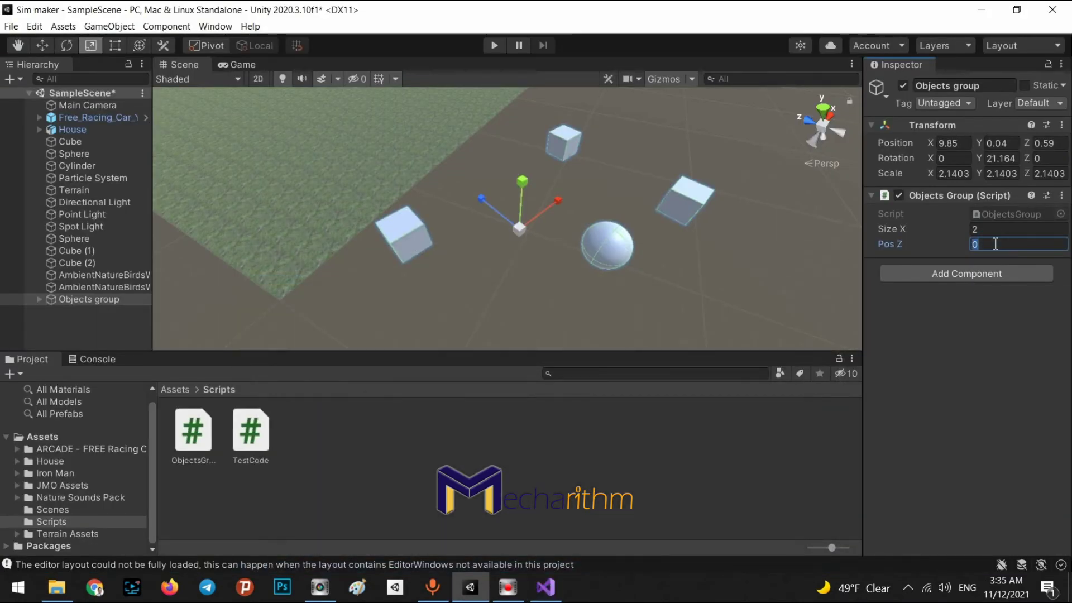
pyautogui.write('1')
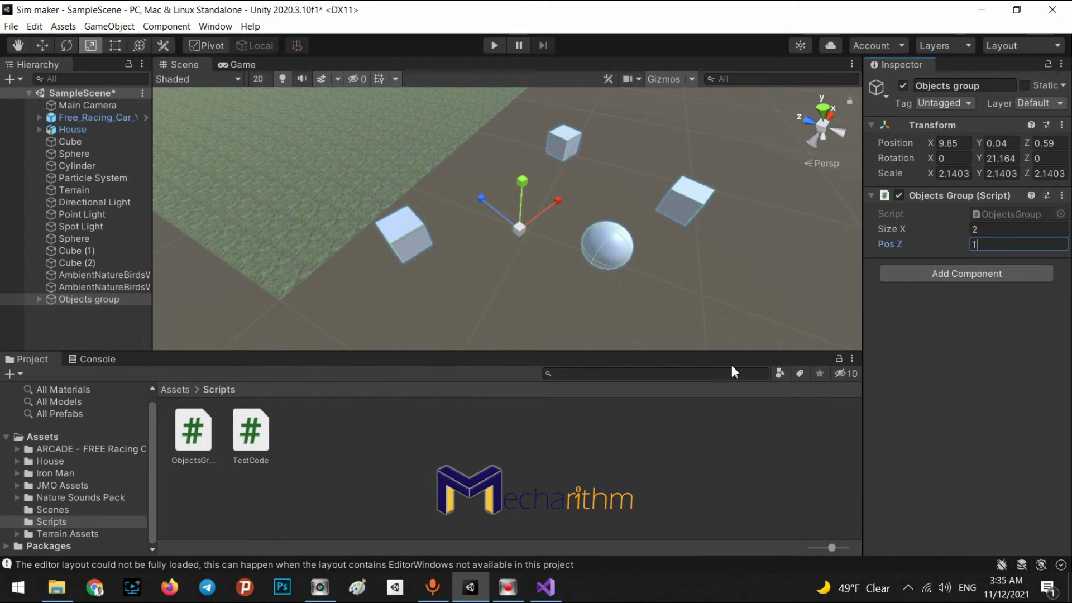
# Move Objects group along its local Z axis onto the grass terrain, to about X 13.72, Z 10.59.
pyautogui.moveTo(556, 258); pyautogui.dragTo(552, 275, button='middle')
pyautogui.press('w')
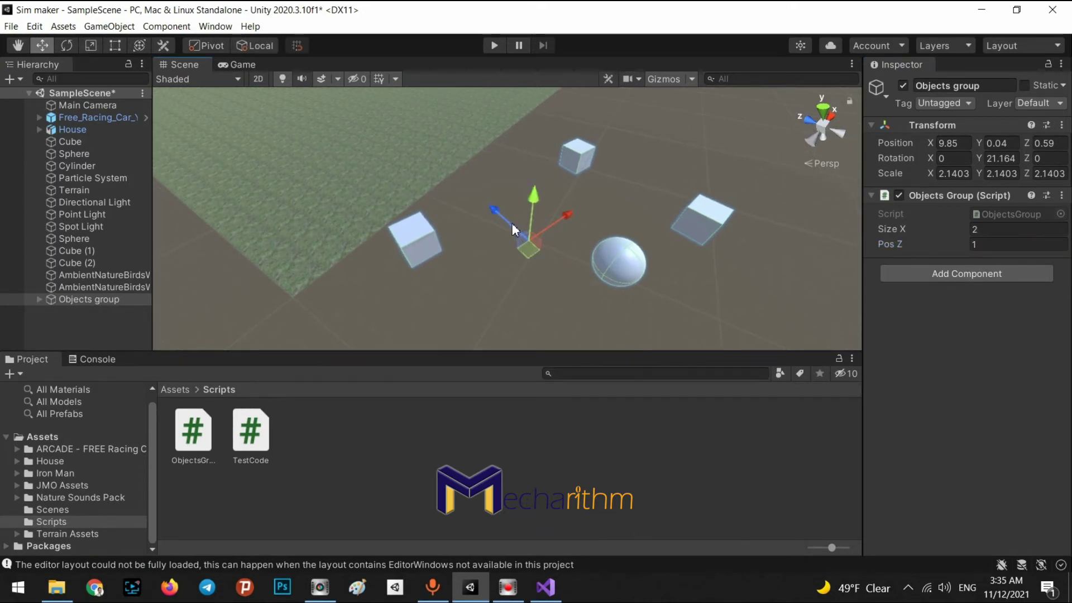
pyautogui.moveTo(492, 214); pyautogui.dragTo(439, 130)
pyautogui.keyDown('alt'); pyautogui.moveTo(491, 228); pyautogui.dragTo(427, 146); pyautogui.keyUp('alt')
pyautogui.hotkey('ctrl', 'z')
pyautogui.keyDown('alt'); pyautogui.moveTo(472, 193); pyautogui.dragTo(595, 274); pyautogui.keyUp('alt')
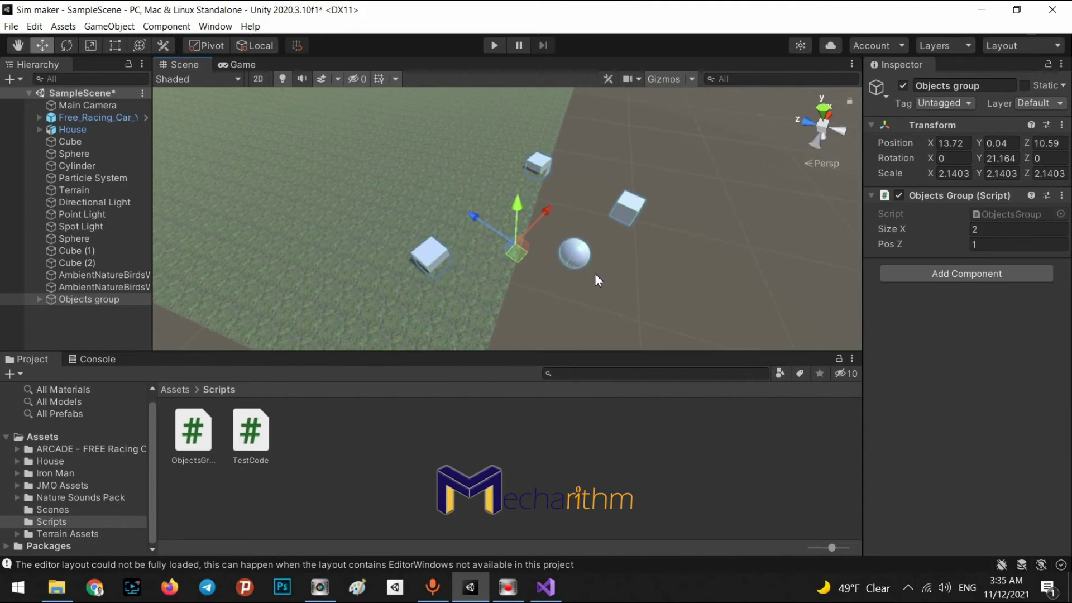
# Run the scene in play mode and watch how Objects group moves in the Scene view.
pyautogui.click(493, 44)
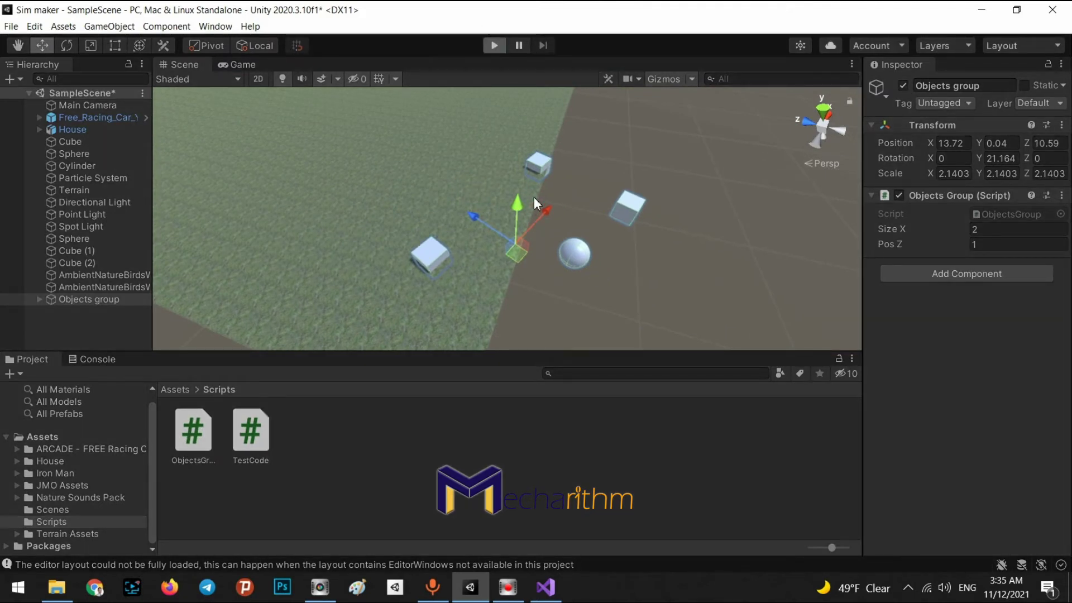
pyautogui.click(192, 66)
pyautogui.moveTo(327, 49); pyautogui.dragTo(225, 147, button='right')
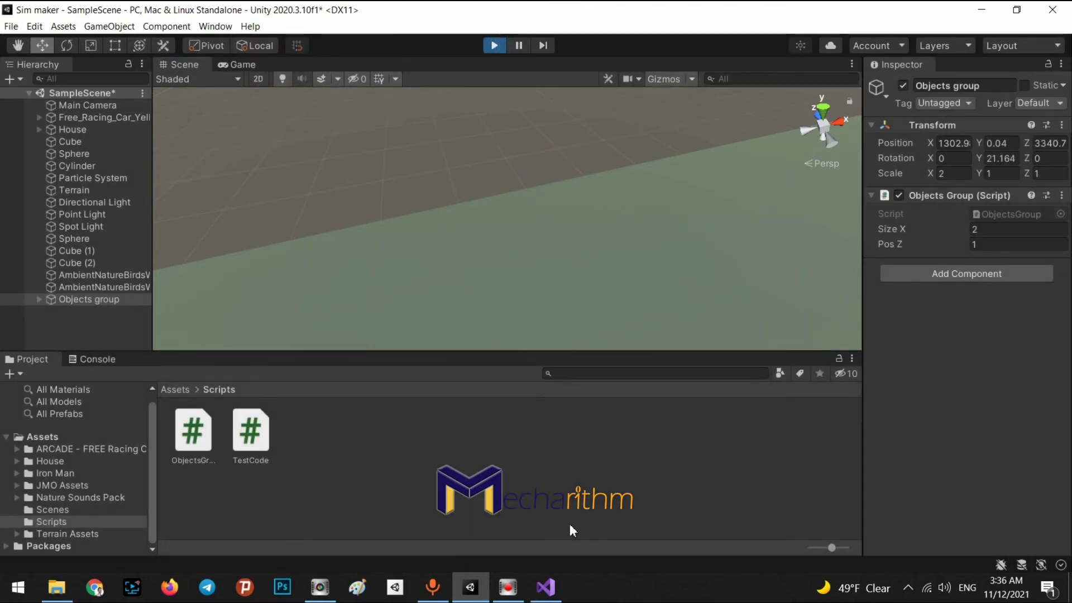
# Change the PosZ field's type from int to float in the ObjectsGroup script in Visual Studio and save it.
pyautogui.click(546, 587)
pyautogui.click(166, 172)
pyautogui.doubleClick(163, 179)
pyautogui.click(159, 193)
pyautogui.doubleClick(161, 193)
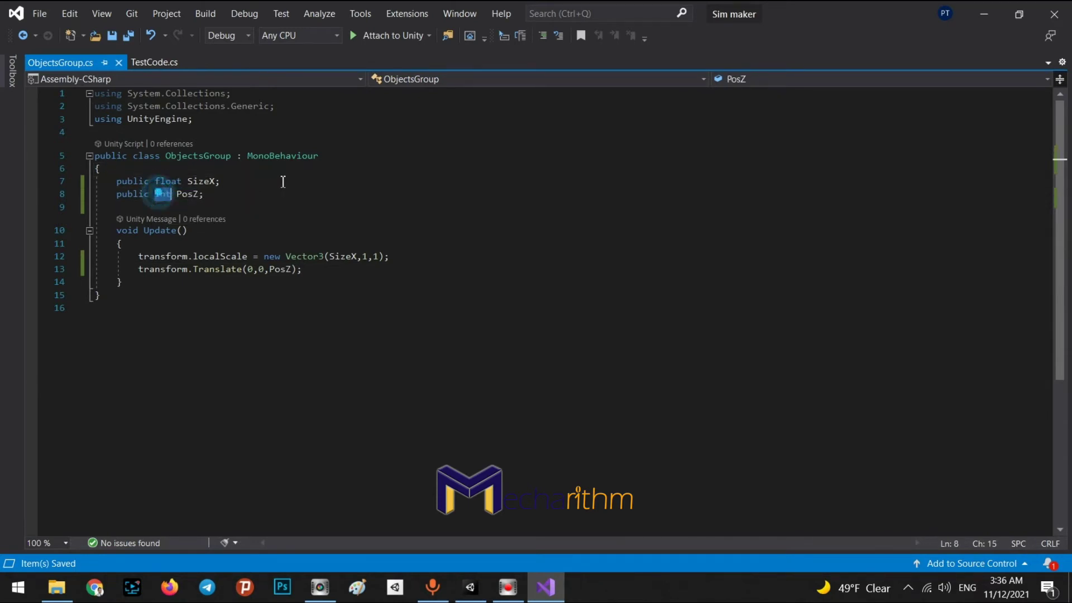
pyautogui.hotkey('ctrl', 'v')
pyautogui.hotkey('ctrl', 's')
# Return to Unity and set Pos Z of the Objects Group script component to 0.01.
pyautogui.click(479, 588)
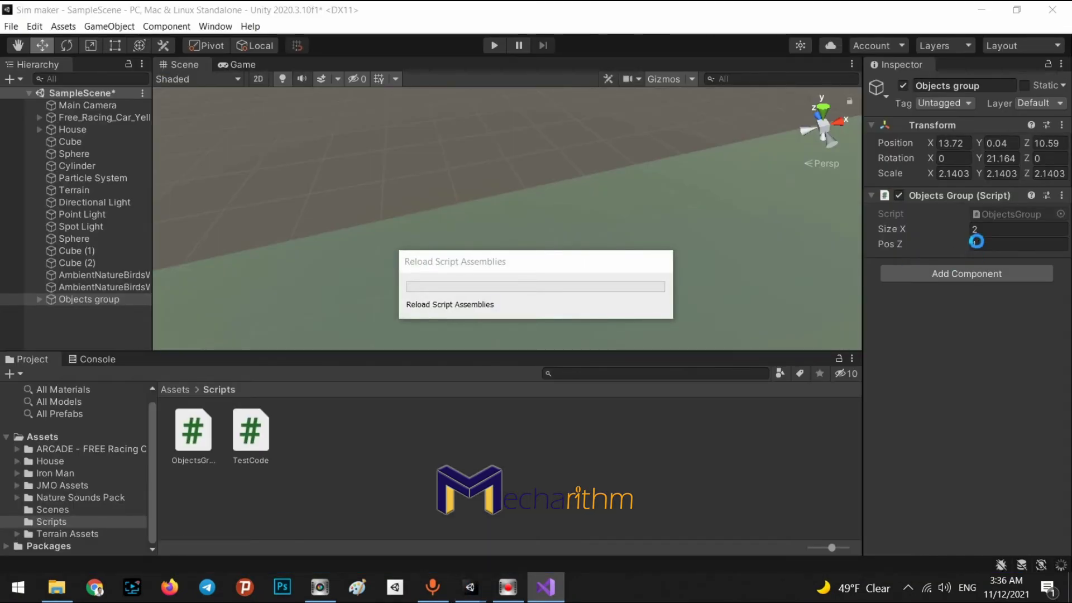
pyautogui.click(1000, 245)
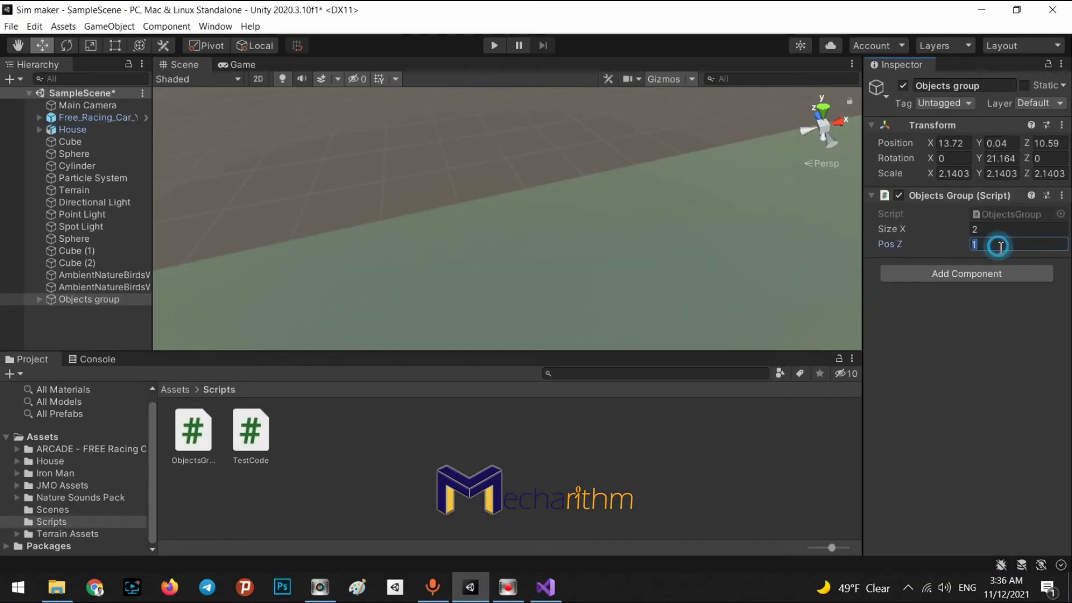
pyautogui.write('0')
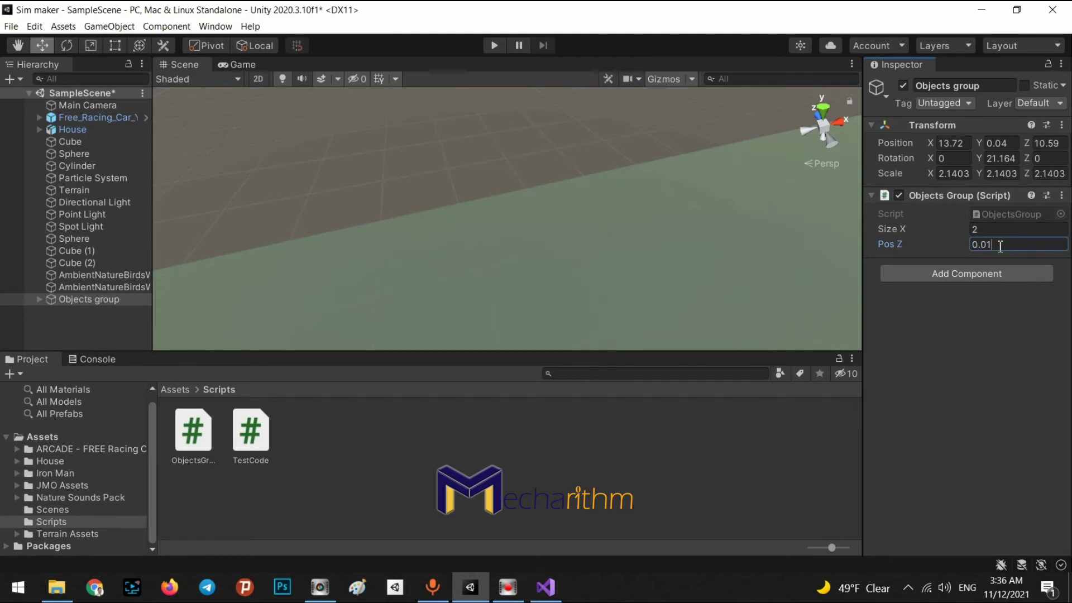
# Frame Objects group, align the Main Camera with the Scene view, and save the scene.
pyautogui.doubleClick(83, 299)
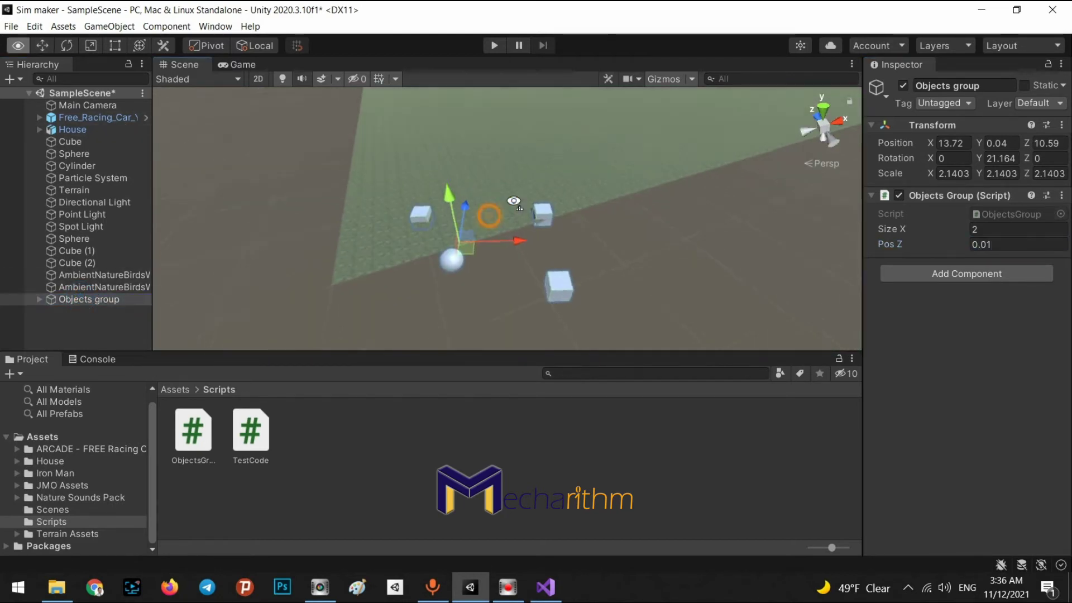
pyautogui.click(103, 106)
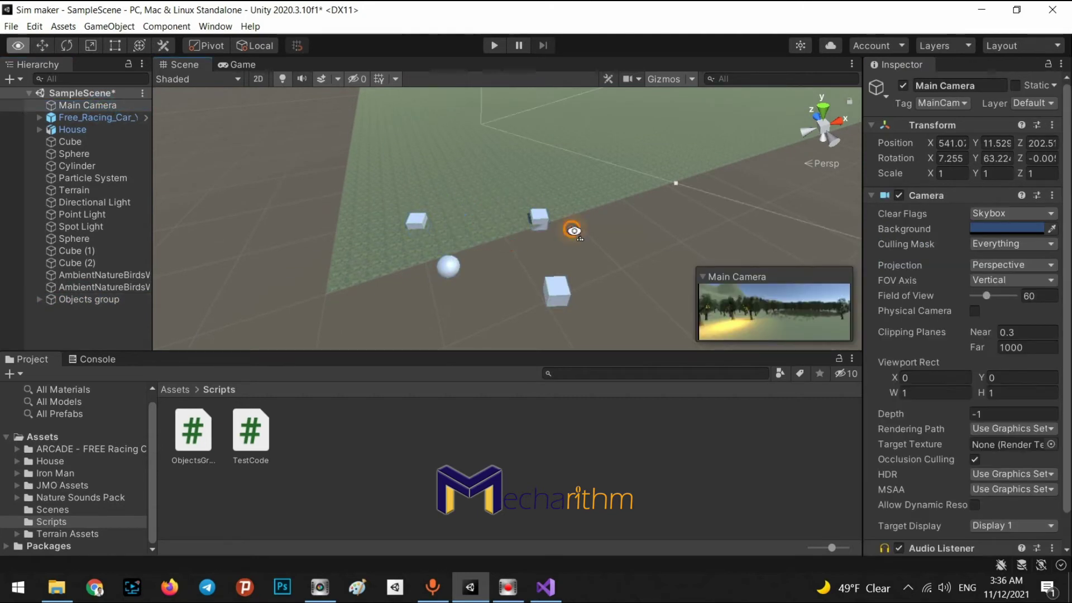
pyautogui.hotkey('ctrl', 'shift', 'f')
pyautogui.click(105, 327)
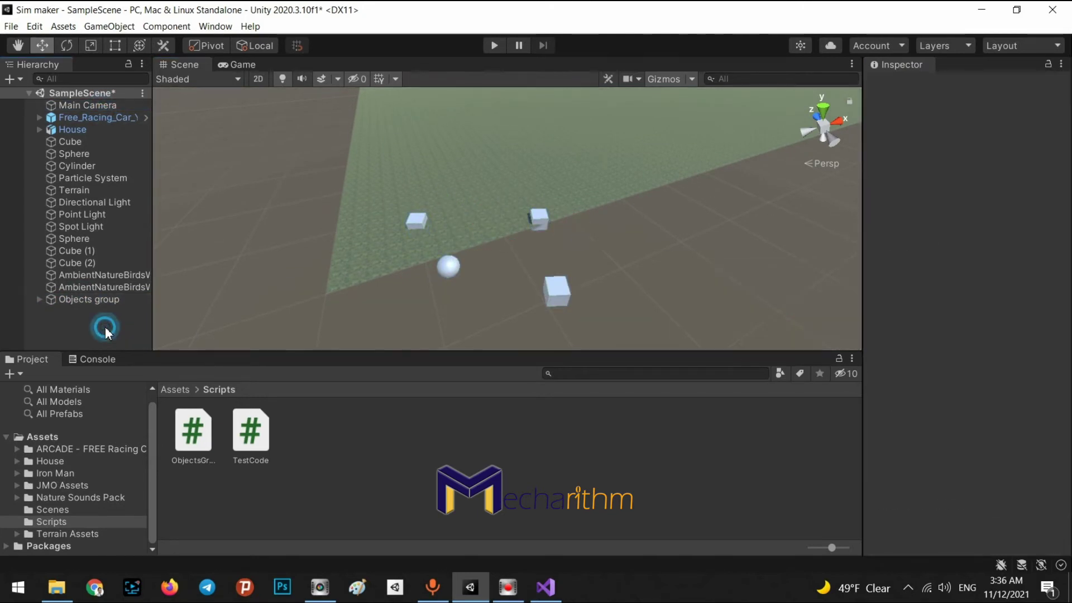
pyautogui.hotkey('ctrl', 's')
# Run the scene, pause it, and inspect the scale and movement of Objects group in the Scene view.
pyautogui.click(494, 47)
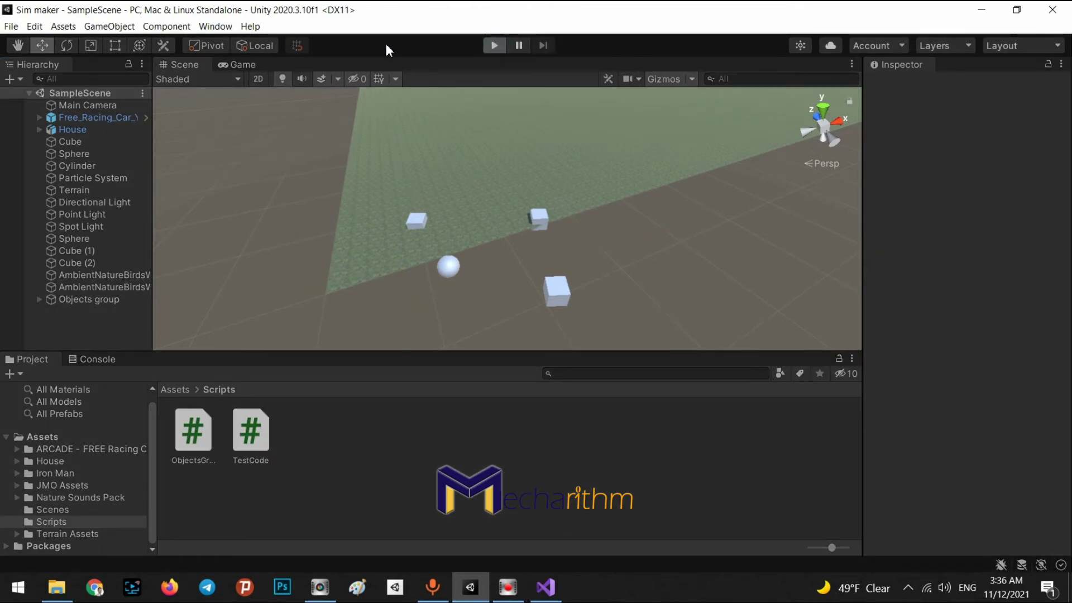
pyautogui.click(180, 64)
pyautogui.click(519, 45)
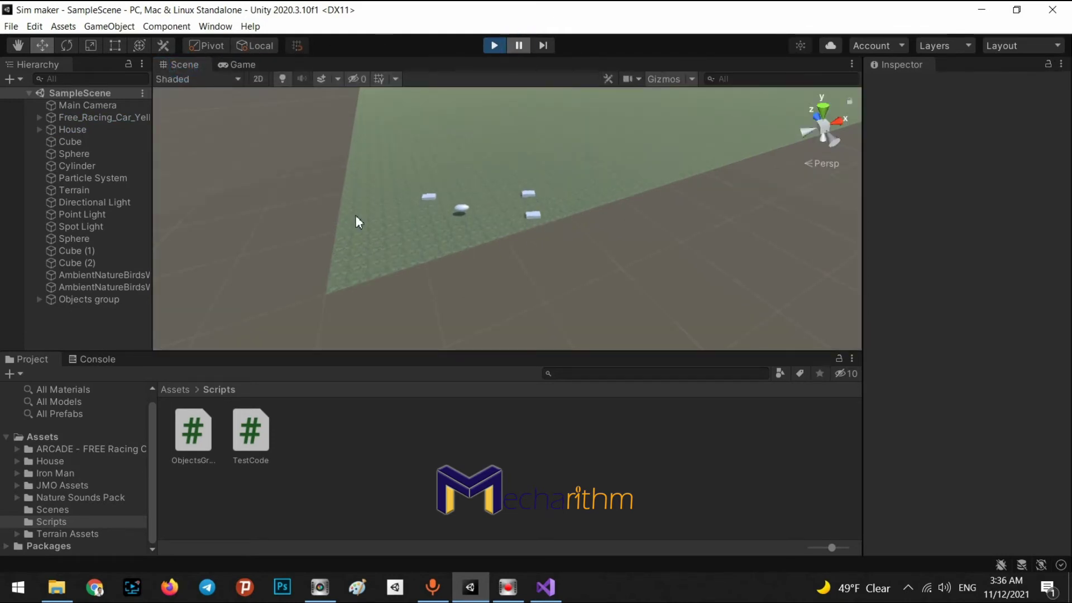
pyautogui.click(79, 302)
pyautogui.moveTo(531, 279); pyautogui.dragTo(670, 267, button='right')
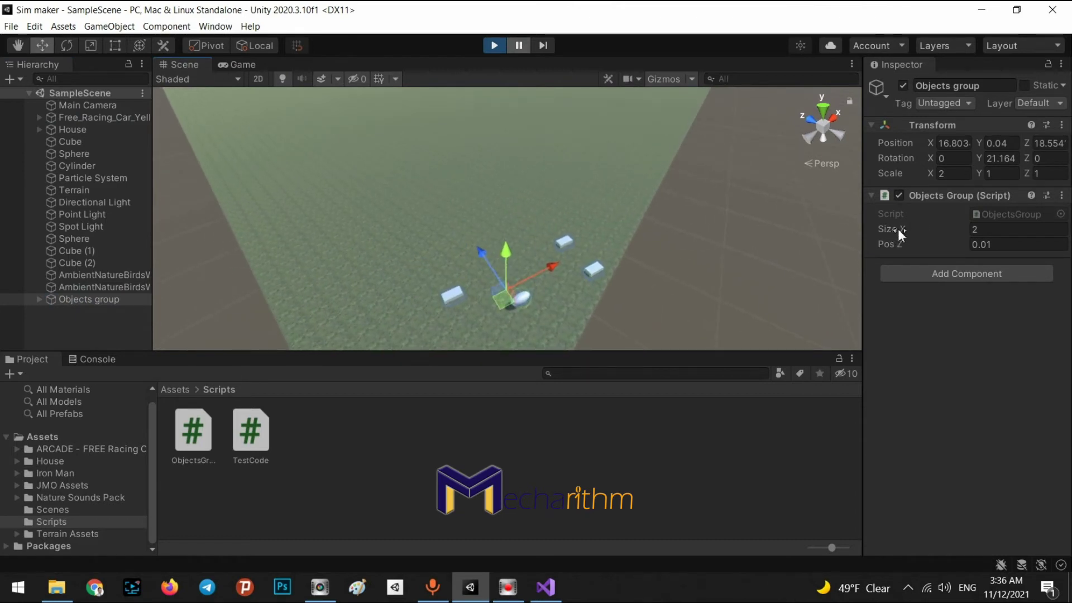
pyautogui.click(948, 174)
# Run the scene again and try Size X values of 5, 1 and 0.5 on Objects group during play.
pyautogui.click(494, 46)
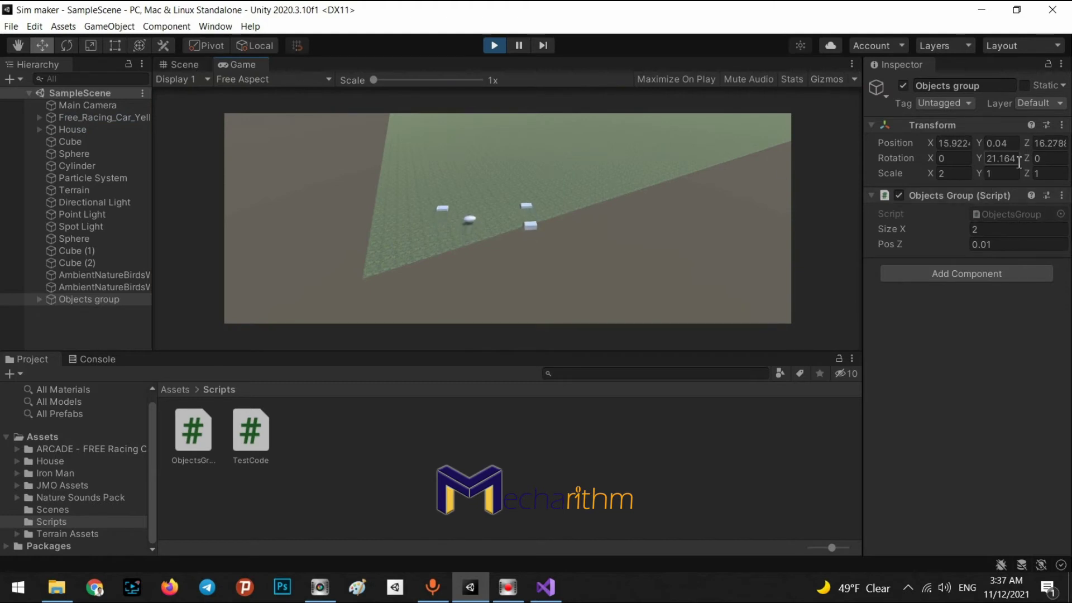
pyautogui.click(999, 228)
pyautogui.write('5')
pyautogui.write('1')
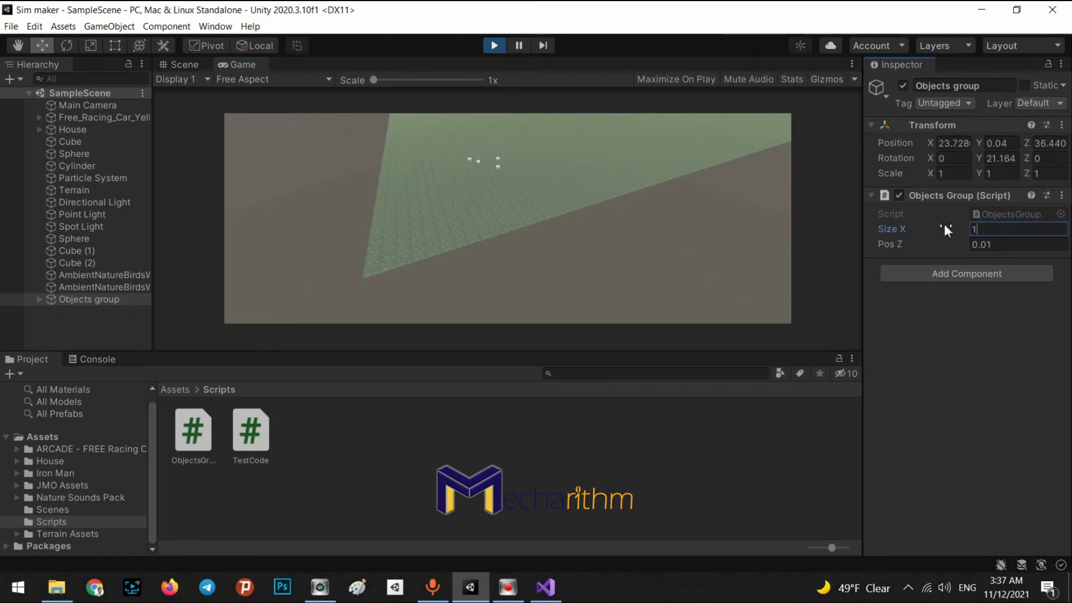
pyautogui.doubleClick(980, 230)
pyautogui.write('0.5')
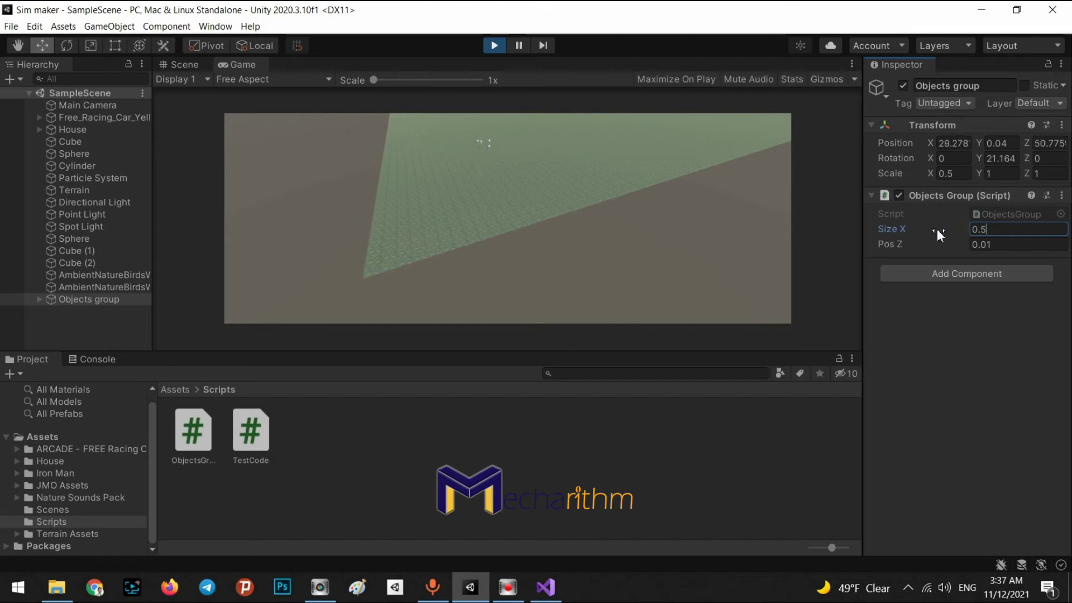
# Examine the rescaled Objects group in the Scene view and stop play mode.
pyautogui.click(190, 63)
pyautogui.moveTo(660, 223); pyautogui.dragTo(558, 305, button='right')
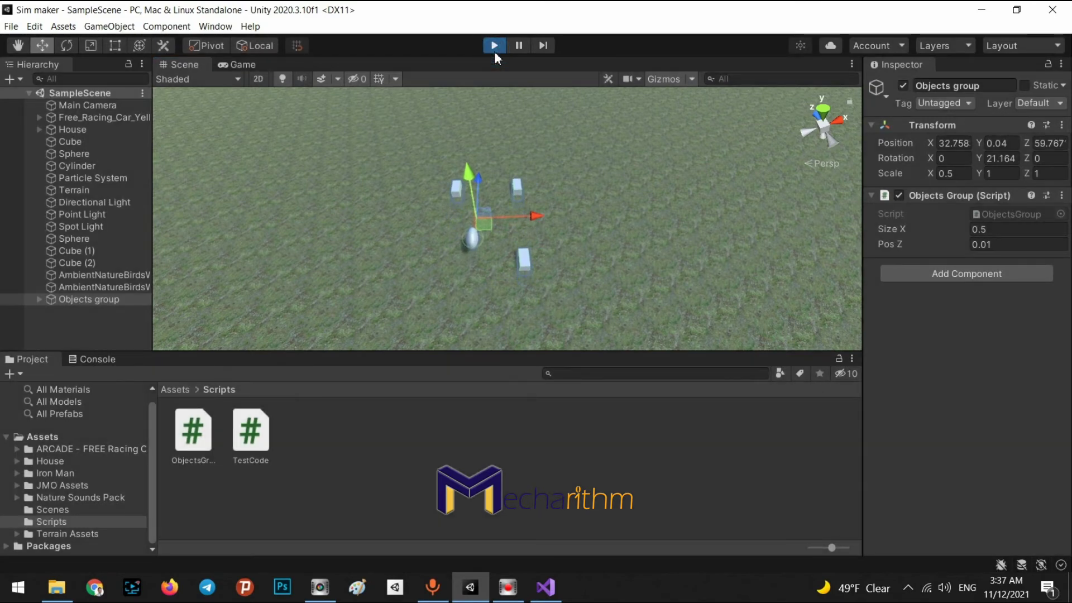
pyautogui.click(495, 52)
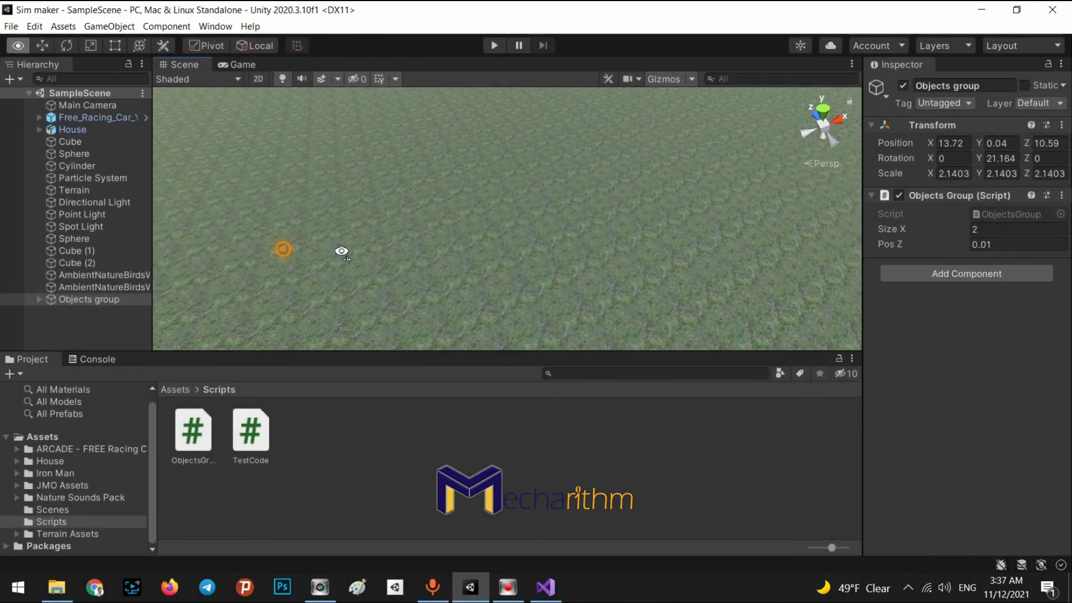
# Move Cube 01 out of Objects group to the top level of the scene and test-run the scene.
pyautogui.scroll(-5, 261, 249)
pyautogui.moveTo(261, 249); pyautogui.dragTo(581, 302, button='right')
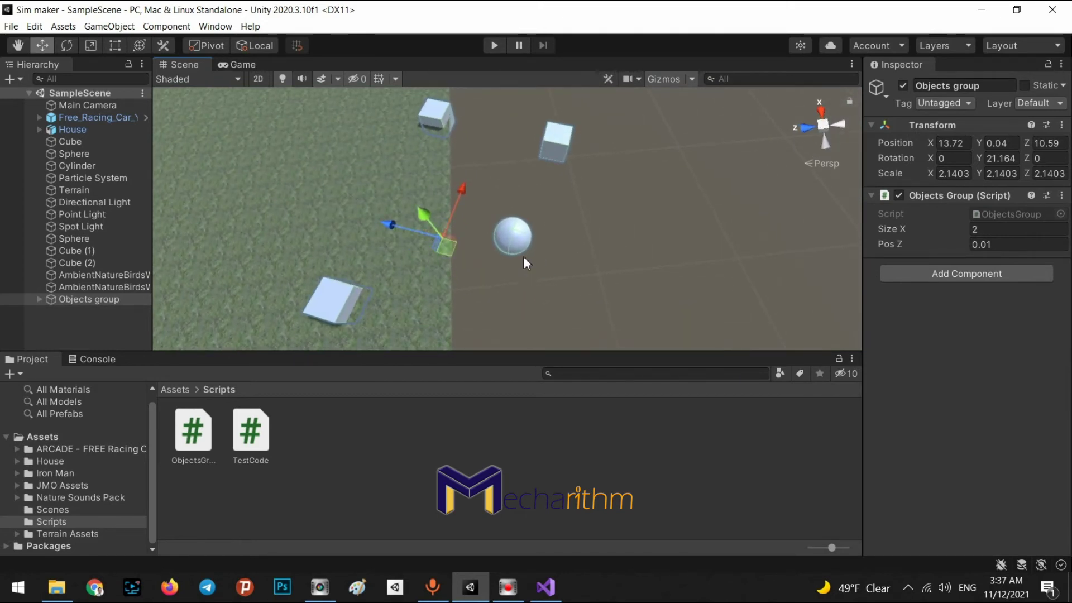
pyautogui.click(42, 303)
pyautogui.click(39, 300)
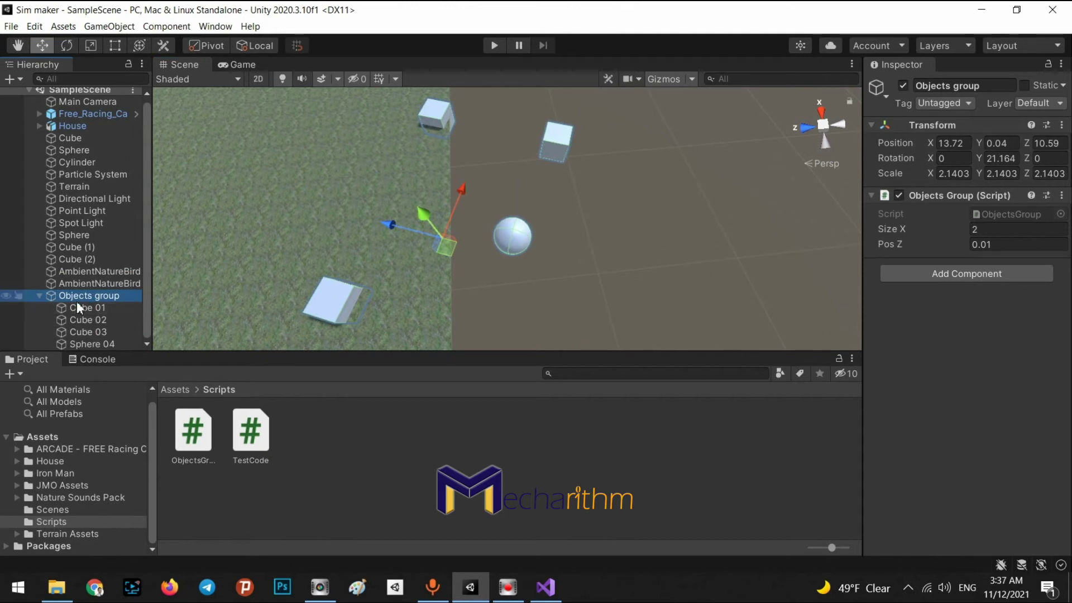
pyautogui.click(83, 307)
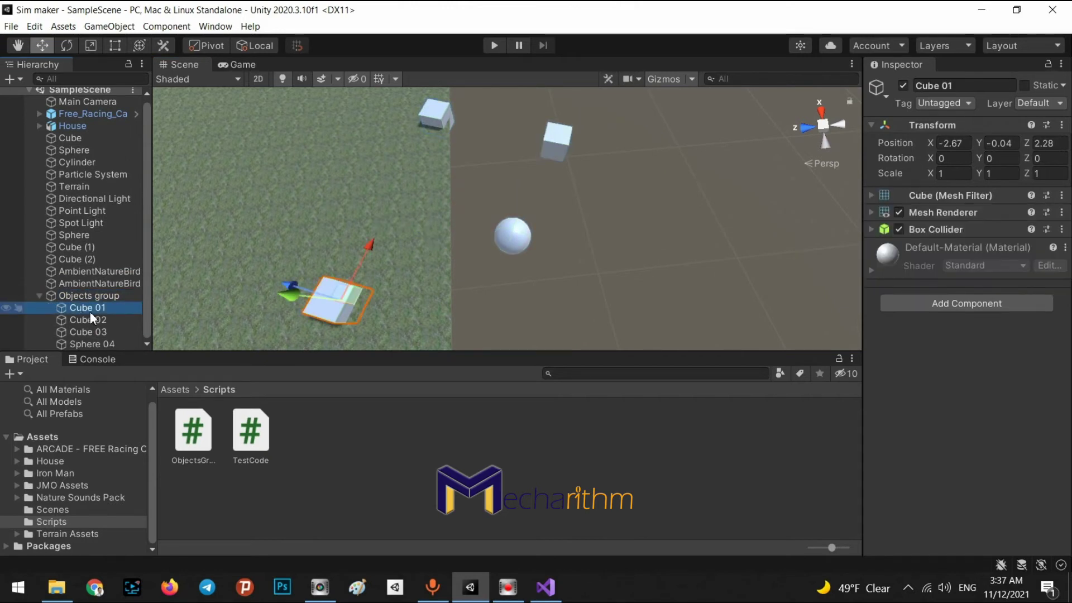
pyautogui.moveTo(90, 311)
pyautogui.mouseDown()
pyautogui.moveTo(84, 293)
pyautogui.moveTo(99, 293)
pyautogui.mouseUp()
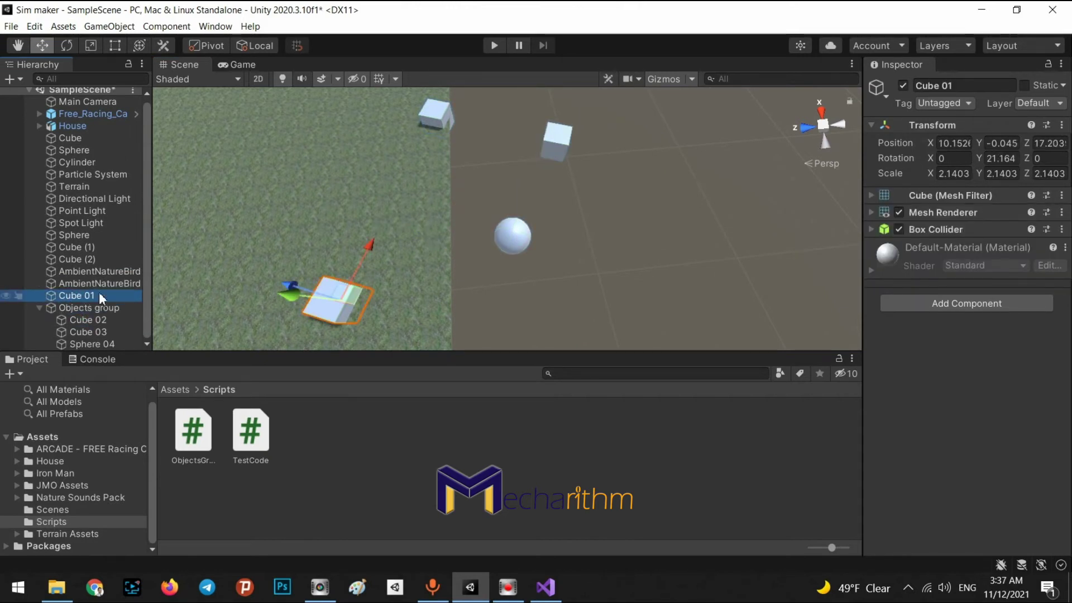
pyautogui.click(490, 46)
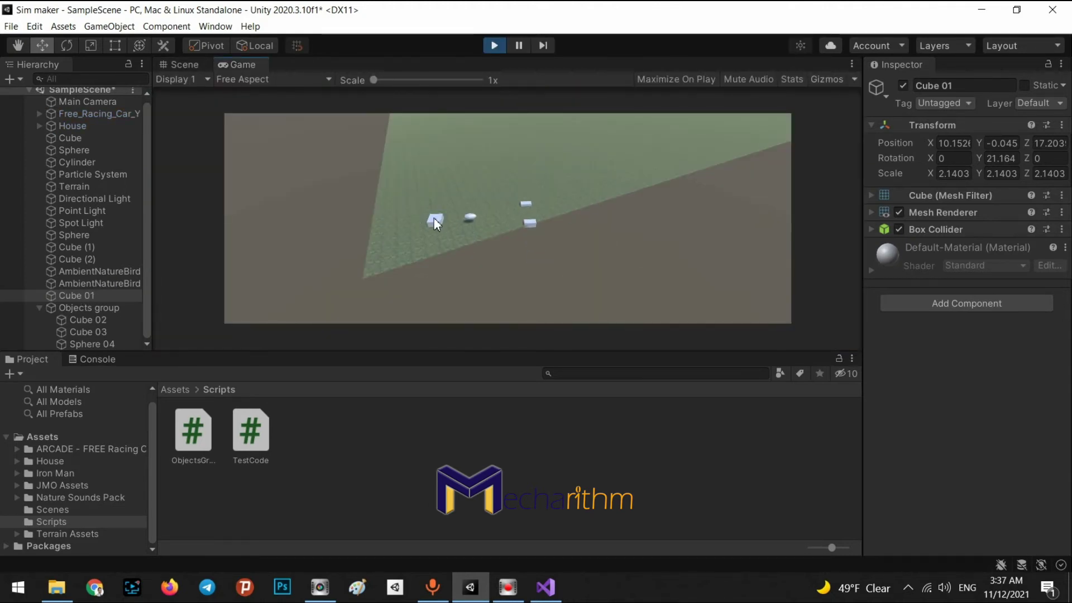
pyautogui.click(494, 45)
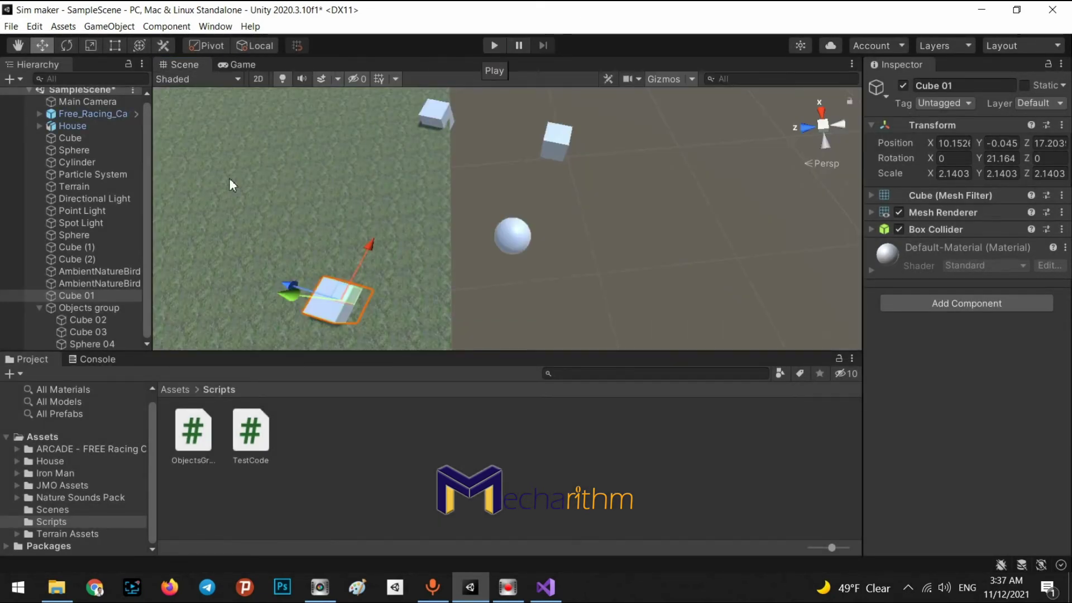
# Move Cube 01 back into Objects group, save the scene, and collapse the group in the hierarchy.
pyautogui.click(66, 296)
pyautogui.moveTo(66, 296); pyautogui.dragTo(72, 308)
pyautogui.click(72, 296)
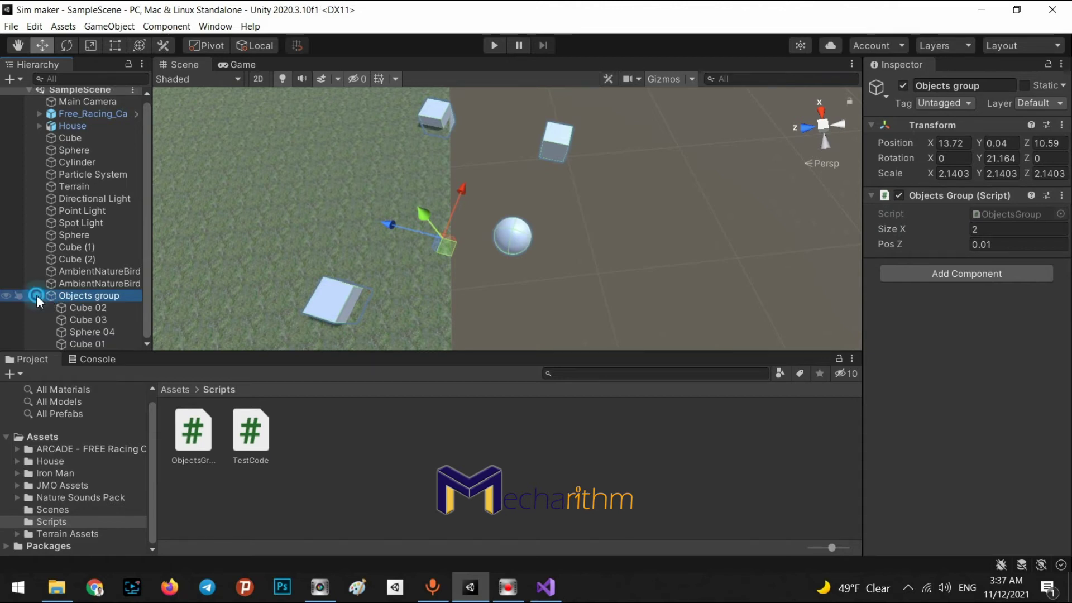
pyautogui.click(37, 296)
pyautogui.click(72, 317)
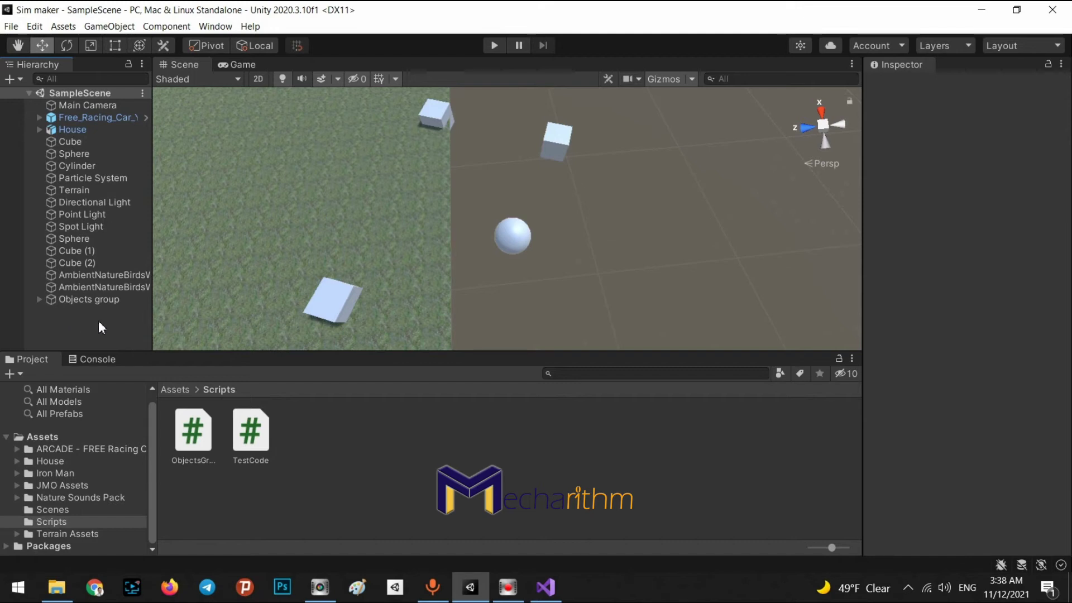
pyautogui.click(42, 299)
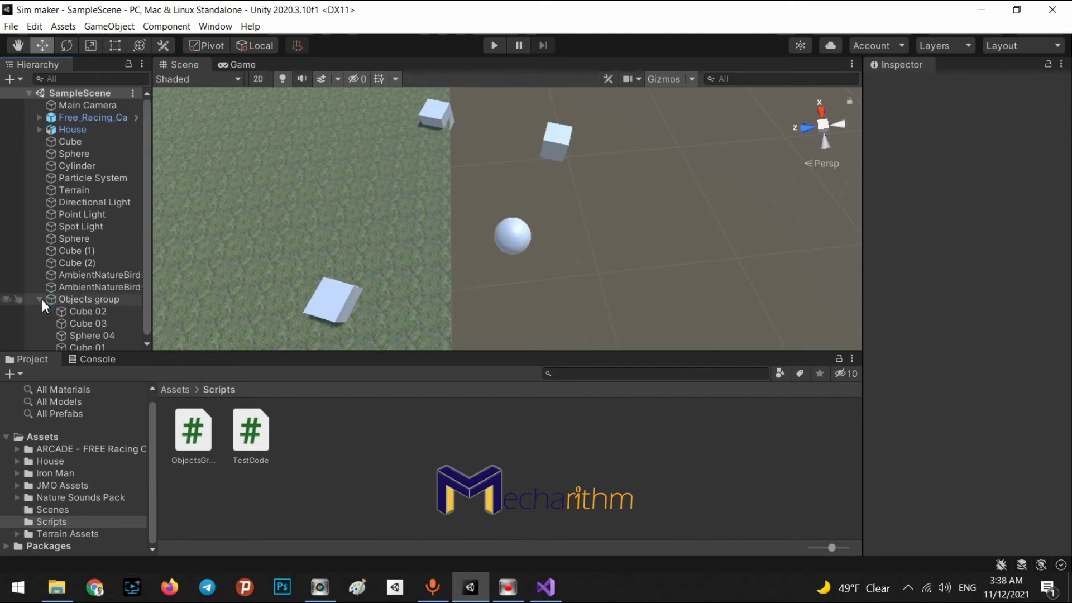
pyautogui.click(41, 300)
# Make the racing car, House, Cube, both Spheres, Cylinder, Particle System and the directional, point and spot lights children of Terrain.
pyautogui.keyDown('alt'); pyautogui.moveTo(550, 220); pyautogui.dragTo(441, 106); pyautogui.keyUp('alt')
pyautogui.click(76, 117)
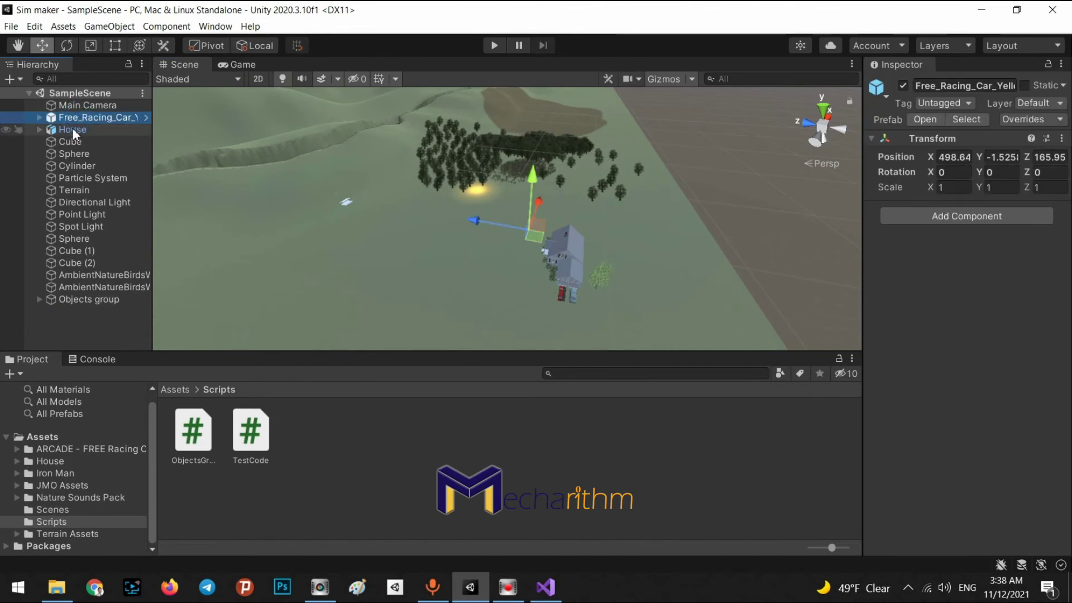
pyautogui.click(77, 129)
pyautogui.moveTo(73, 118); pyautogui.dragTo(71, 131)
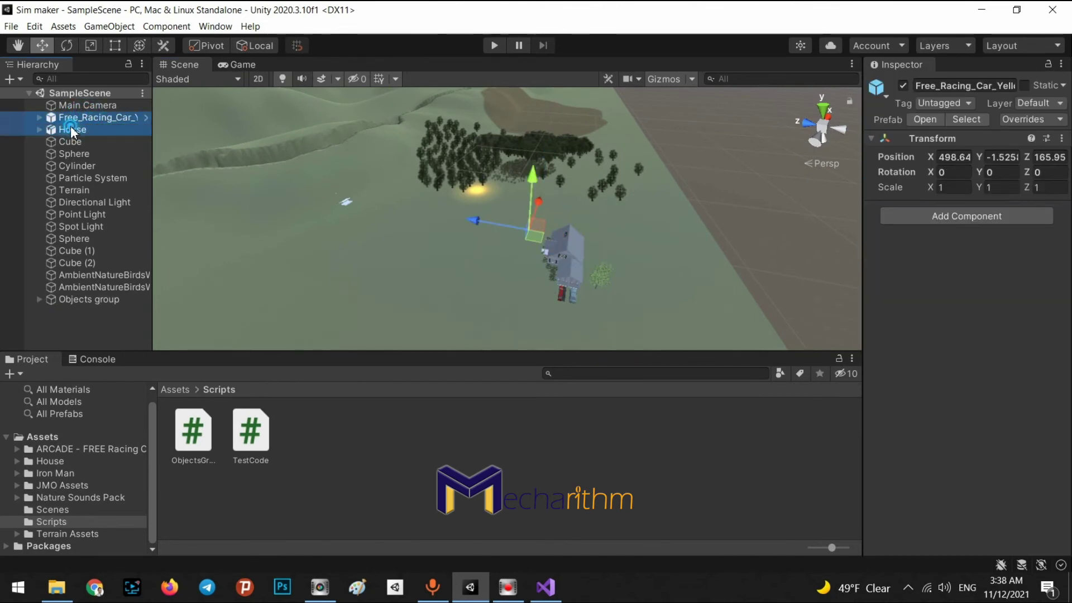
pyautogui.keyDown('ctrl'); pyautogui.click(91, 179); pyautogui.keyUp('ctrl')
pyautogui.keyDown('ctrl'); pyautogui.click(74, 167); pyautogui.keyUp('ctrl')
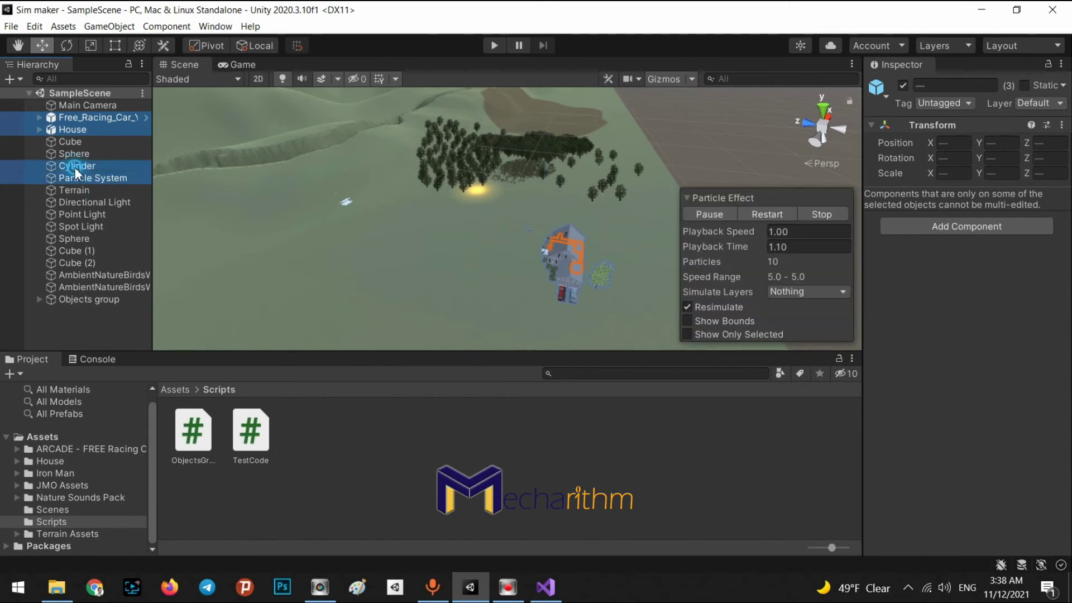
pyautogui.keyDown('ctrl'); pyautogui.click(79, 155); pyautogui.keyUp('ctrl')
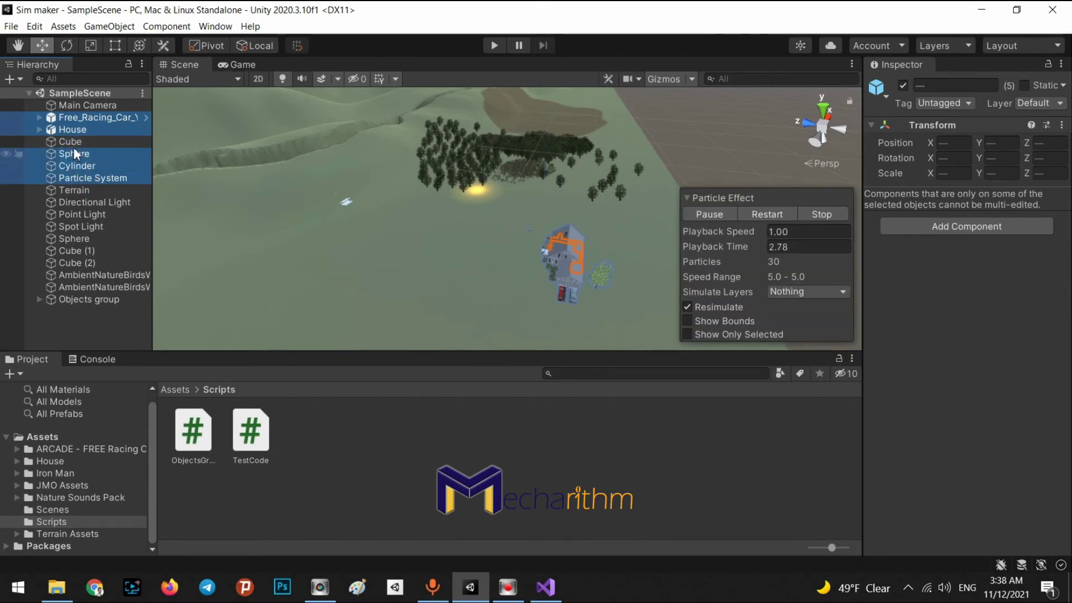
pyautogui.keyDown('ctrl'); pyautogui.click(76, 141); pyautogui.keyUp('ctrl')
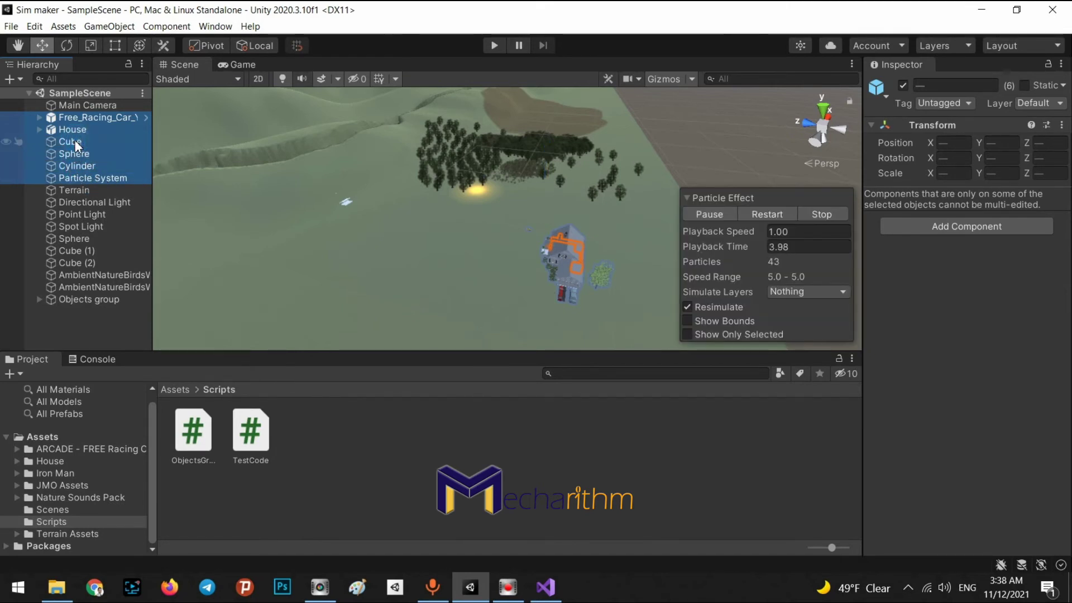
pyautogui.keyDown('ctrl'); pyautogui.click(90, 203); pyautogui.keyUp('ctrl')
pyautogui.keyDown('ctrl'); pyautogui.click(82, 216); pyautogui.keyUp('ctrl')
pyautogui.keyDown('ctrl'); pyautogui.click(77, 228); pyautogui.keyUp('ctrl')
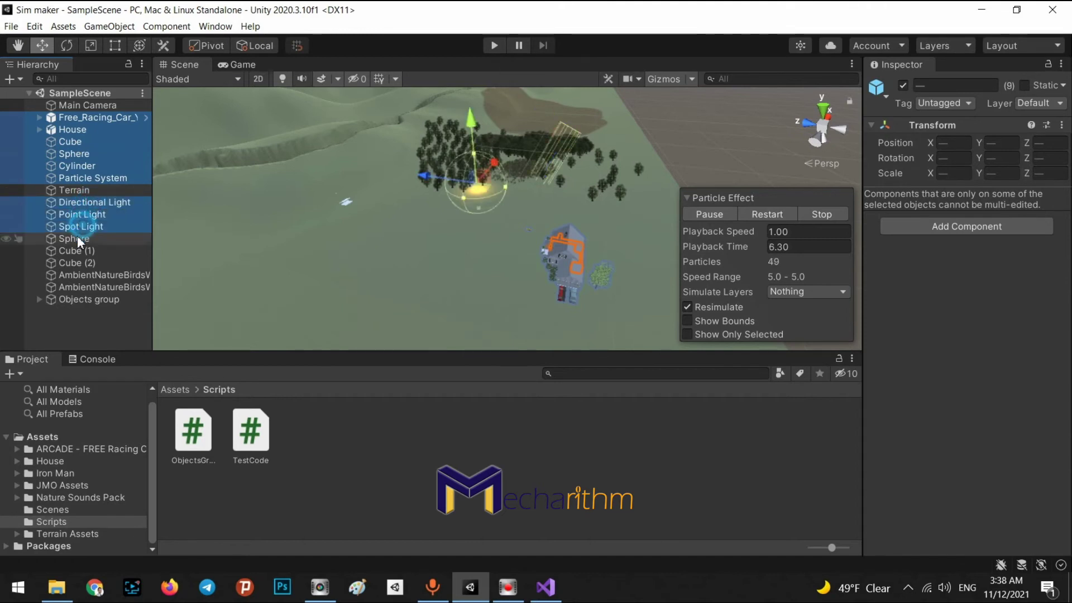
pyautogui.keyDown('ctrl'); pyautogui.click(77, 237); pyautogui.keyUp('ctrl')
pyautogui.click(87, 205)
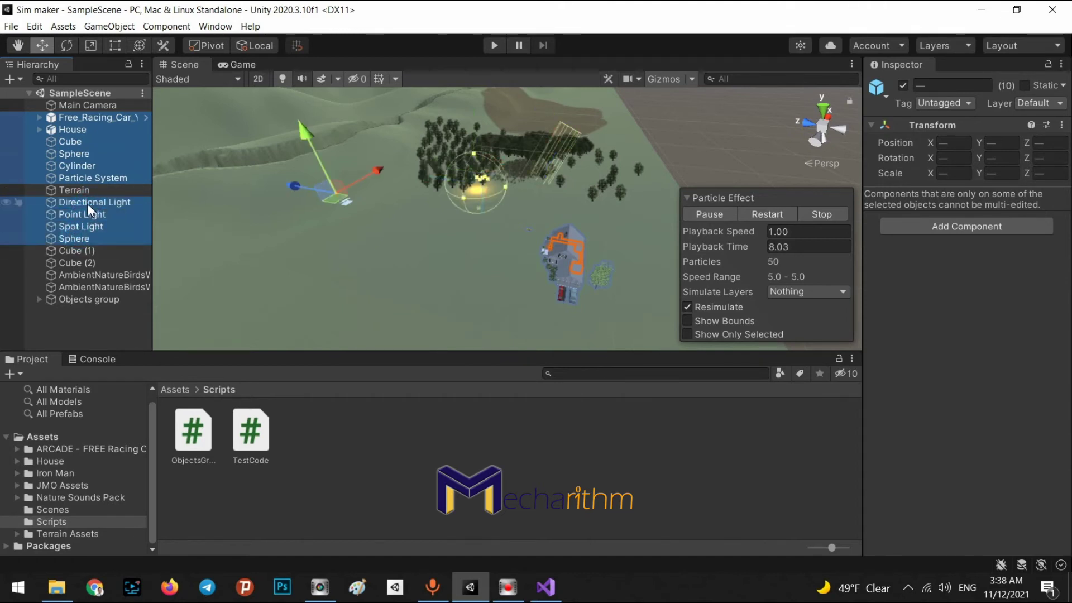
pyautogui.moveTo(87, 205)
pyautogui.mouseDown()
pyautogui.moveTo(79, 184)
pyautogui.moveTo(78, 194)
pyautogui.mouseUp()
pyautogui.click(37, 117)
pyautogui.click(65, 243)
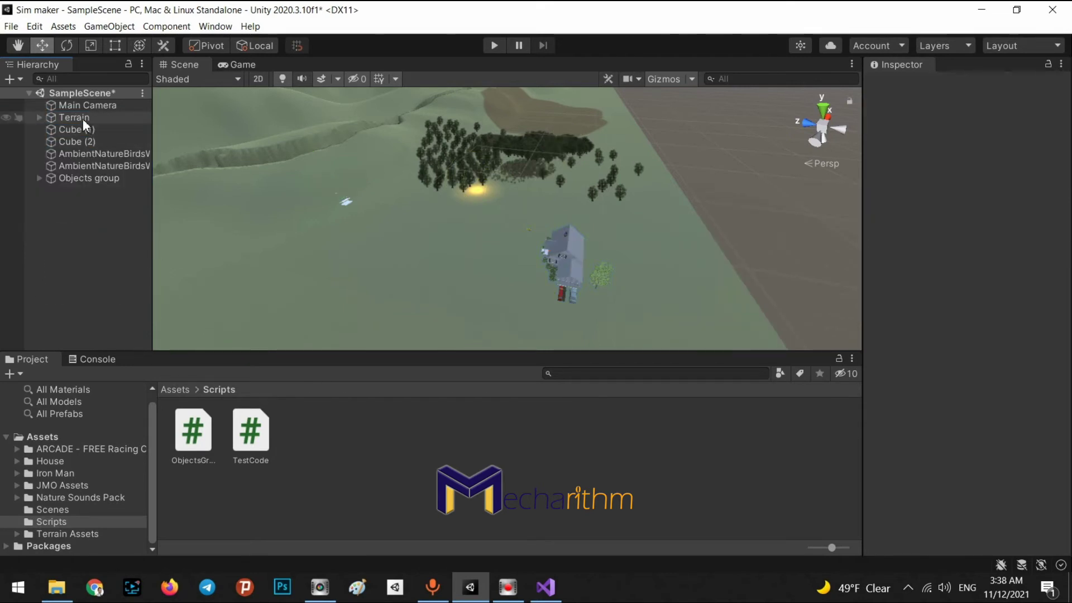
# Inspect Terrain with its child objects in the Scene view, undo the last change, and save the scene.
pyautogui.click(82, 117)
pyautogui.keyDown('alt'); pyautogui.moveTo(665, 232); pyautogui.dragTo(492, 288); pyautogui.keyUp('alt')
pyautogui.hotkey('ctrl', 'z')
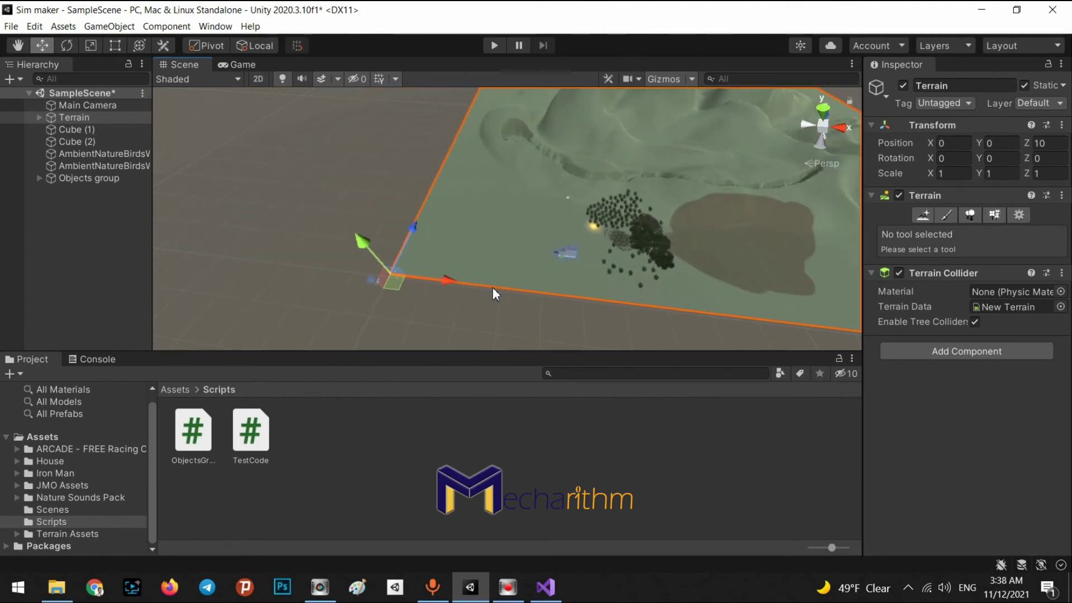
pyautogui.click(414, 196)
pyautogui.keyDown('alt'); pyautogui.moveTo(437, 179); pyautogui.dragTo(354, 143); pyautogui.keyUp('alt')
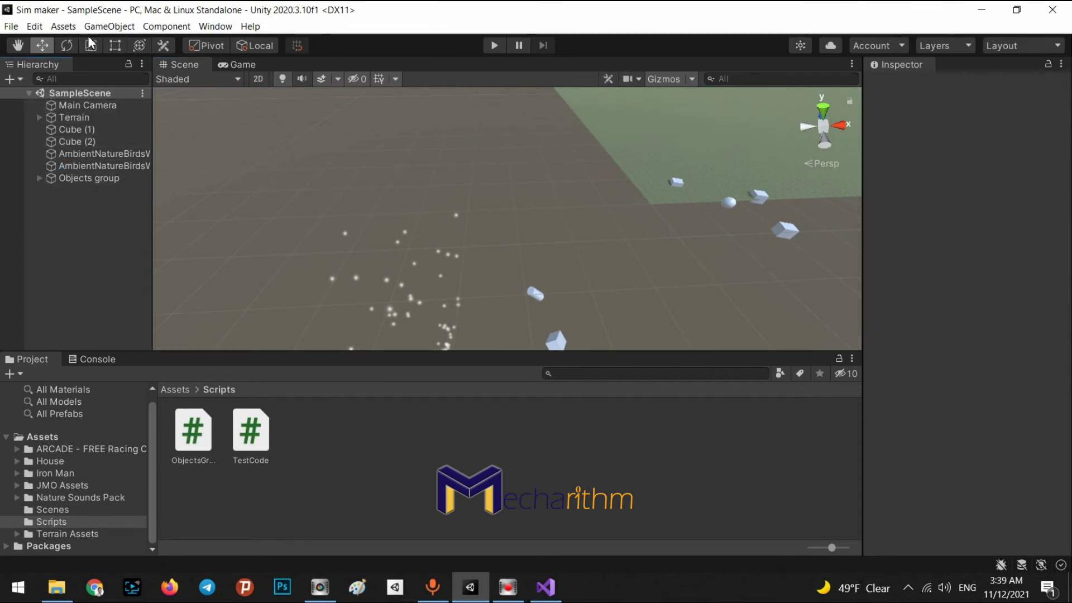
# Create an empty game object named Lights.
pyautogui.click(109, 26)
pyautogui.click(104, 45)
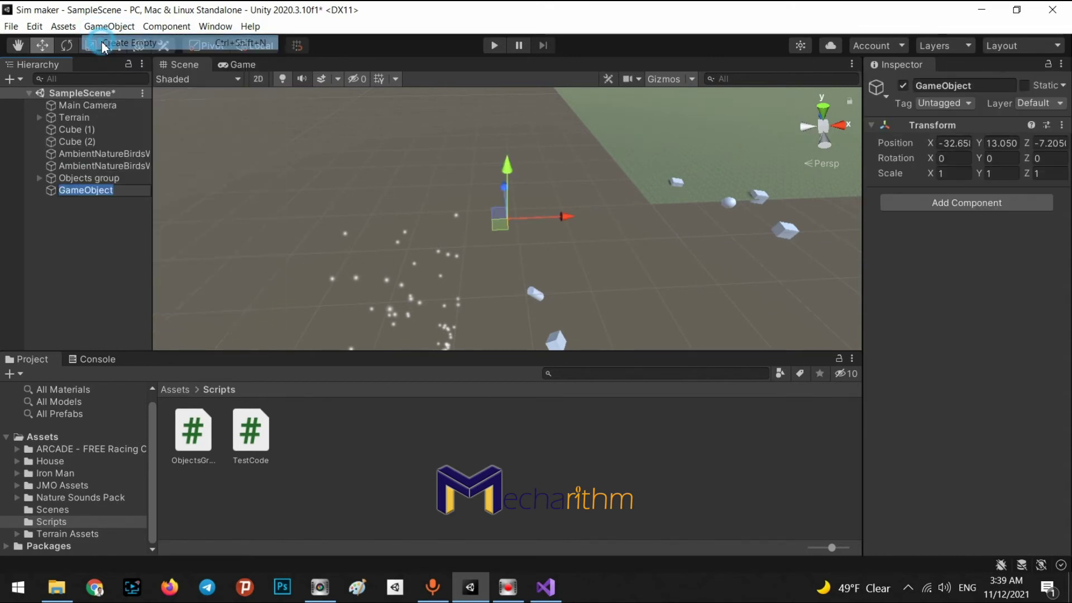
pyautogui.write('Lights')
pyautogui.press('Return')
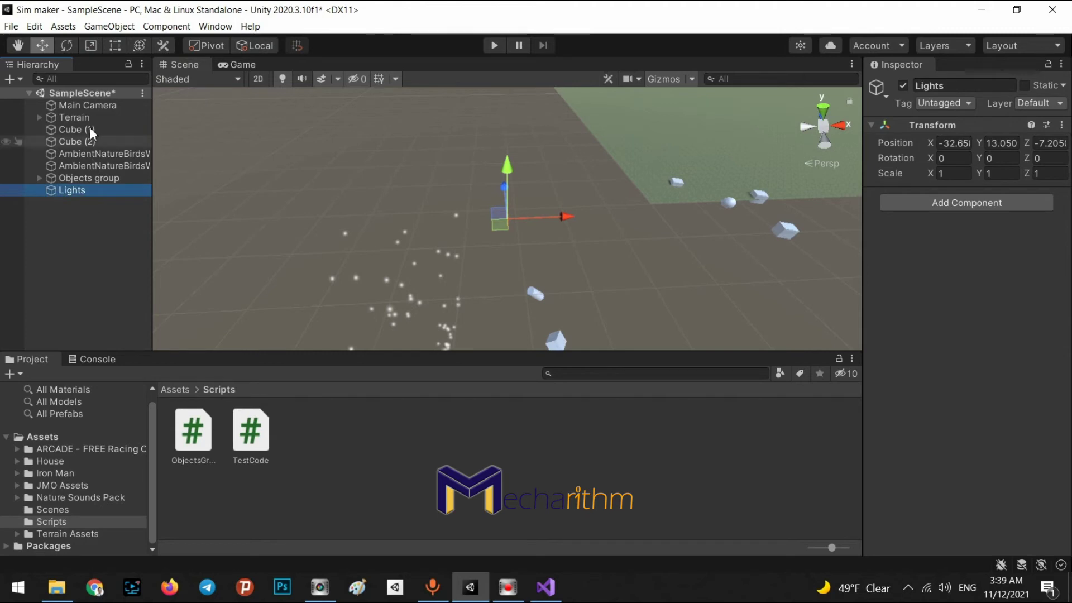
# Group the directional, point and spot lights under Lights and place Lights inside Terrain.
pyautogui.click(39, 117)
pyautogui.click(76, 226)
pyautogui.keyDown('shift'); pyautogui.click(79, 214); pyautogui.keyUp('shift')
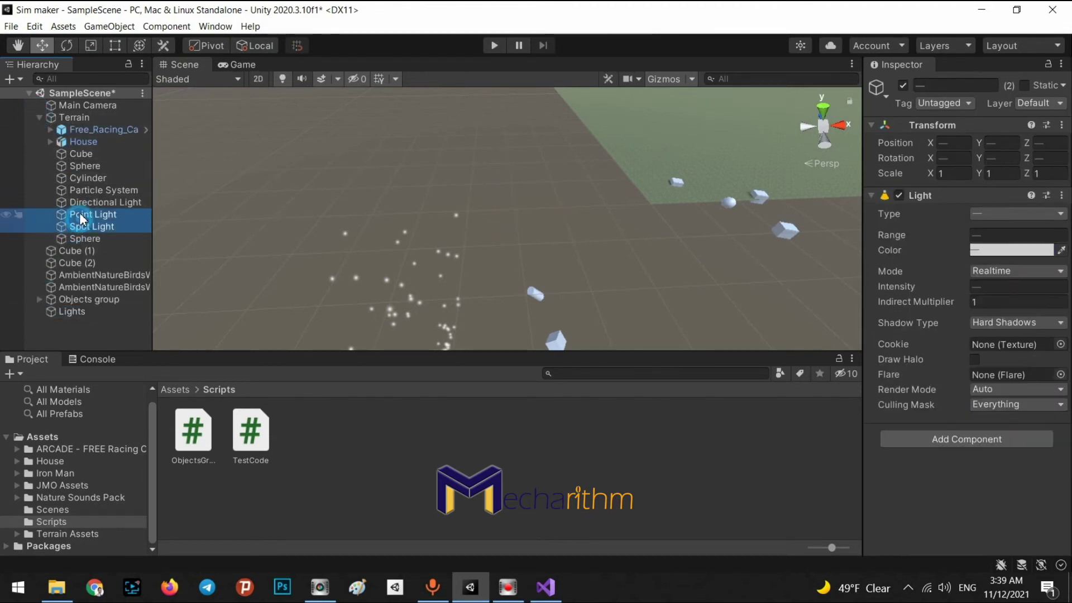
pyautogui.keyDown('shift'); pyautogui.click(89, 203); pyautogui.keyUp('shift')
pyautogui.moveTo(89, 203); pyautogui.dragTo(57, 119)
pyautogui.click(38, 274)
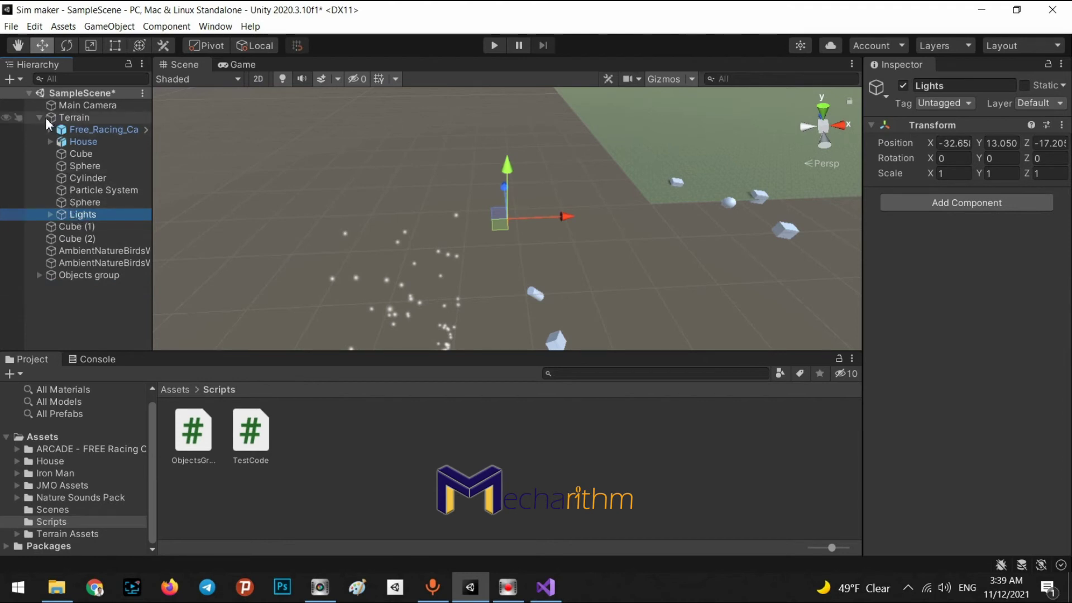
# Save the scene and collapse Terrain's children in the hierarchy.
pyautogui.click(71, 117)
pyautogui.hotkey('ctrl', 's')
pyautogui.click(96, 294)
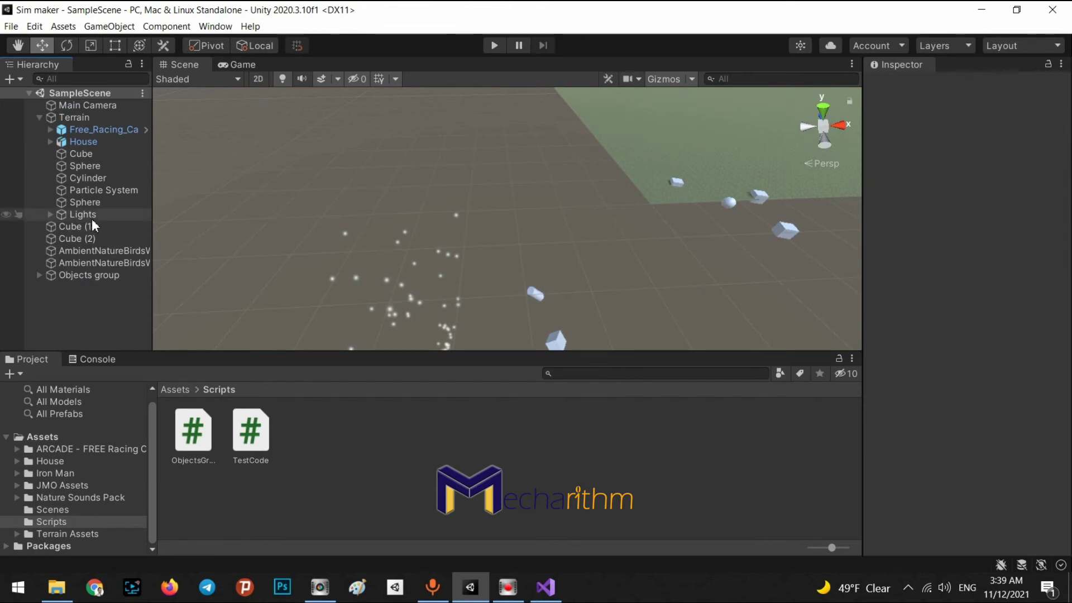
pyautogui.click(39, 117)
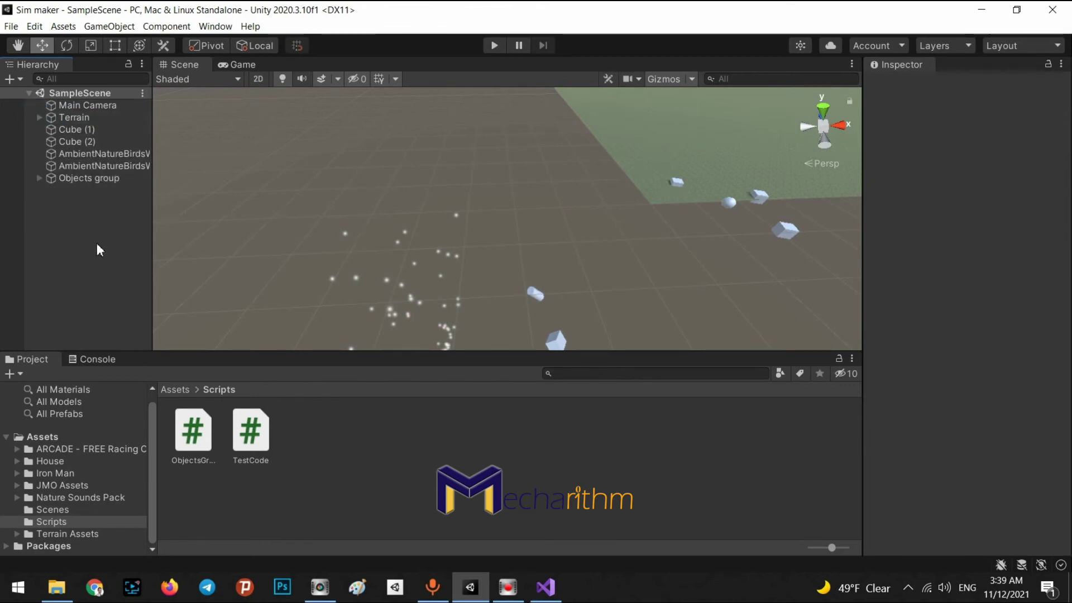
# Add a Box Collider component to Objects group.
pyautogui.keyDown('alt'); pyautogui.moveTo(363, 281); pyautogui.dragTo(146, 233); pyautogui.keyUp('alt')
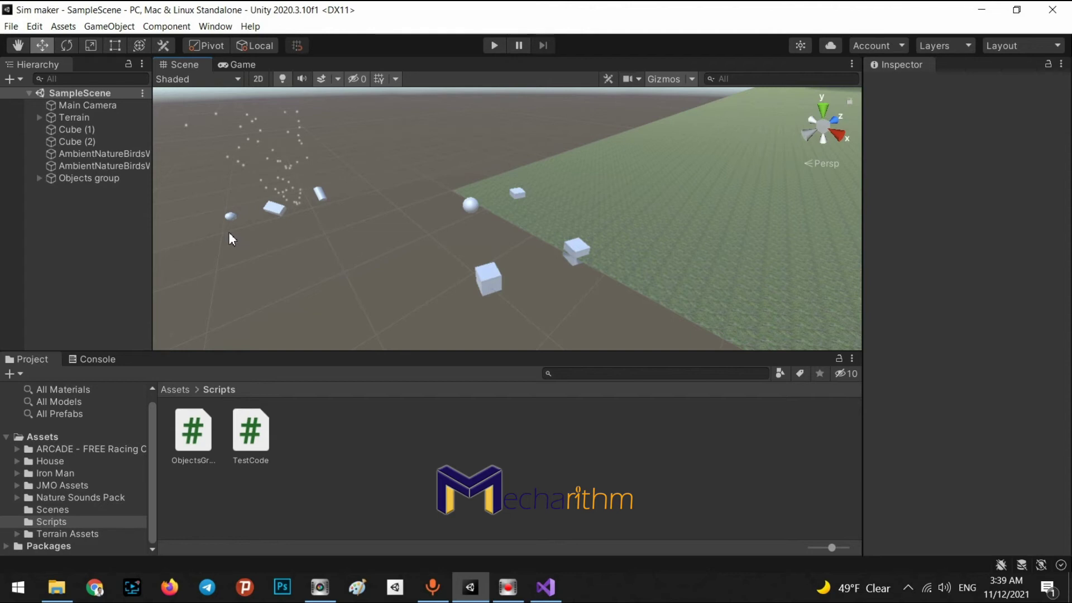
pyautogui.click(82, 182)
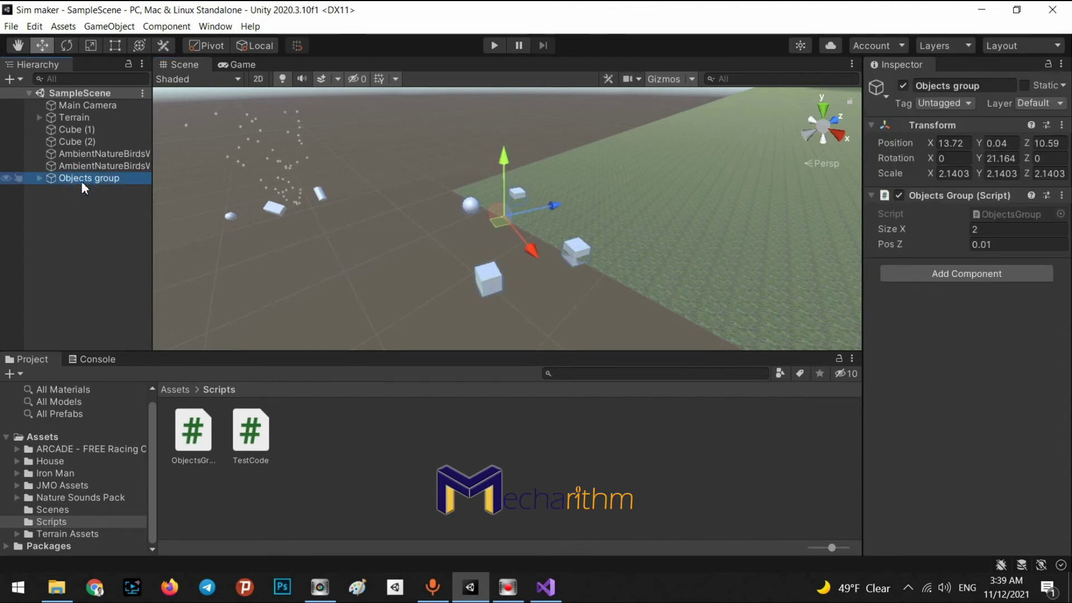
pyautogui.click(167, 26)
pyautogui.moveTo(184, 73)
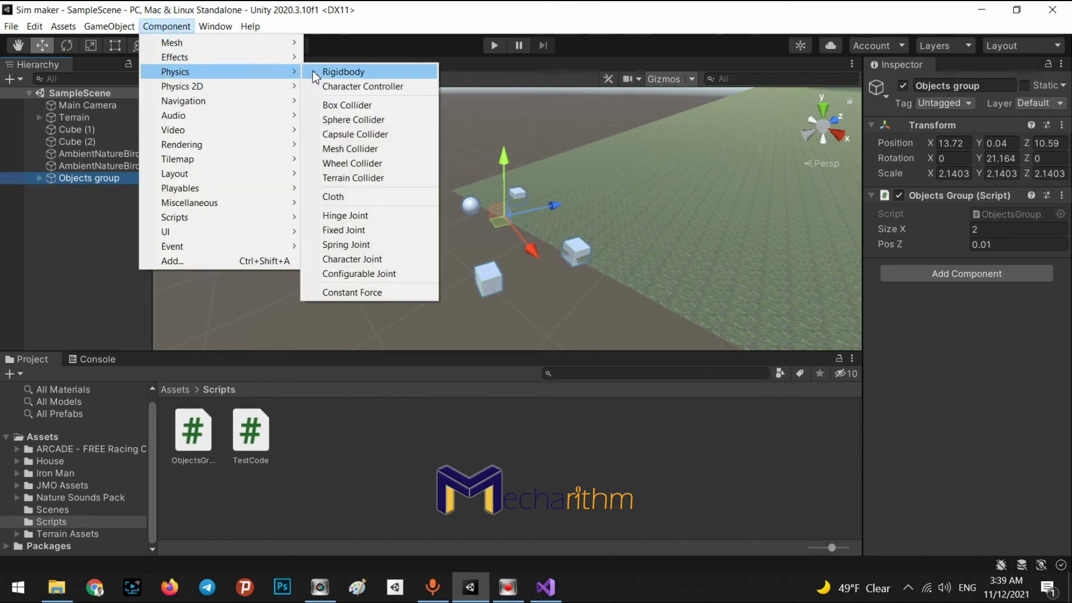
pyautogui.click(346, 105)
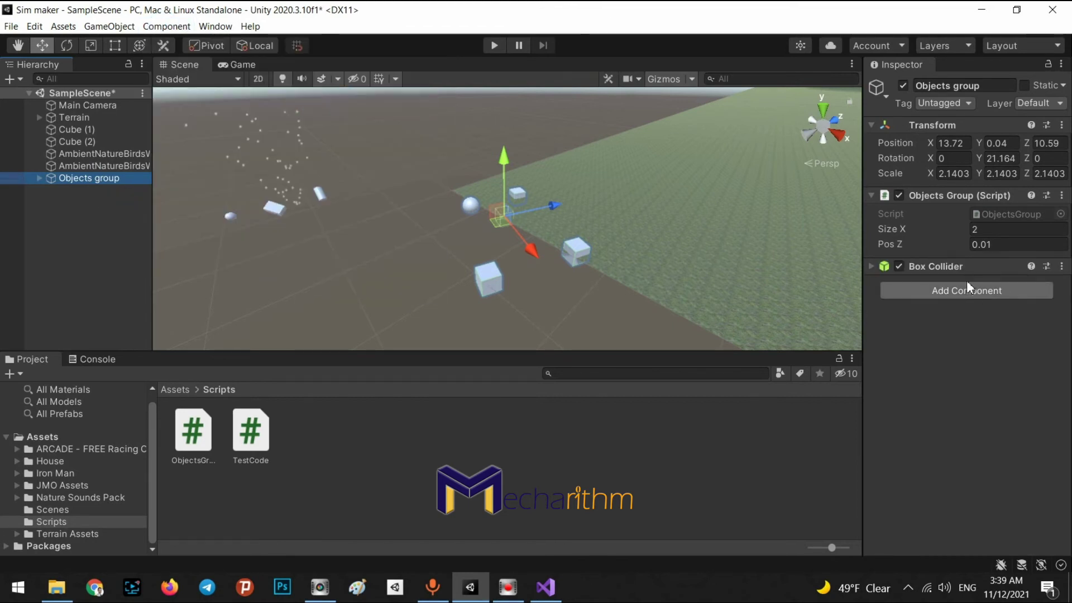
# Set the Box Collider size of Objects group to X 2, Y 5 and Z 6.
pyautogui.click(922, 266)
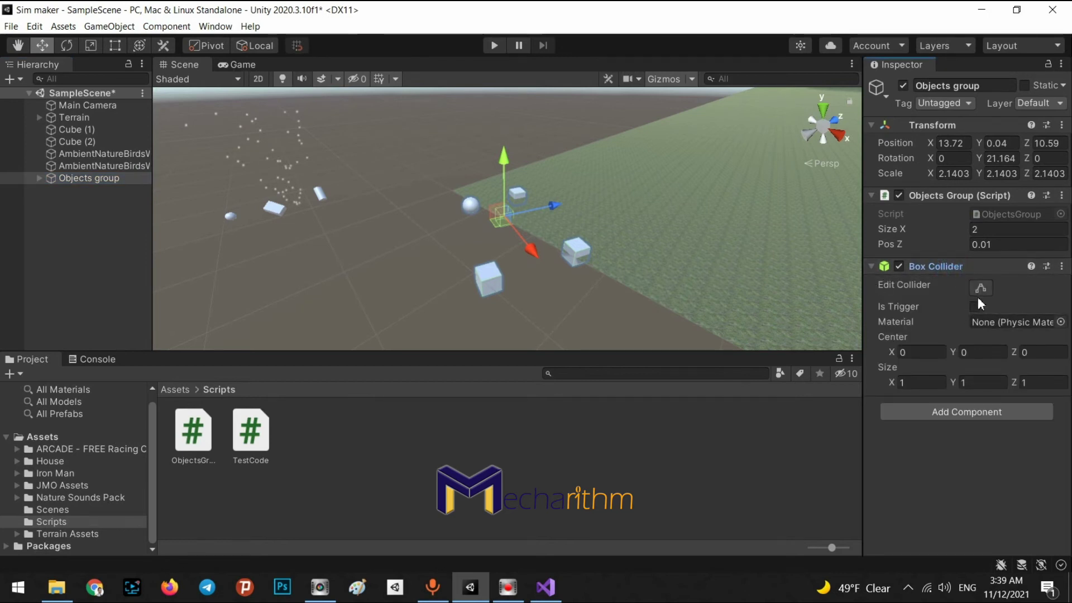
pyautogui.click(921, 382)
pyautogui.write('2')
pyautogui.press('Tab')
pyautogui.write('5')
pyautogui.press('Tab')
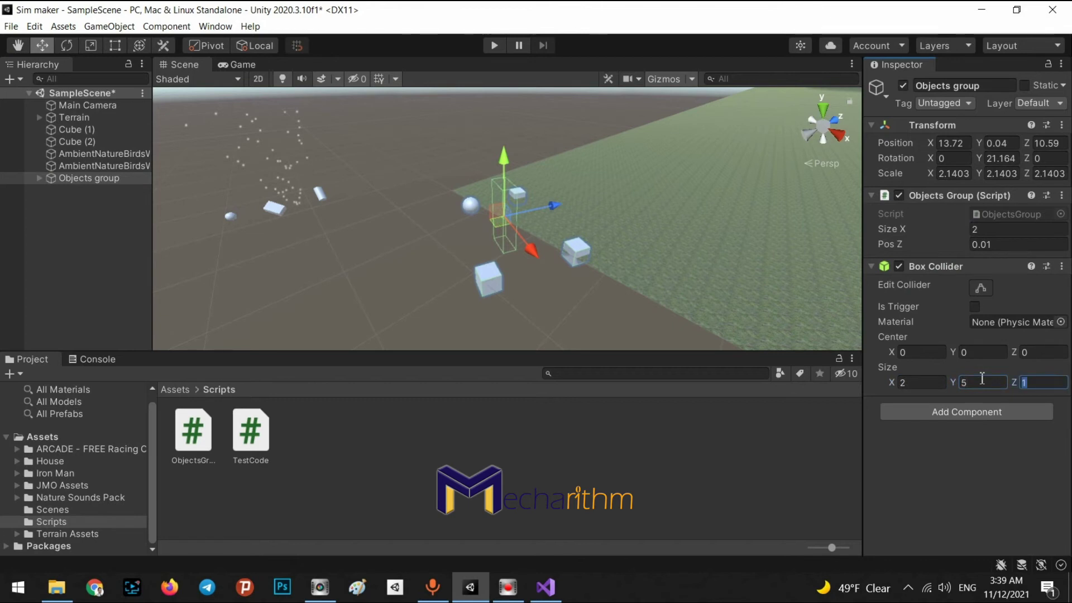
pyautogui.write('6')
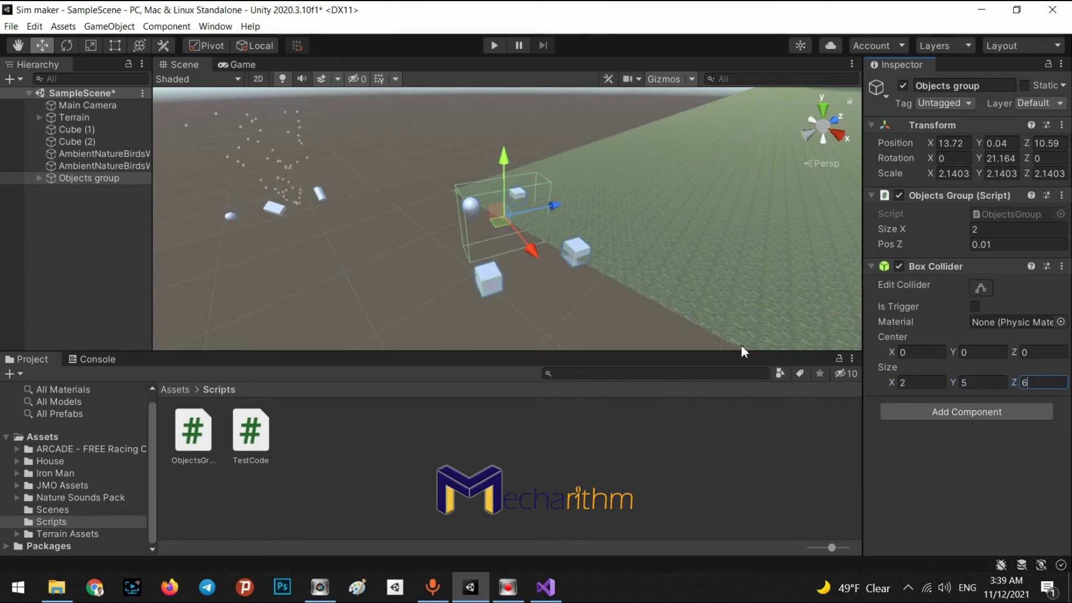
# Add a Rigidbody component to Objects group and enable Is Kinematic.
pyautogui.click(167, 26)
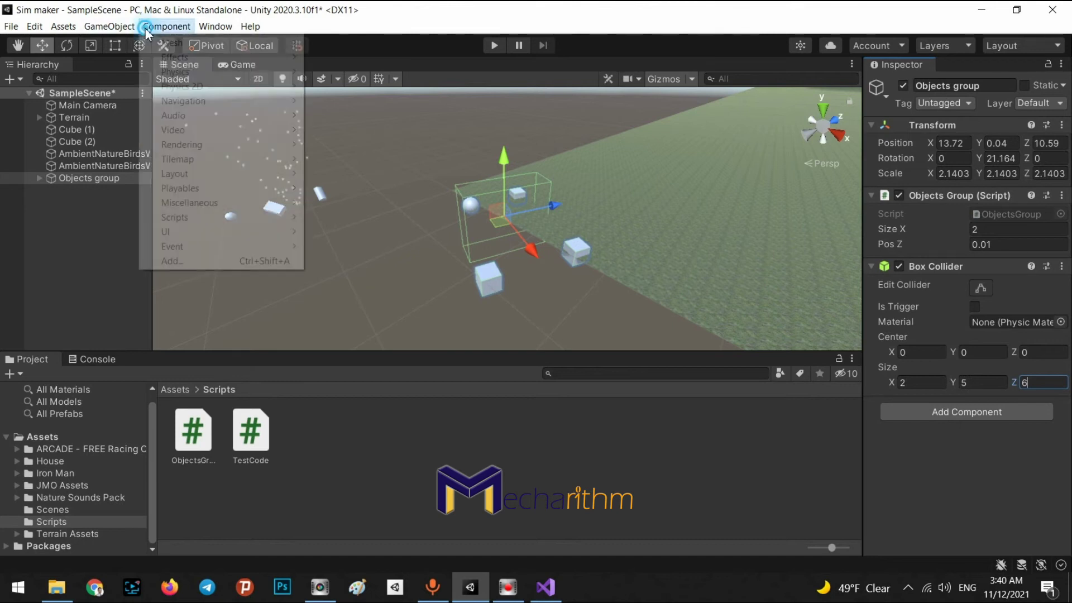
pyautogui.moveTo(170, 72)
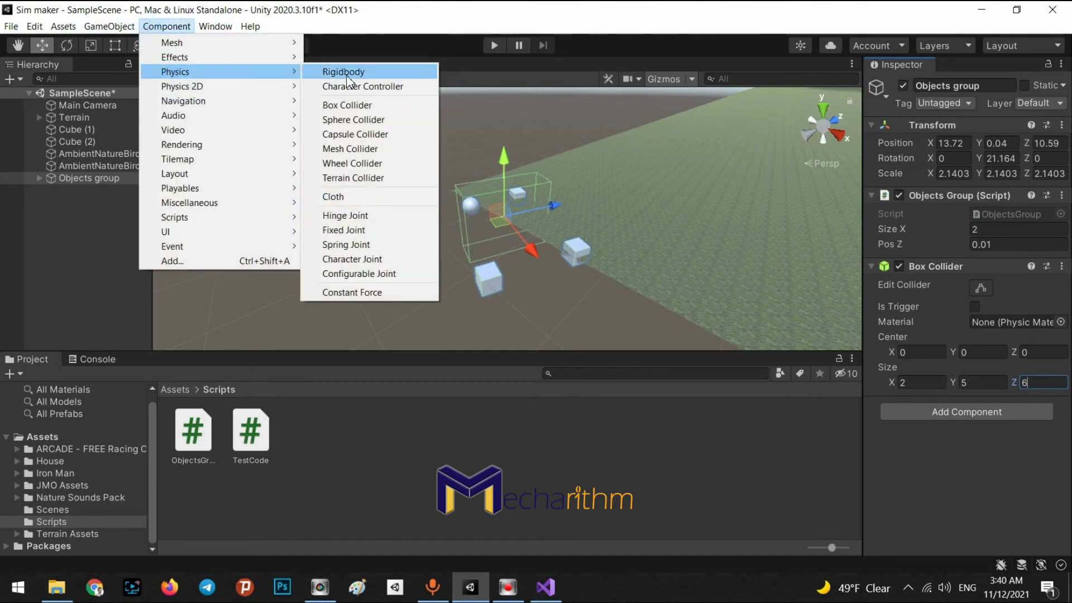
pyautogui.click(363, 72)
pyautogui.click(975, 484)
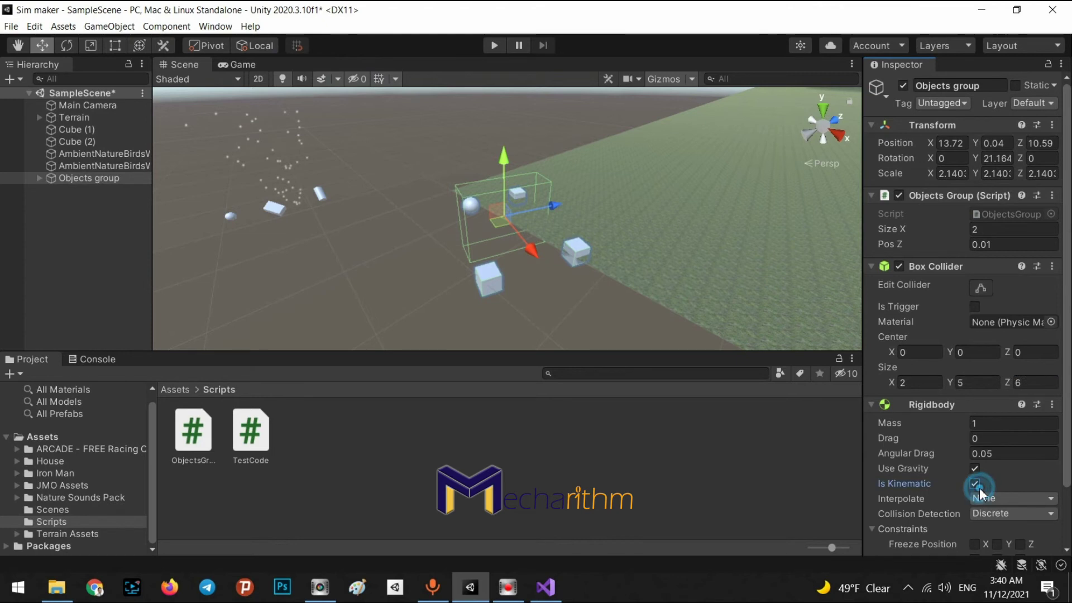
# Deselect Objects group and save the scene.
pyautogui.click(99, 271)
pyautogui.click(92, 177)
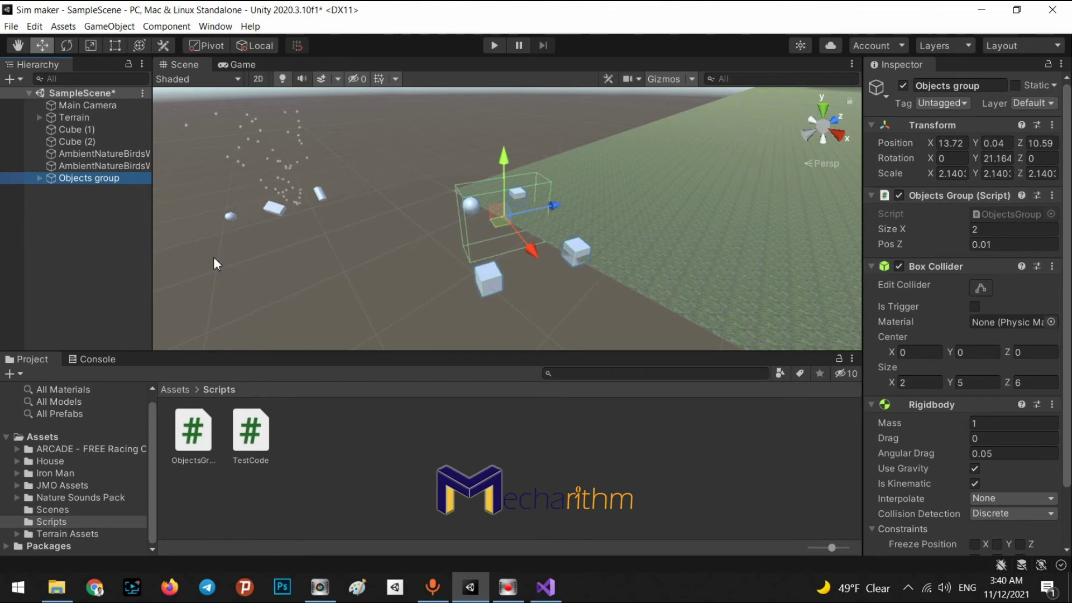
pyautogui.click(57, 243)
pyautogui.hotkey('ctrl', 's')
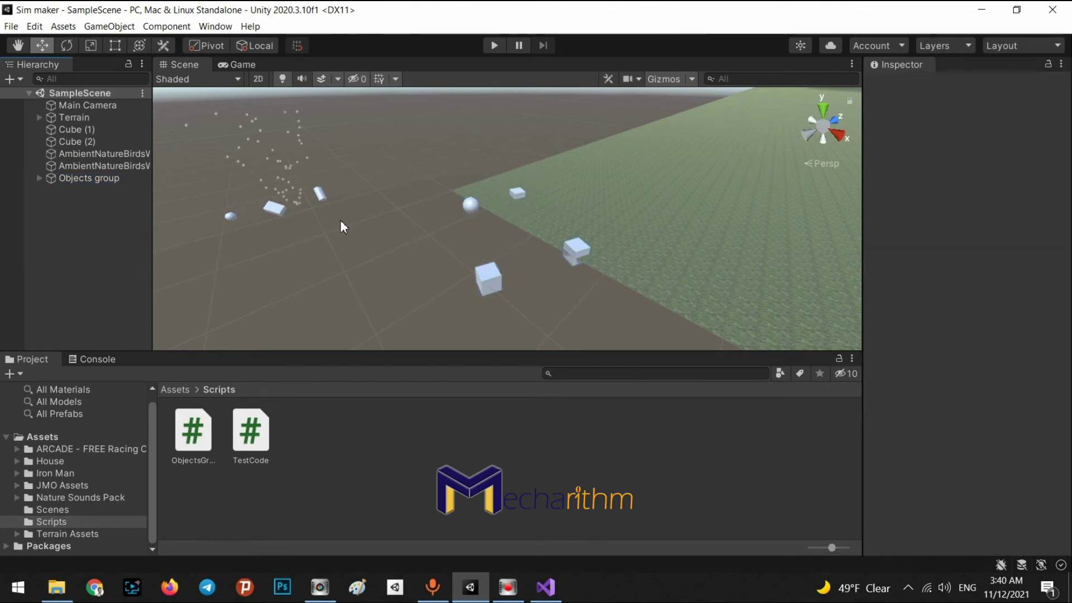
pyautogui.keyDown('alt'); pyautogui.moveTo(340, 220); pyautogui.dragTo(605, 287); pyautogui.keyUp('alt')
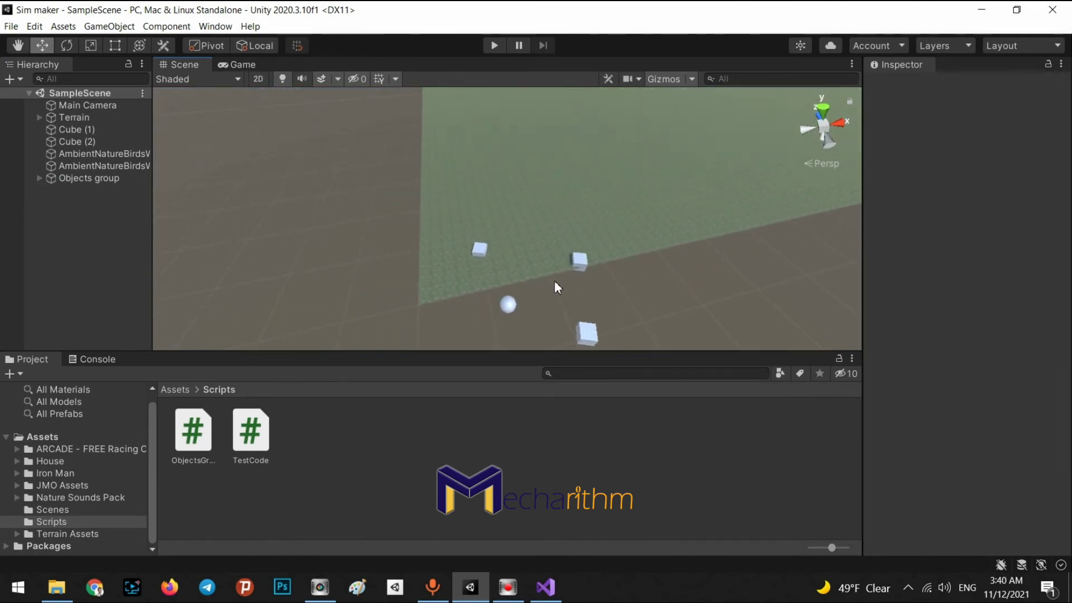
pyautogui.keyDown('alt'); pyautogui.moveTo(527, 278); pyautogui.dragTo(519, 171); pyautogui.keyUp('alt')
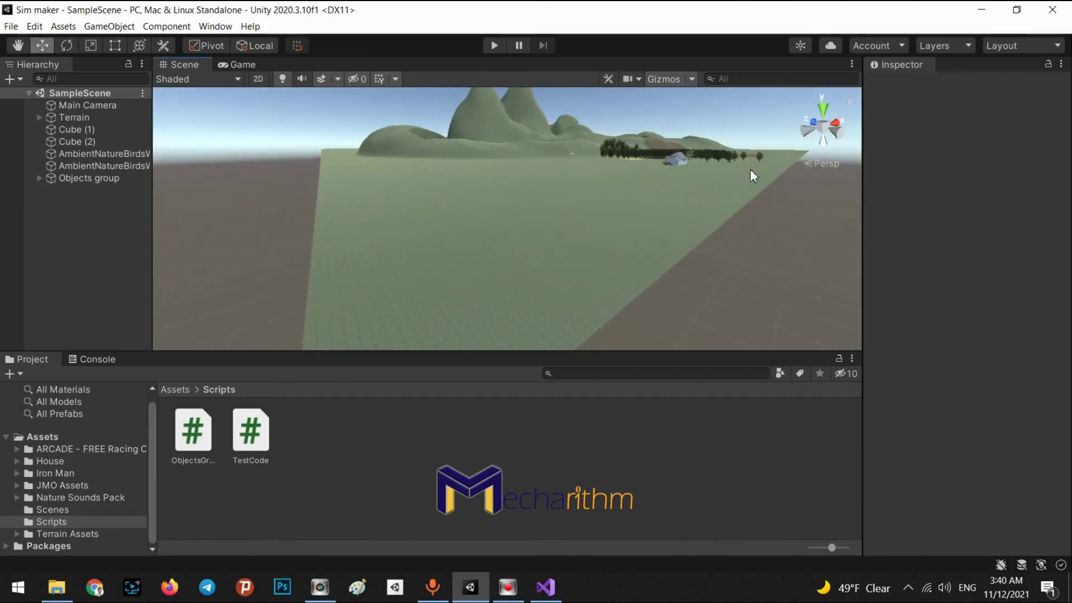
pyautogui.moveTo(492, 310)
pyautogui.keyDown('alt'); pyautogui.mouseDown()
pyautogui.moveTo(507, 280)
pyautogui.moveTo(501, 299)
pyautogui.mouseUp(); pyautogui.keyUp('alt')
pyautogui.keyDown('alt'); pyautogui.moveTo(538, 249); pyautogui.dragTo(673, 160); pyautogui.keyUp('alt')
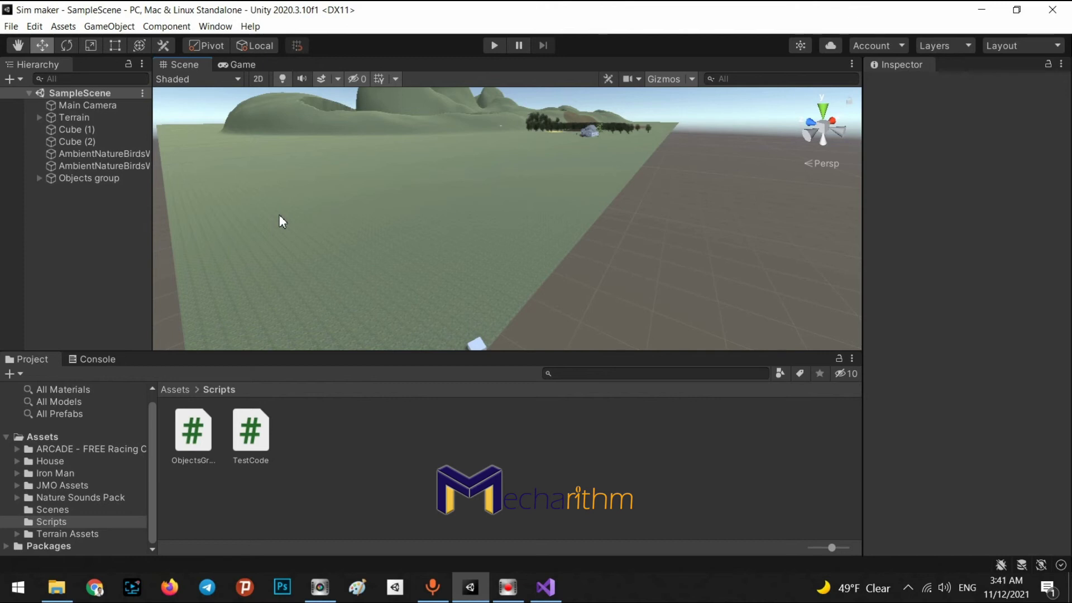
pyautogui.moveTo(452, 223); pyautogui.dragTo(349, 301, button='right')
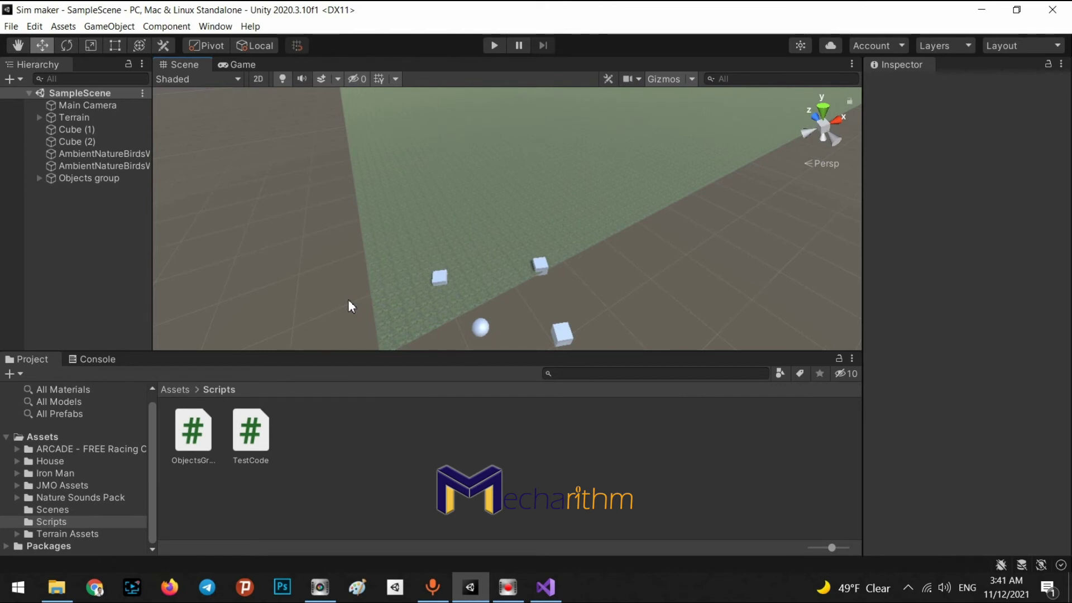
pyautogui.click(89, 178)
pyautogui.keyDown('alt'); pyautogui.moveTo(458, 263); pyautogui.dragTo(435, 262); pyautogui.keyUp('alt')
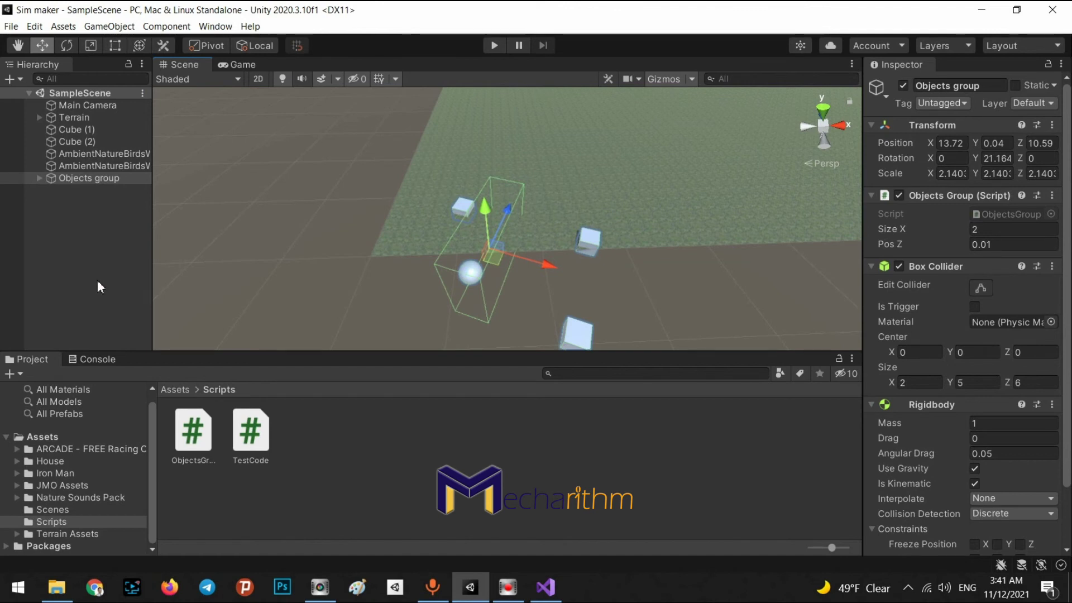
# Create a folder named Prefabs in Assets and open it.
pyautogui.click(170, 391)
pyautogui.rightClick(323, 501)
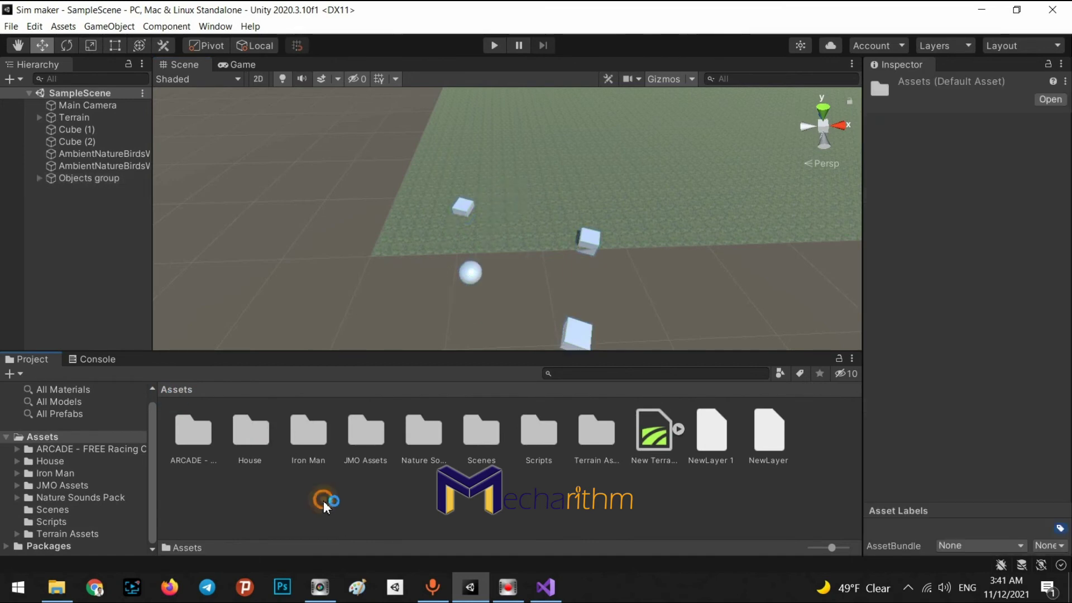
pyautogui.moveTo(407, 160)
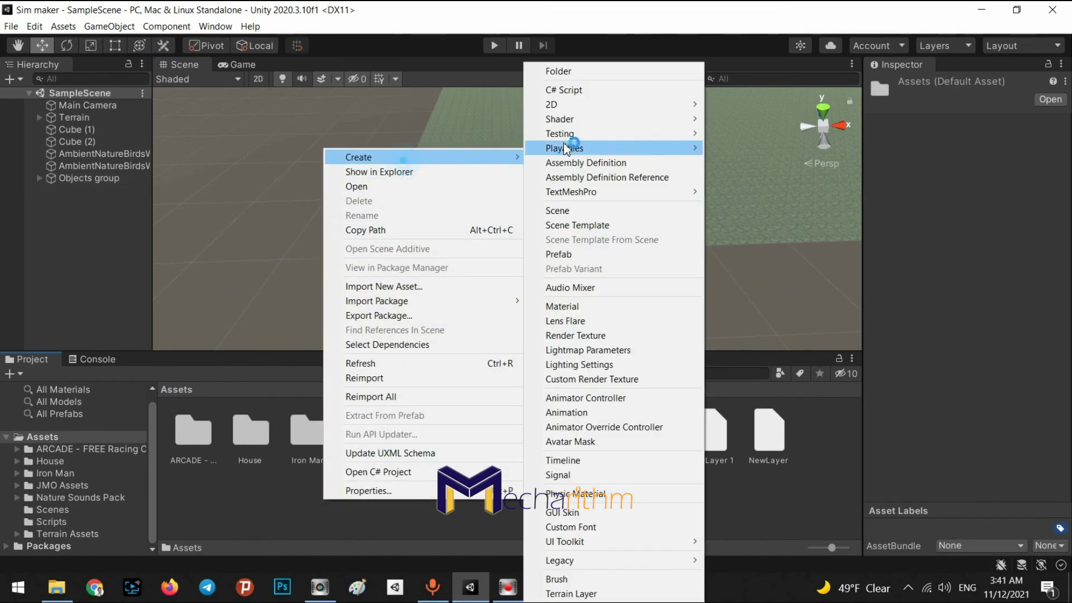
pyautogui.click(589, 69)
pyautogui.write('Prefabs')
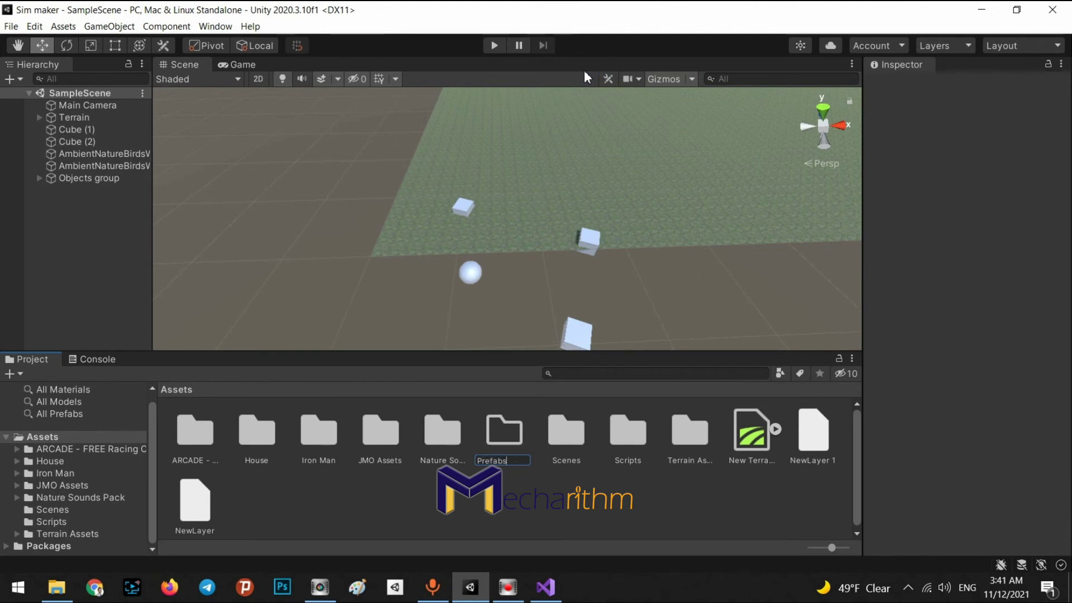
pyautogui.press('Return')
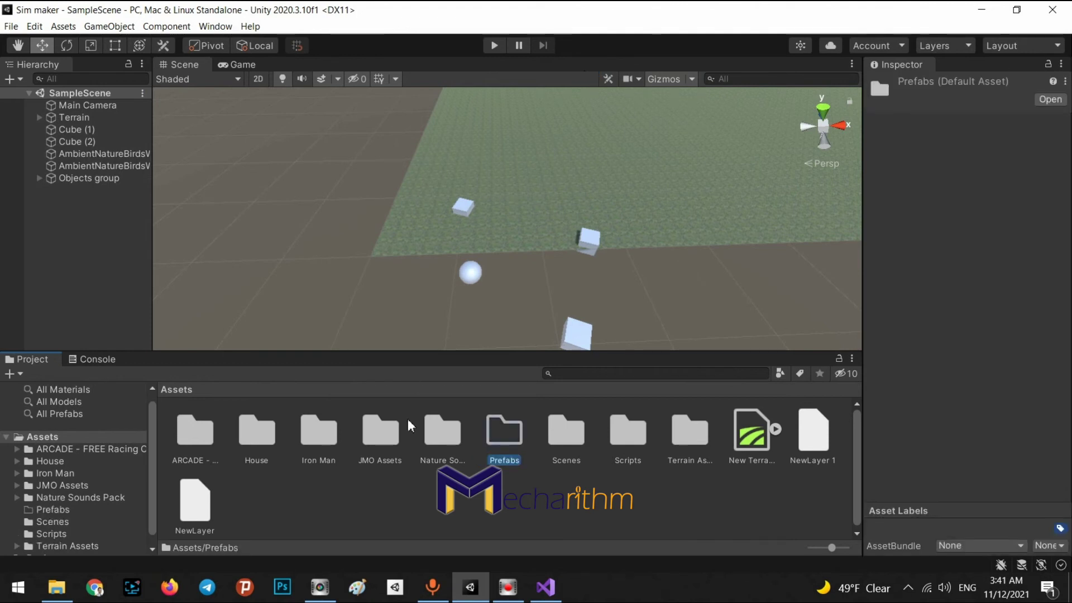
pyautogui.doubleClick(494, 443)
pyautogui.click(318, 459)
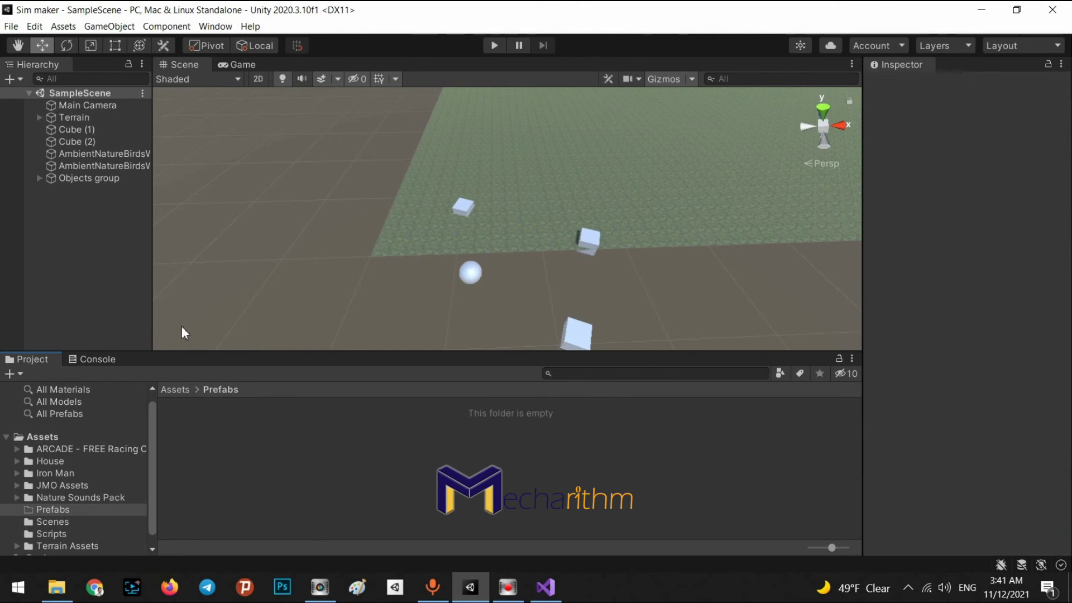
# Turn Objects group into a prefab asset stored in the Prefabs folder.
pyautogui.click(67, 180)
pyautogui.moveTo(66, 179); pyautogui.dragTo(280, 400)
pyautogui.moveTo(269, 443); pyautogui.dragTo(267, 445)
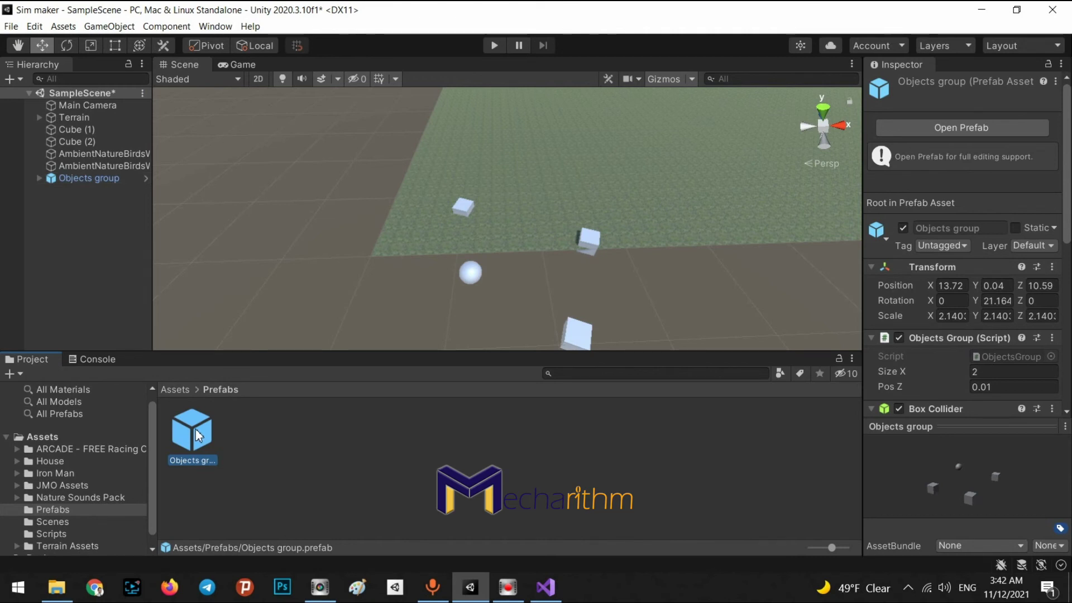
# Set Size X to 2 in the Objects Group script of the scene's prefab instance.
pyautogui.click(76, 185)
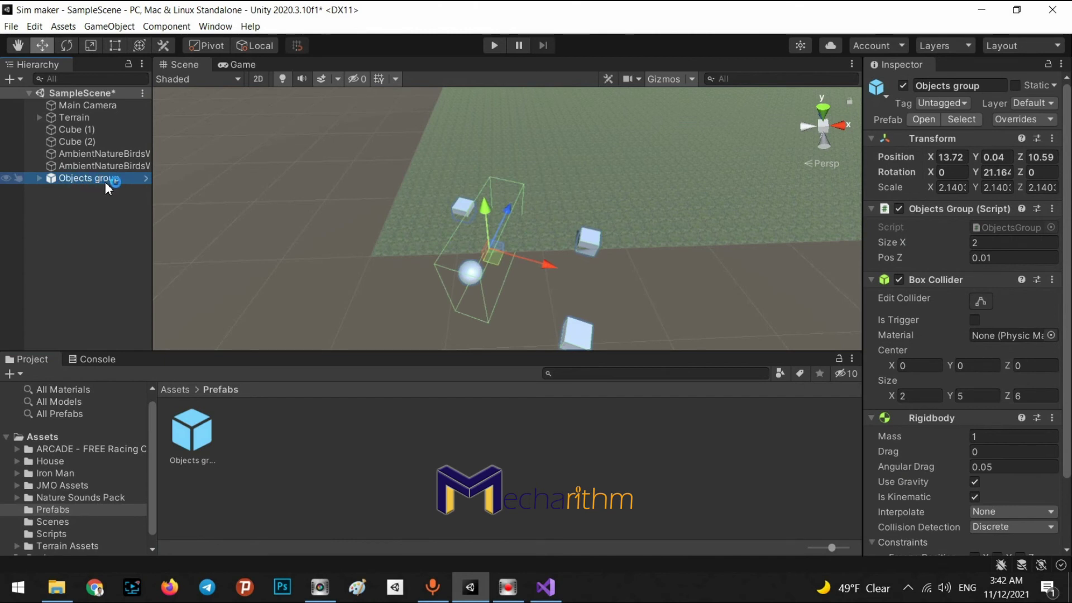
pyautogui.click(88, 216)
pyautogui.click(102, 183)
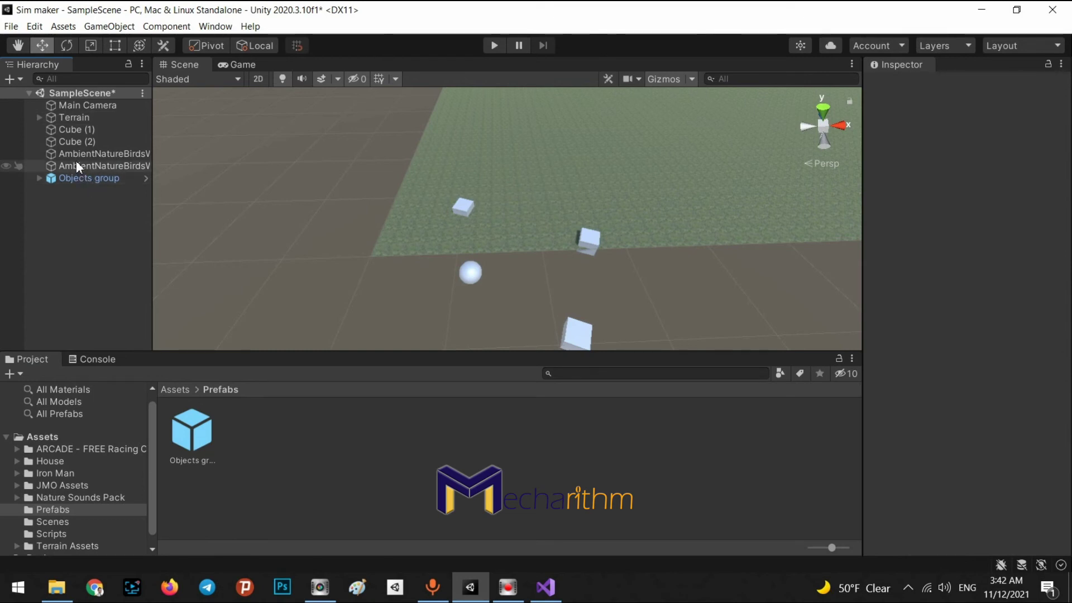
pyautogui.click(84, 179)
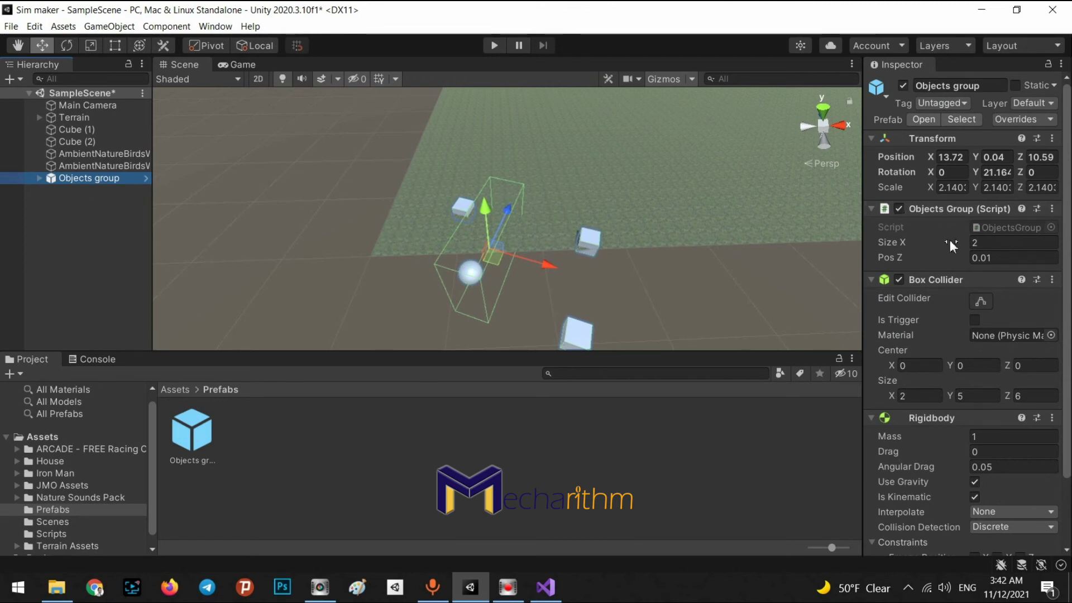
pyautogui.click(983, 241)
pyautogui.write('2')
pyautogui.press('Return')
pyautogui.click(273, 330)
pyautogui.keyDown('alt'); pyautogui.moveTo(311, 272); pyautogui.dragTo(408, 240); pyautogui.keyUp('alt')
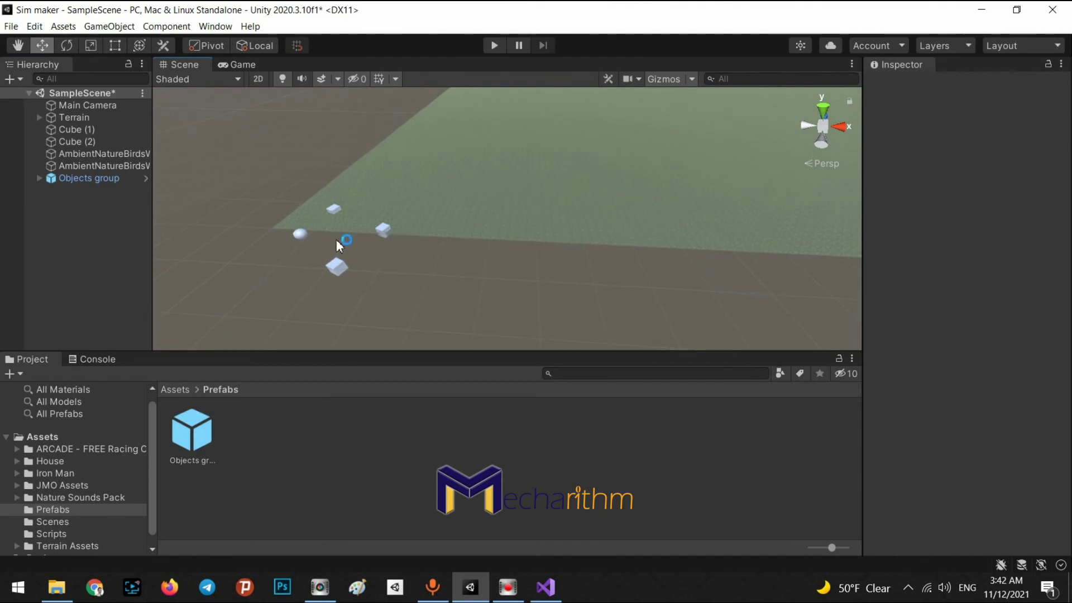
# Try duplicating Objects group and moving the copy to about X 22, Z 32, and delete that copy.
pyautogui.click(69, 178)
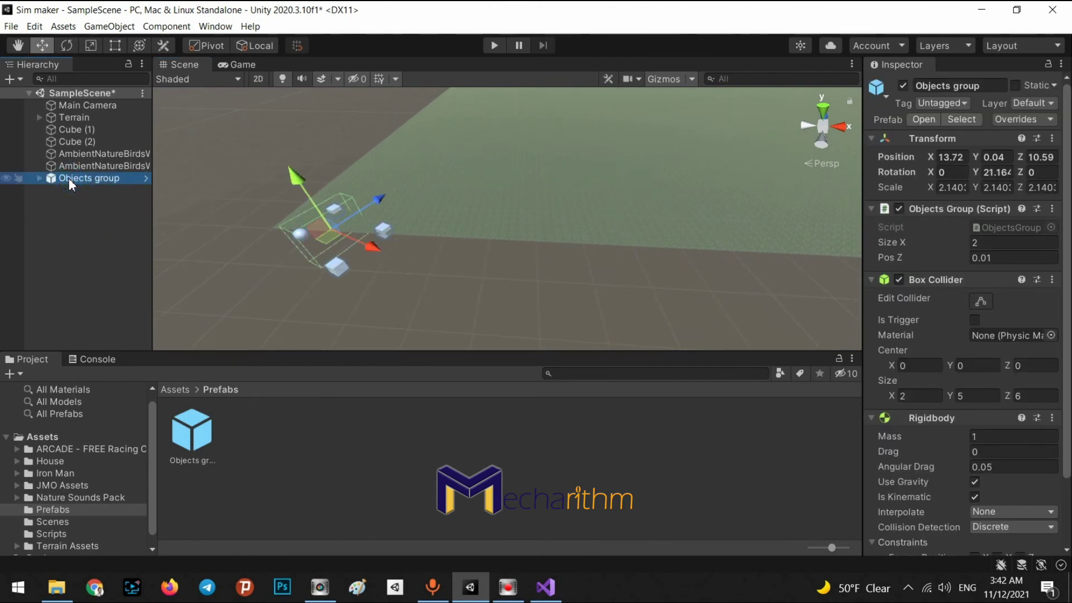
pyautogui.hotkey('ctrl', 'd')
pyautogui.moveTo(370, 225); pyautogui.dragTo(446, 159)
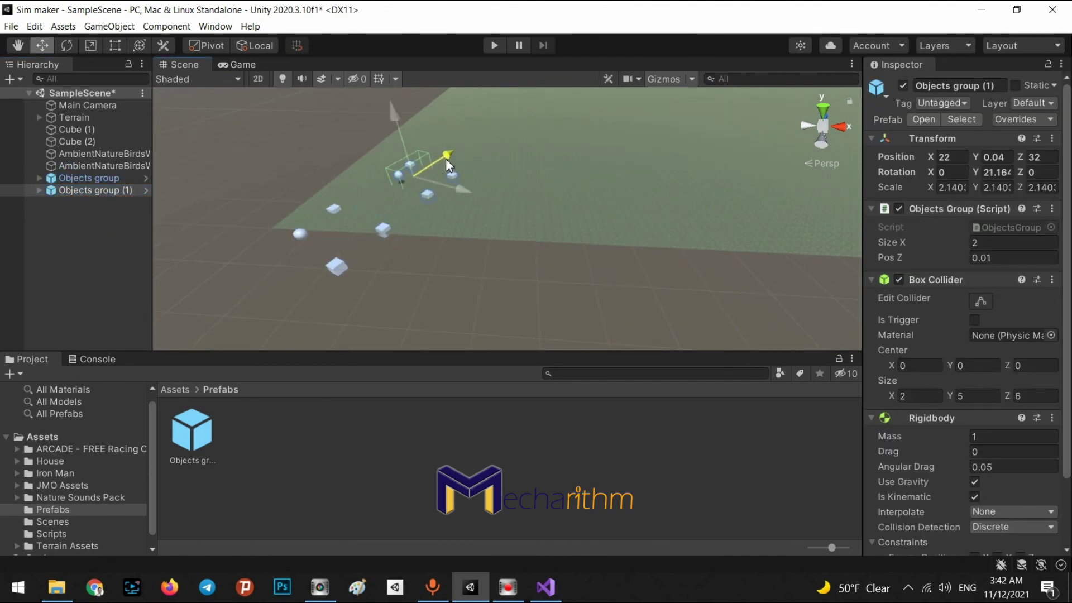
pyautogui.click(74, 190)
pyautogui.press('Delete')
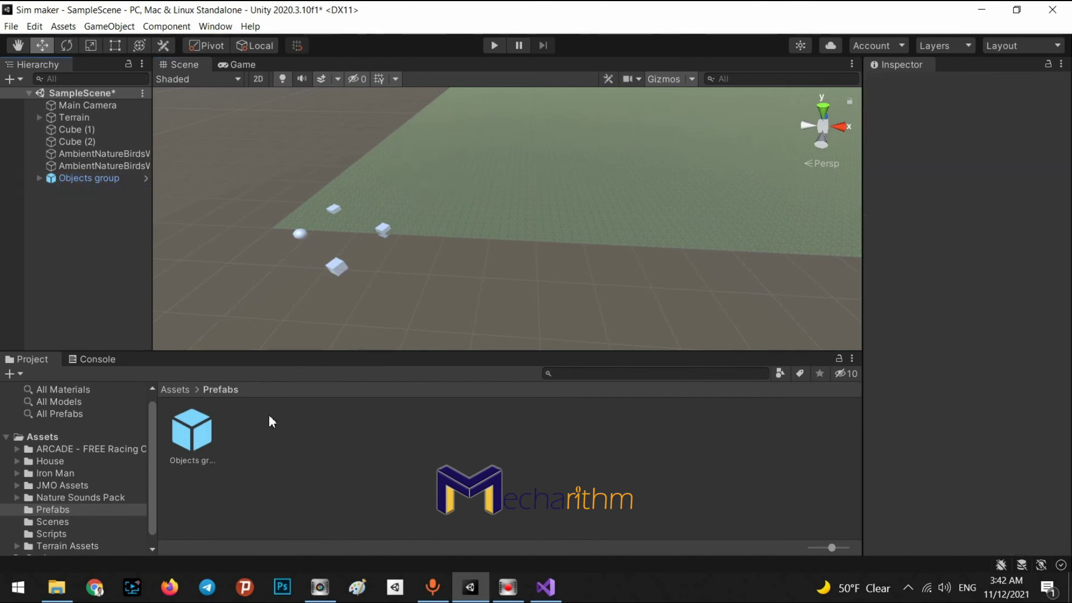
# Place an instance of the Objects group prefab on the terrain at about X 65, Z 24.5 and check its components.
pyautogui.moveTo(199, 444); pyautogui.dragTo(553, 206)
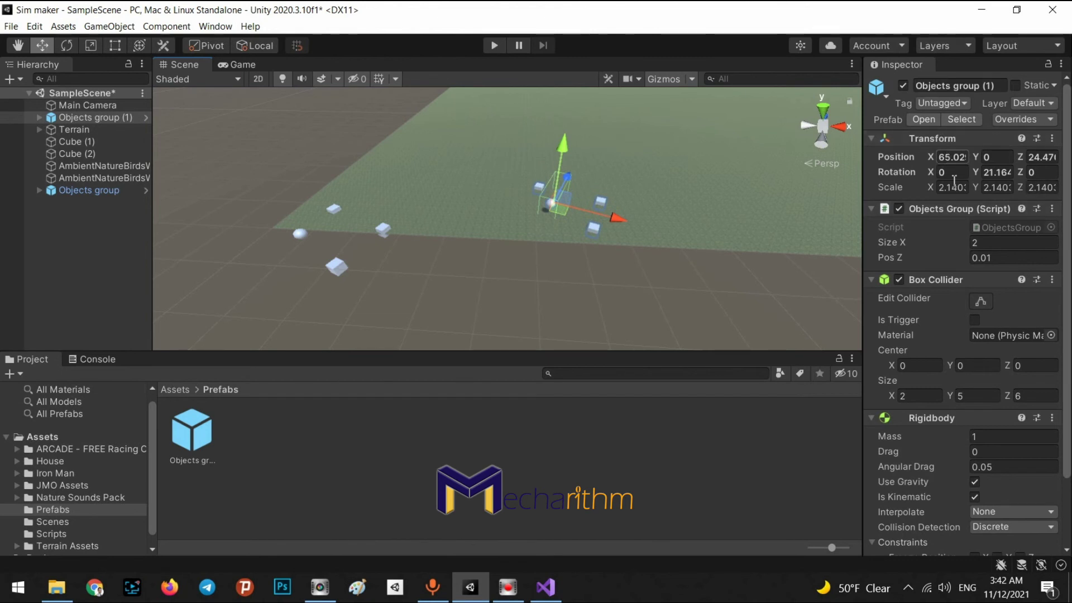
pyautogui.scroll(-3, 979, 407)
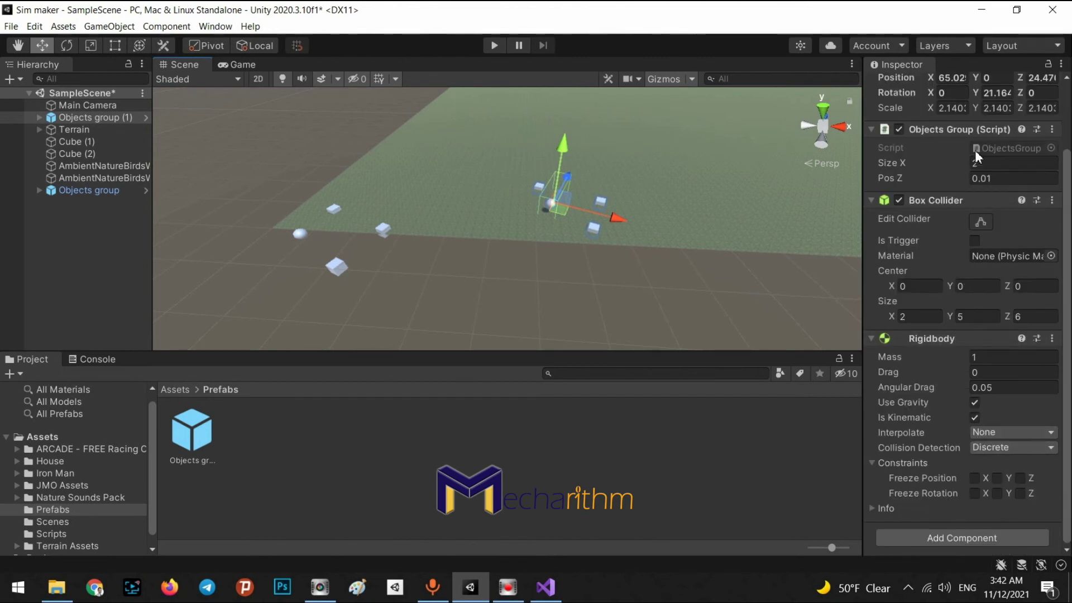
# Delete both Objects group instances from SampleScene and save the scene.
pyautogui.press('Delete')
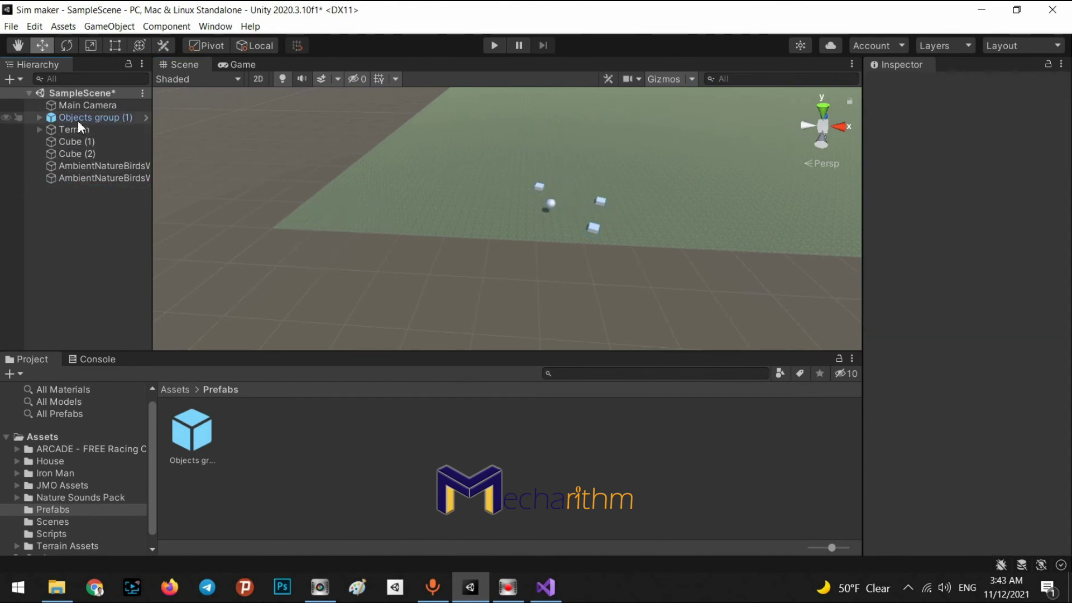
pyautogui.moveTo(386, 282); pyautogui.dragTo(481, 244, button='right')
pyautogui.hotkey('ctrl', 's')
# Open the Level 1 scene from the Scenes folder in Assets.
pyautogui.click(181, 390)
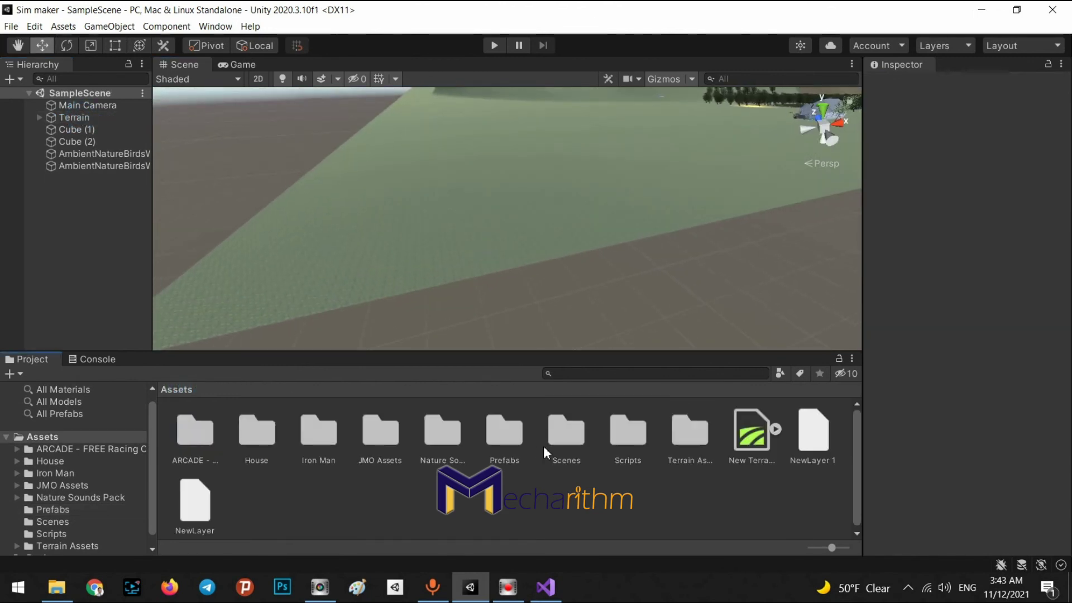
pyautogui.doubleClick(552, 435)
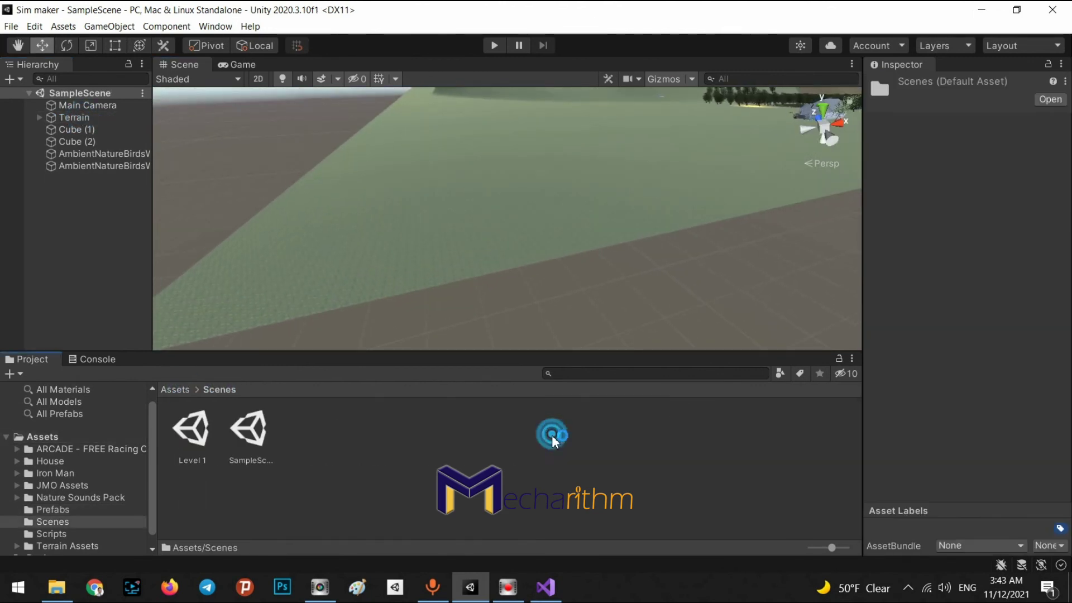
pyautogui.doubleClick(203, 434)
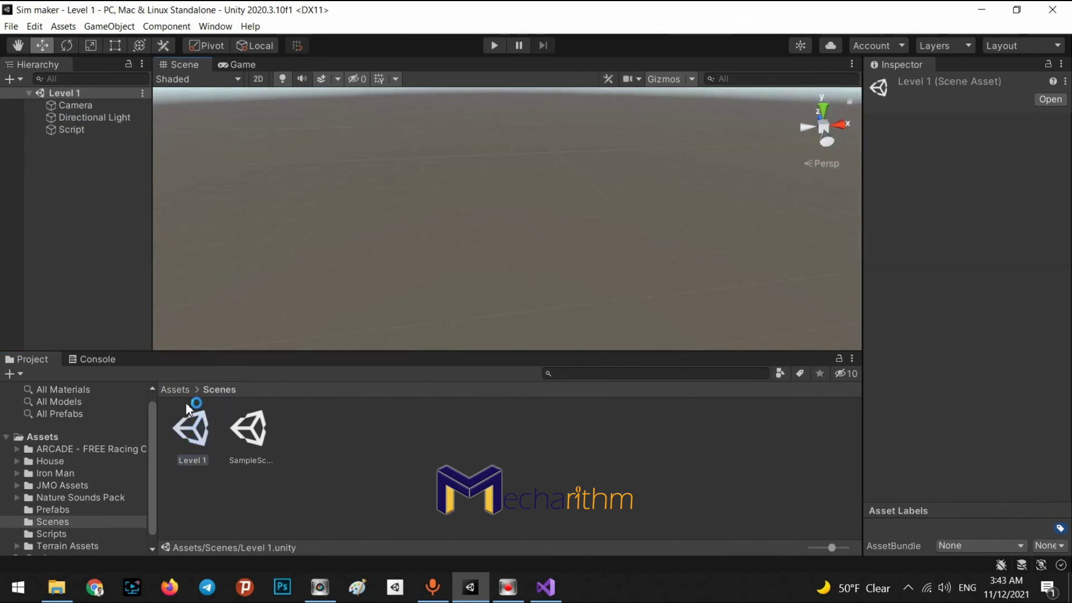
# Place the Objects group prefab from the Prefabs folder into Level 1 at about X 56.6, Y 29.5, Z -17.6.
pyautogui.click(180, 389)
pyautogui.click(510, 440)
pyautogui.doubleClick(510, 440)
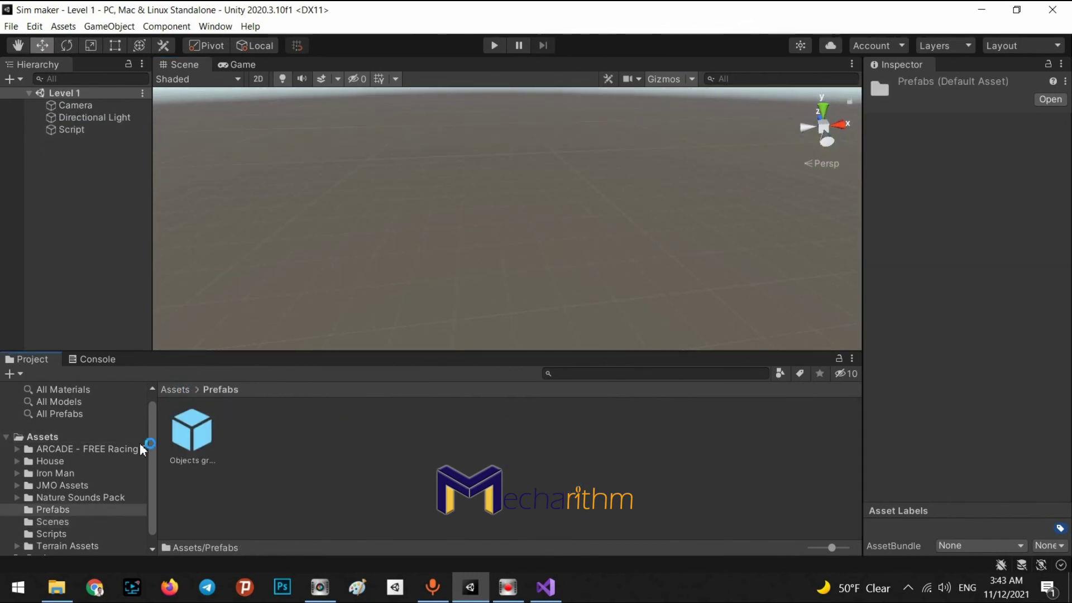
pyautogui.moveTo(191, 431); pyautogui.dragTo(501, 248)
pyautogui.moveTo(561, 253); pyautogui.dragTo(749, 286, button='right')
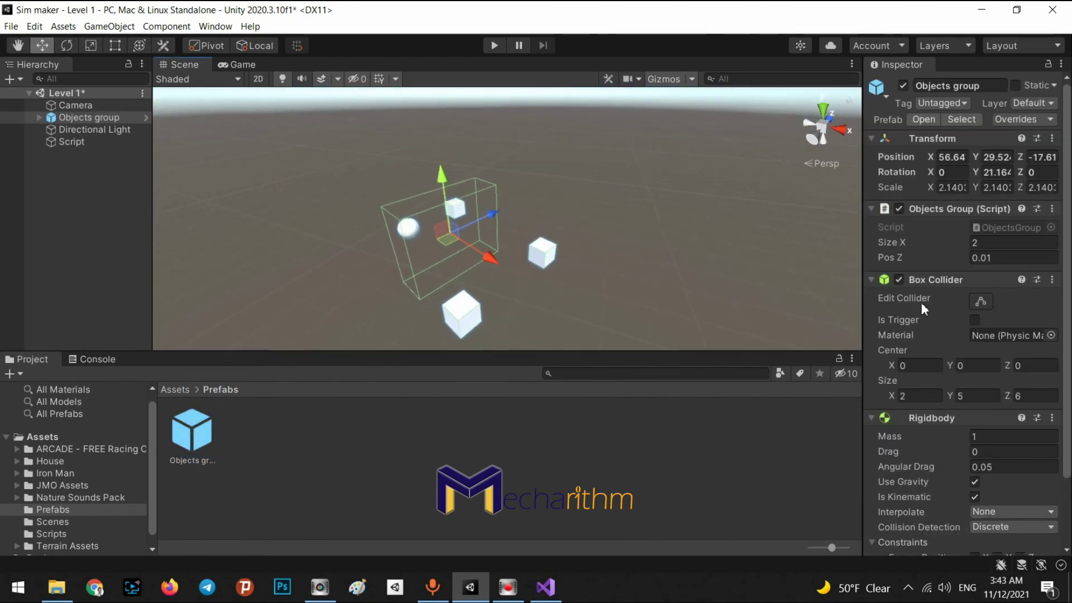
# Examine the properties of each cube and the sphere inside Objects group, and collapse the group again.
pyautogui.click(34, 118)
pyautogui.click(39, 117)
pyautogui.click(79, 129)
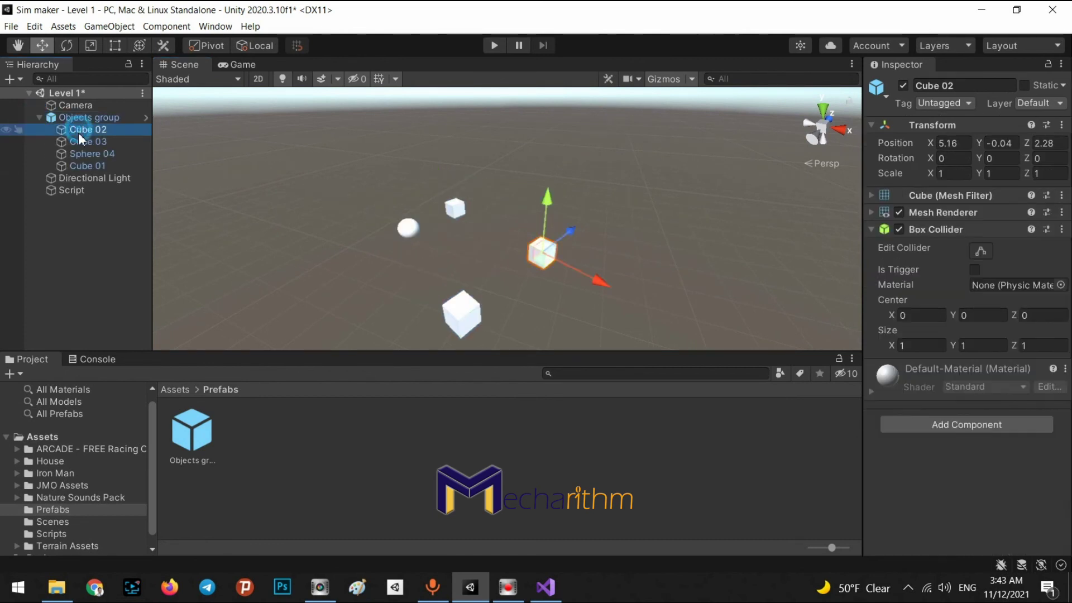
pyautogui.click(76, 142)
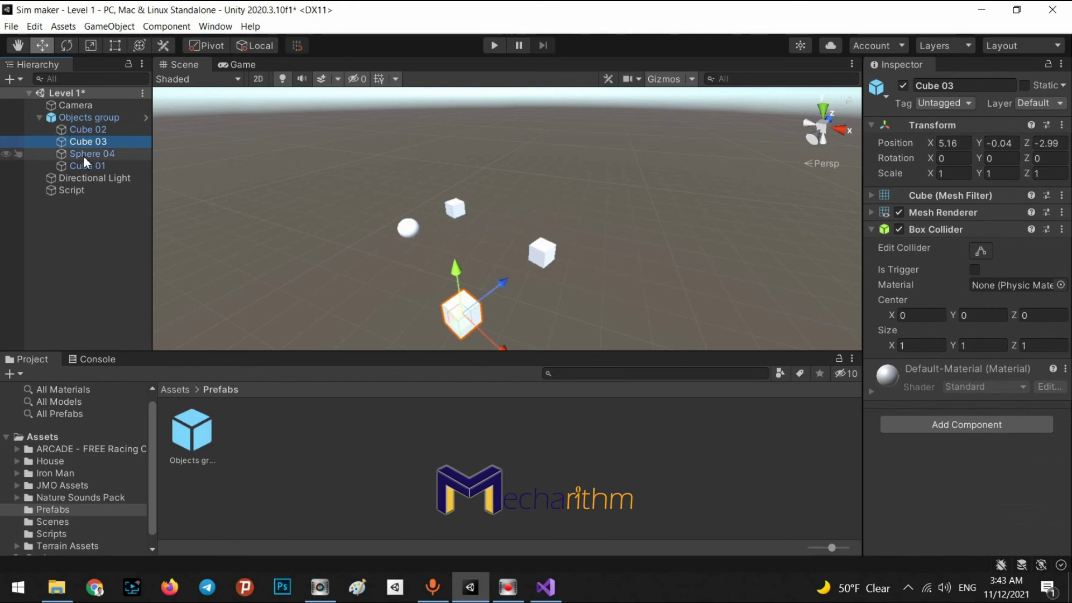
pyautogui.click(83, 154)
pyautogui.click(83, 166)
pyautogui.click(85, 120)
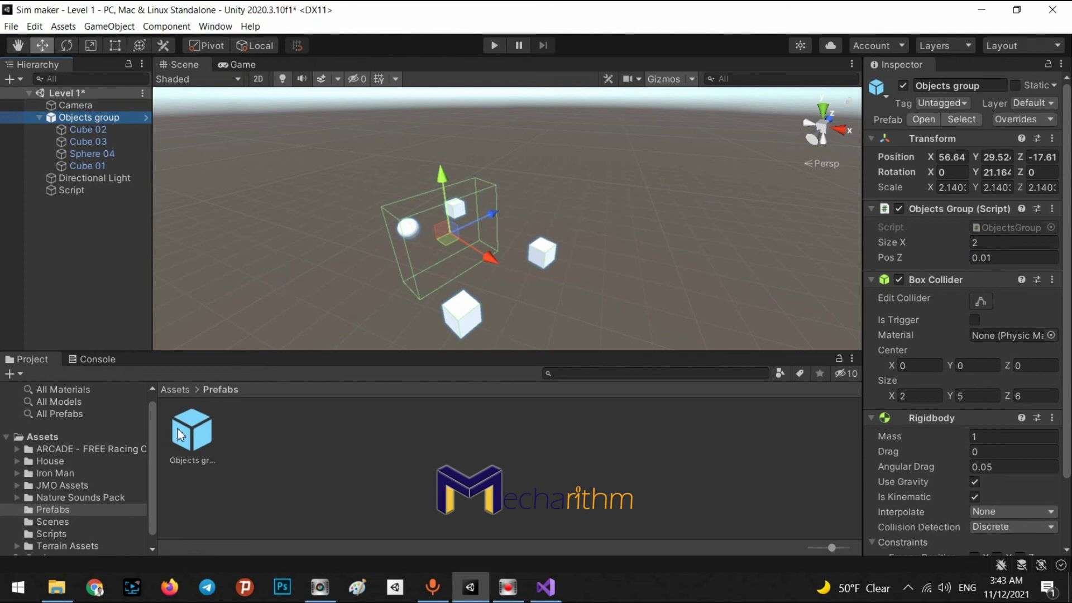
pyautogui.click(38, 117)
# Add three more instances of the Objects group prefab to the Level 1 hierarchy.
pyautogui.keyDown('alt'); pyautogui.moveTo(313, 212); pyautogui.dragTo(348, 226); pyautogui.keyUp('alt')
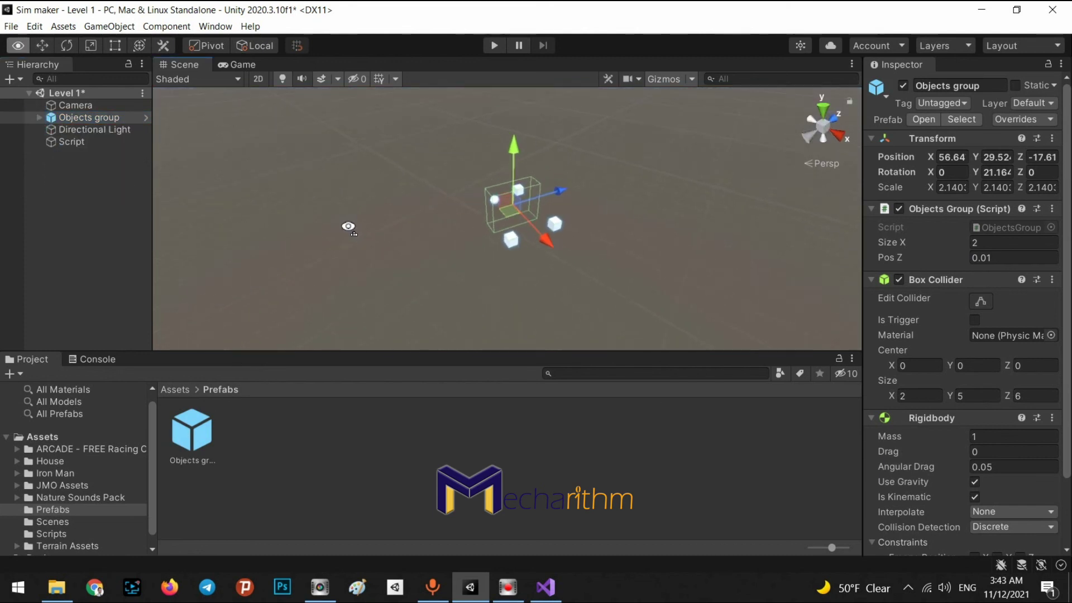
pyautogui.scroll(-2, 348, 226)
pyautogui.moveTo(192, 430); pyautogui.dragTo(72, 179)
# Move the three new Objects group instances to separate places around the original one.
pyautogui.moveTo(541, 188); pyautogui.dragTo(642, 169)
pyautogui.click(112, 166)
pyautogui.moveTo(540, 189); pyautogui.dragTo(374, 185)
pyautogui.click(95, 154)
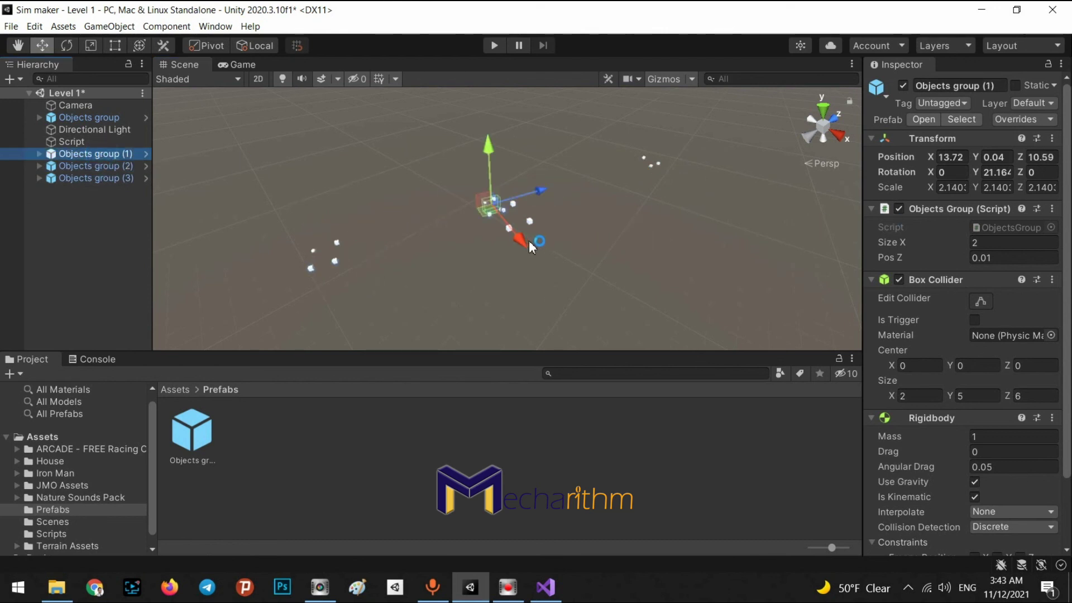
pyautogui.moveTo(529, 247); pyautogui.dragTo(485, 183)
pyautogui.click(116, 154)
pyautogui.moveTo(527, 243); pyautogui.dragTo(465, 166)
pyautogui.click(46, 213)
pyautogui.keyDown('alt'); pyautogui.moveTo(401, 203); pyautogui.dragTo(497, 185); pyautogui.keyUp('alt')
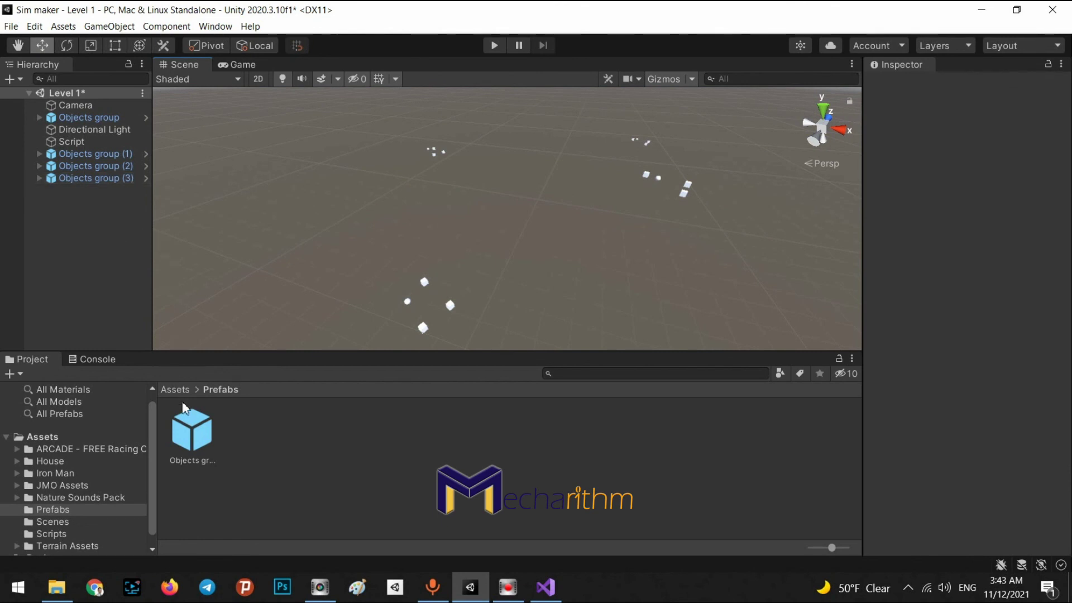
# Open the Objects group prefab for editing, examine its script, collider and rigidbody settings, and return to the Level 1 scene.
pyautogui.click(205, 440)
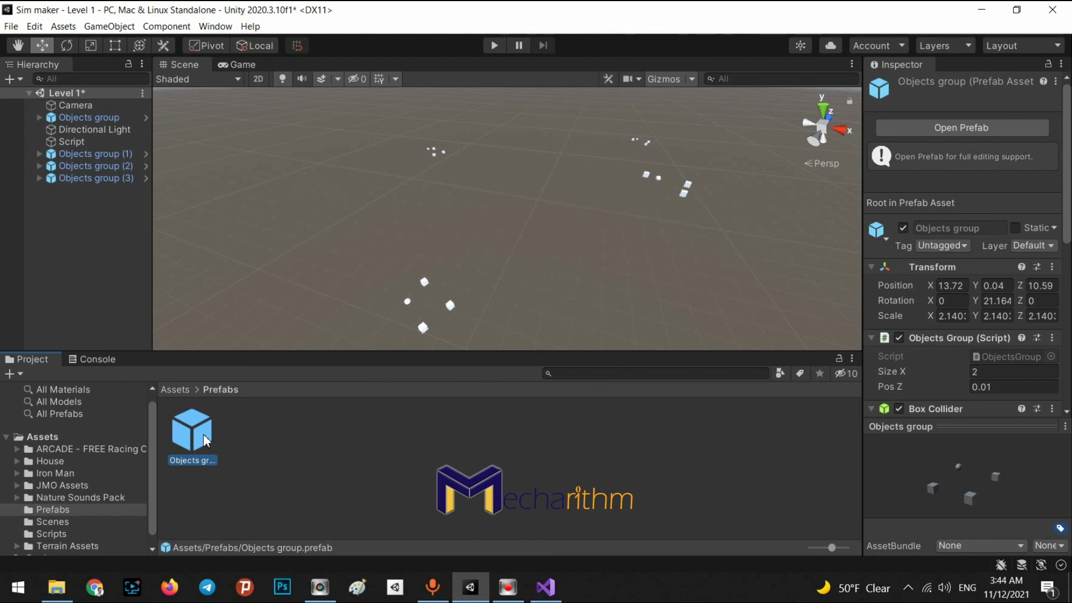
pyautogui.doubleClick(192, 436)
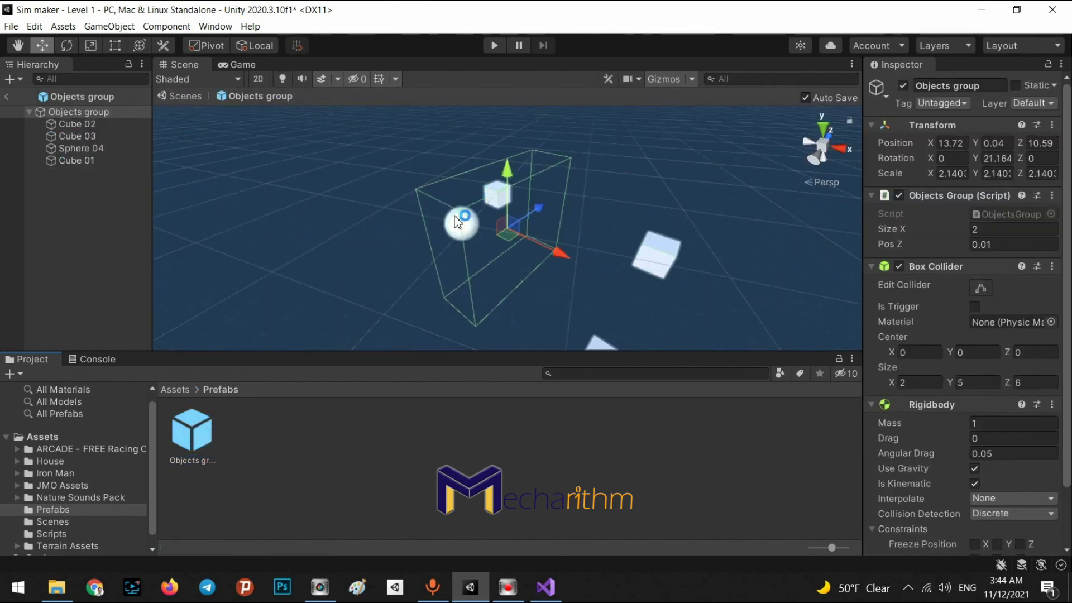
pyautogui.click(75, 111)
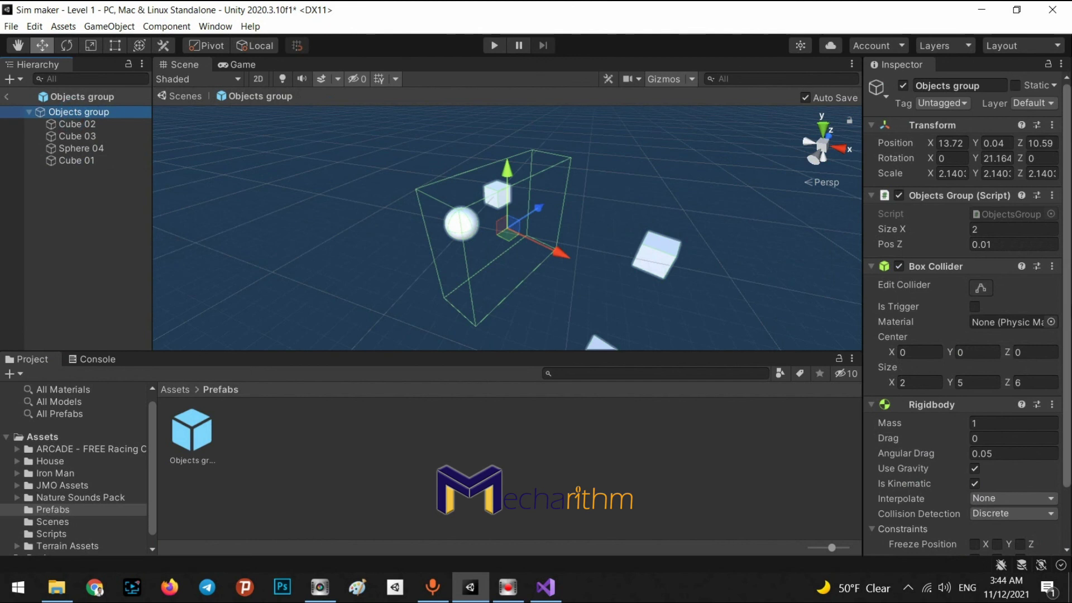
pyautogui.scroll(-3, 987, 515)
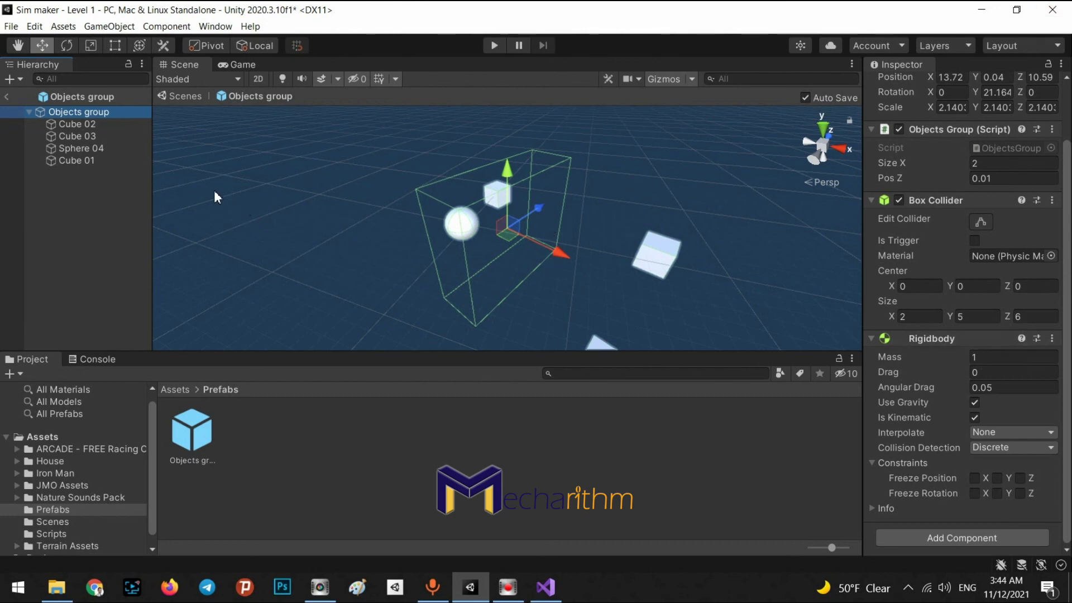
pyautogui.click(6, 96)
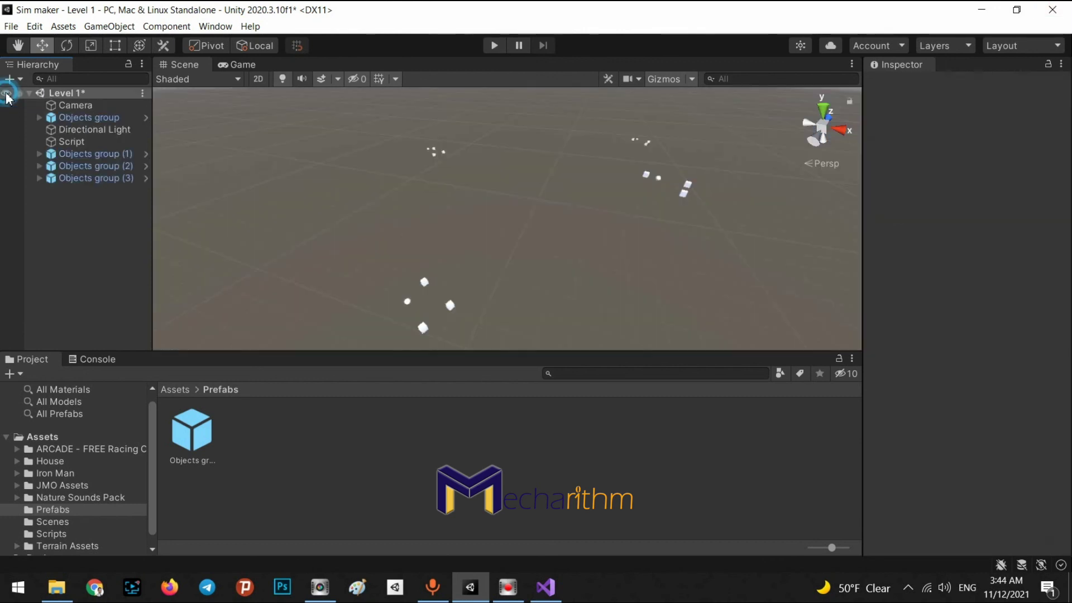
# Delete Objects group (1), (2) and (3) from the Level 1 hierarchy.
pyautogui.click(97, 176)
pyautogui.keyDown('shift'); pyautogui.click(102, 166); pyautogui.keyUp('shift')
pyautogui.keyDown('shift'); pyautogui.click(101, 154); pyautogui.keyUp('shift')
pyautogui.press('Delete')
# On the remaining Objects group instance, set Size X to 45 and Pos Z to 2323, and turn off Is Kinematic.
pyautogui.click(108, 118)
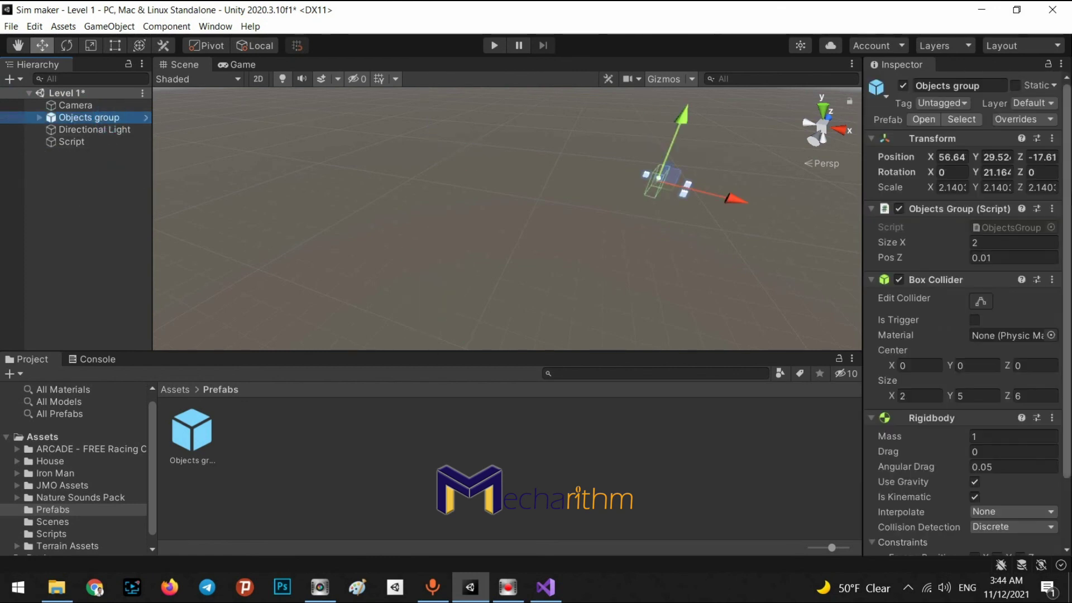
pyautogui.click(999, 243)
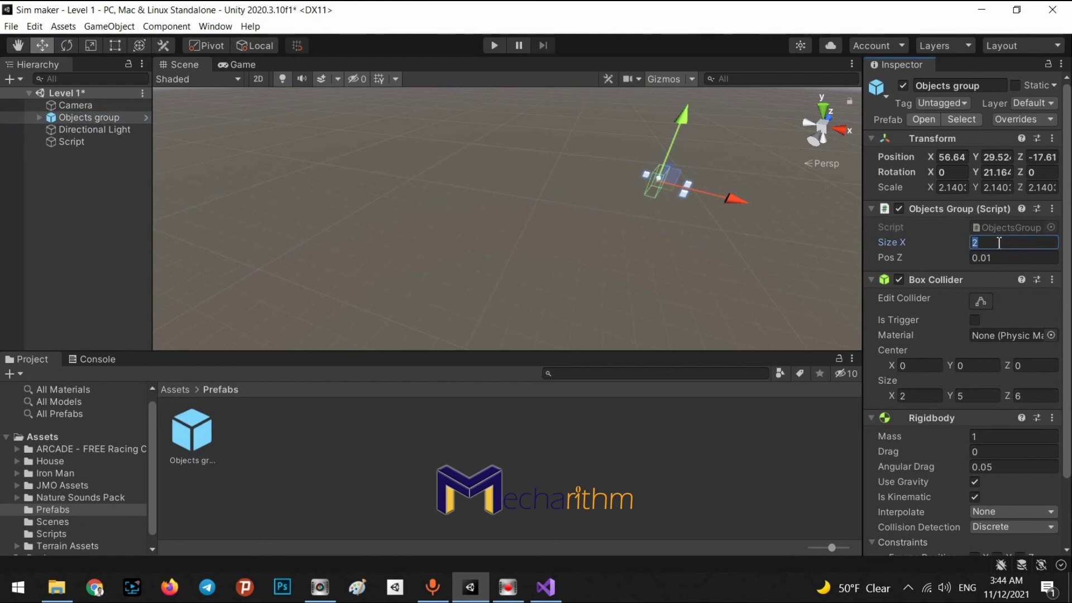
pyautogui.write('45')
pyautogui.click(994, 258)
pyautogui.write('0.23')
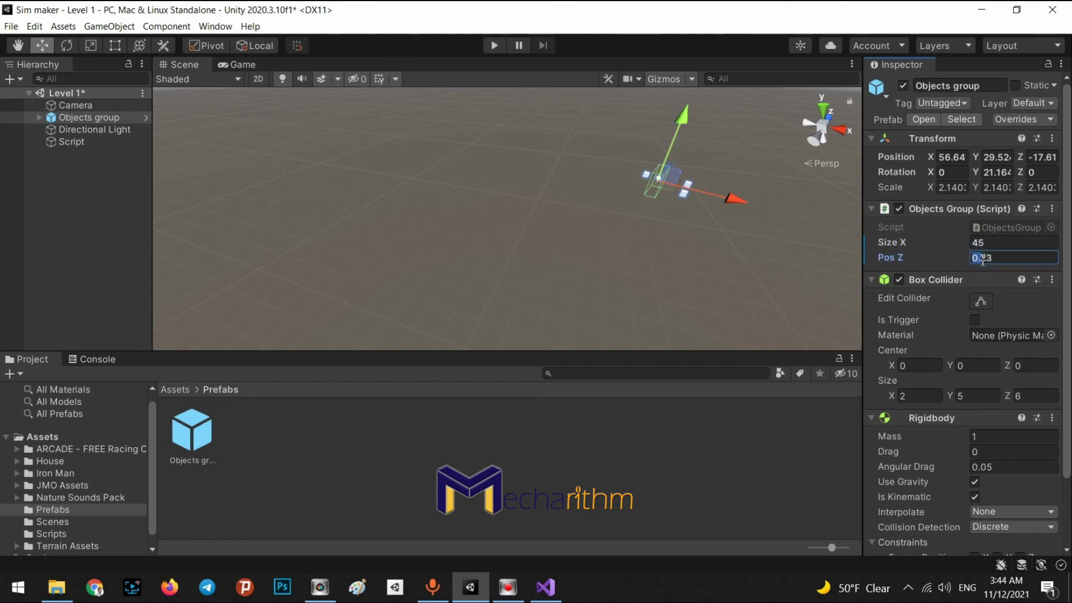
pyautogui.write('23')
pyautogui.scroll(-3, 1027, 446)
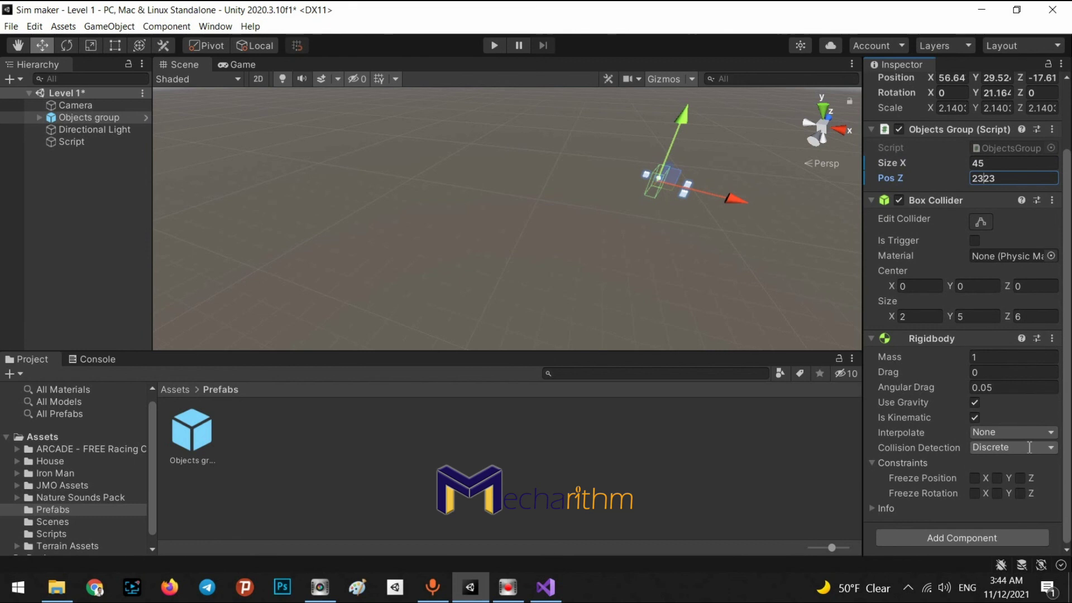
pyautogui.click(976, 418)
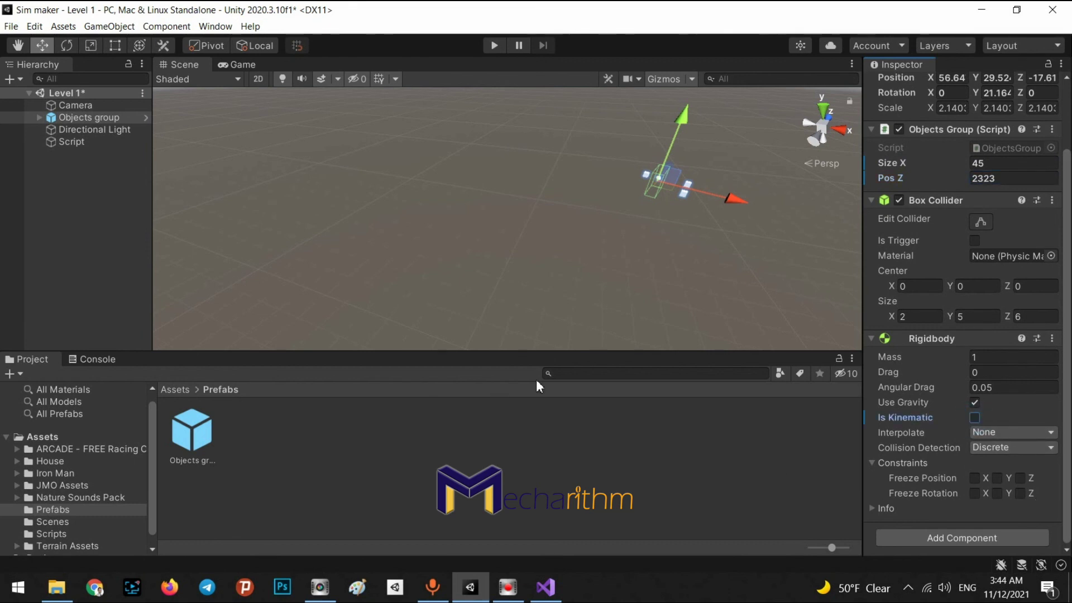
# Place a fresh Objects group prefab instance at about X 16.1, Y 69.6 and examine its script and rigidbody values.
pyautogui.moveTo(202, 438); pyautogui.dragTo(341, 179)
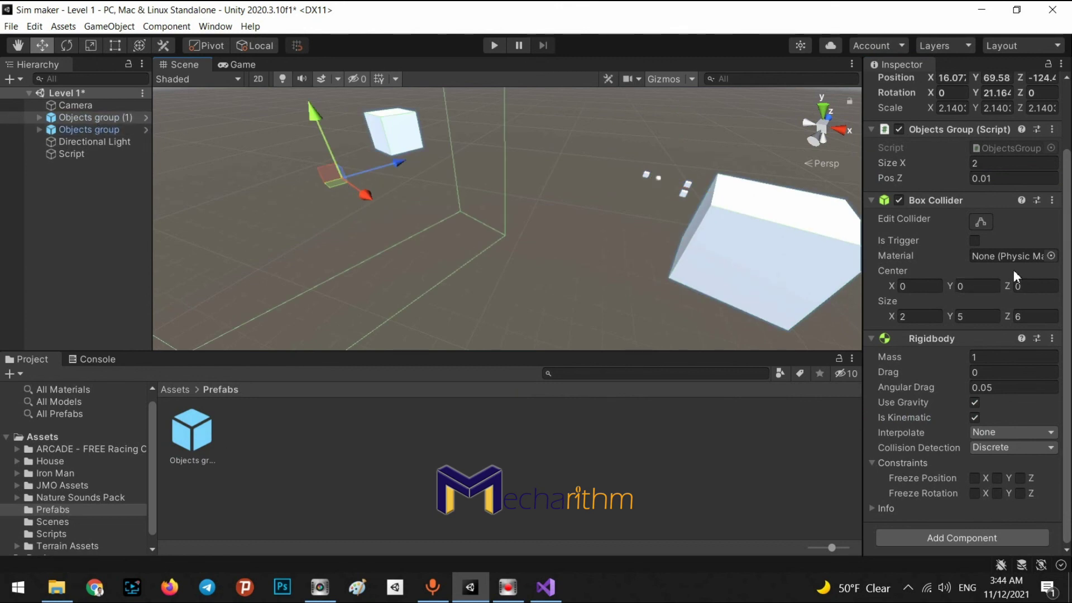
pyautogui.scroll(3, 1014, 270)
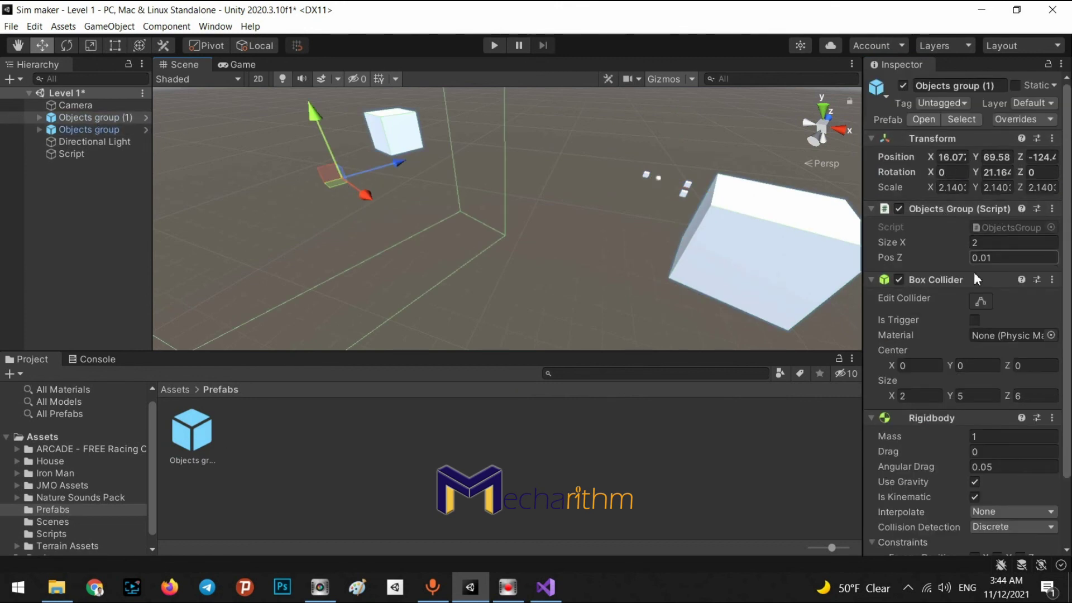
# Delete both Objects group instances from the Level 1 hierarchy.
pyautogui.click(96, 119)
pyautogui.press('Delete')
pyautogui.click(101, 117)
pyautogui.press('Delete')
# Set Size X to 5 and Pos Z to 1.01 in the Objects group prefab itself, and return to the Level 1 scene.
pyautogui.doubleClick(191, 431)
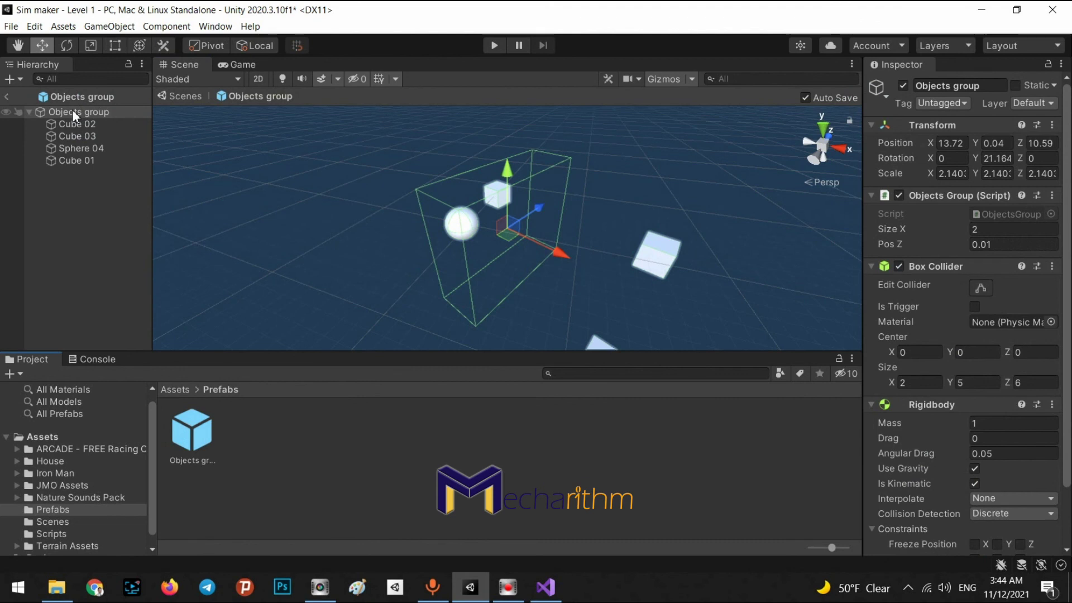
pyautogui.click(984, 229)
pyautogui.write('5')
pyautogui.click(978, 245)
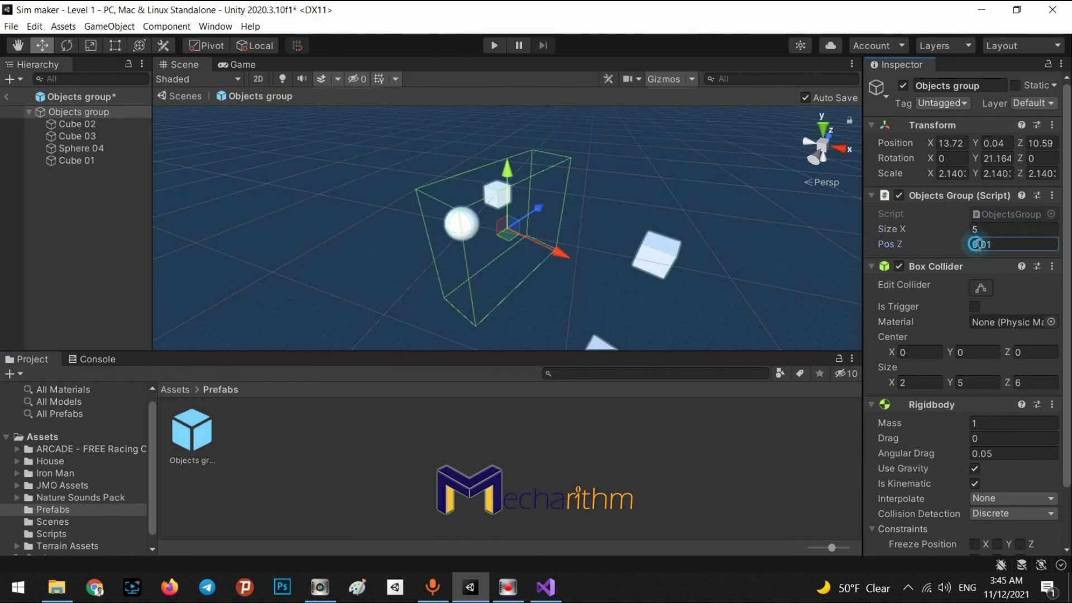
pyautogui.click(45, 222)
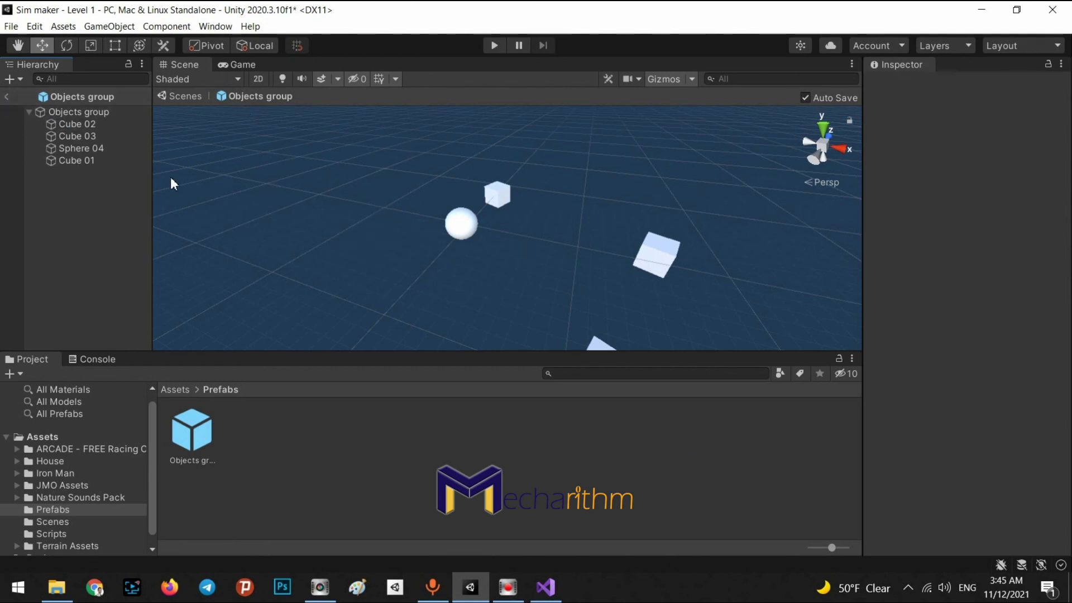
pyautogui.click(7, 98)
# Place an instance of the edited prefab in Level 1 at about X 18.3, Y 68.5 and check its Size X and Pos Z.
pyautogui.moveTo(202, 430); pyautogui.dragTo(430, 195)
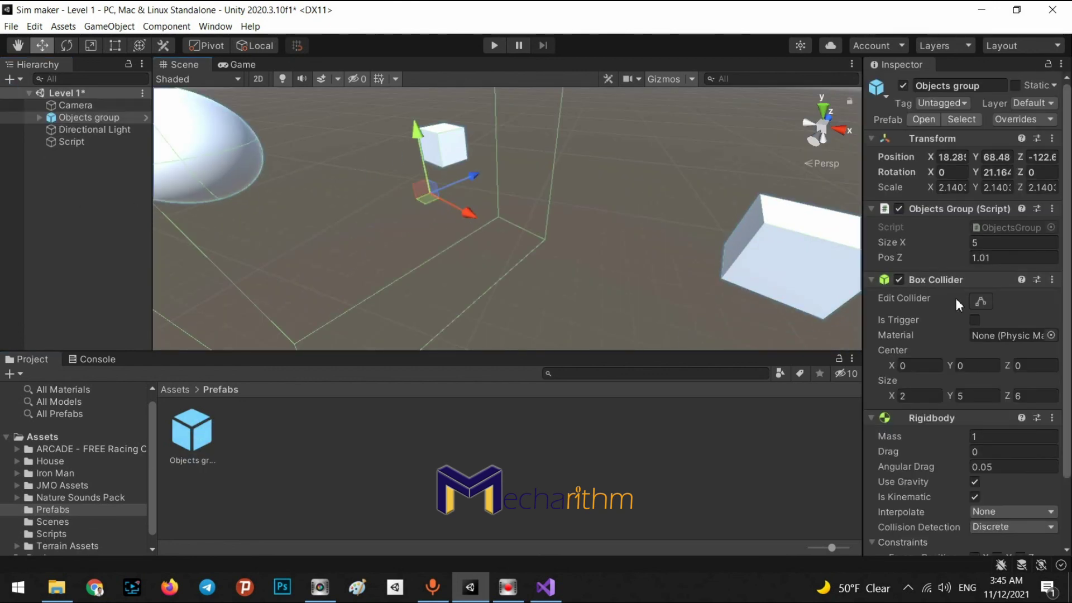
pyautogui.click(981, 243)
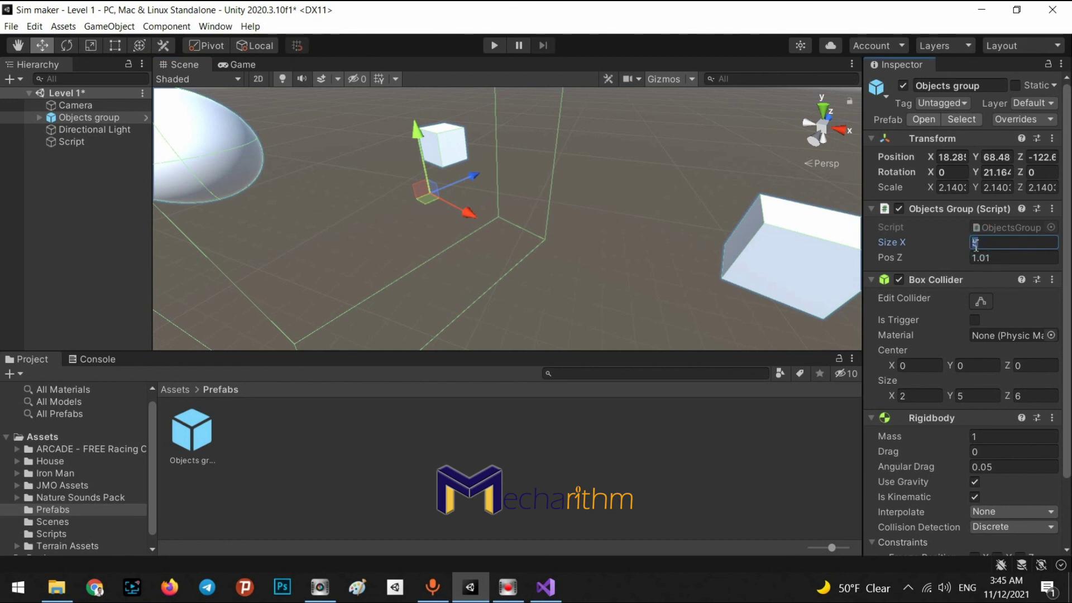
pyautogui.click(976, 258)
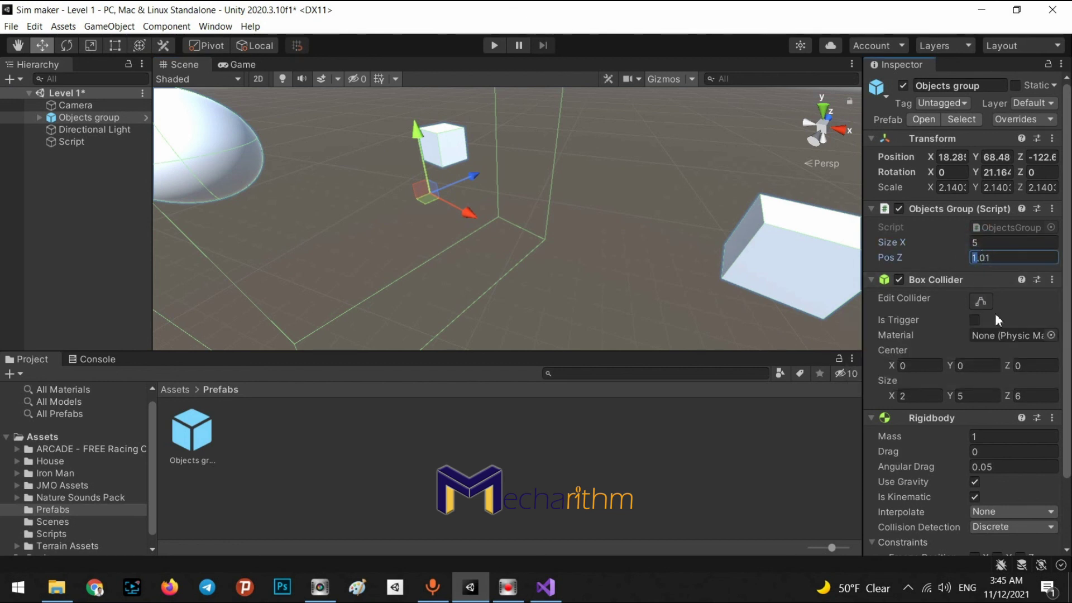
# Delete the Objects group instance from the Level 1 hierarchy and save the scene.
pyautogui.click(63, 122)
pyautogui.press('Delete')
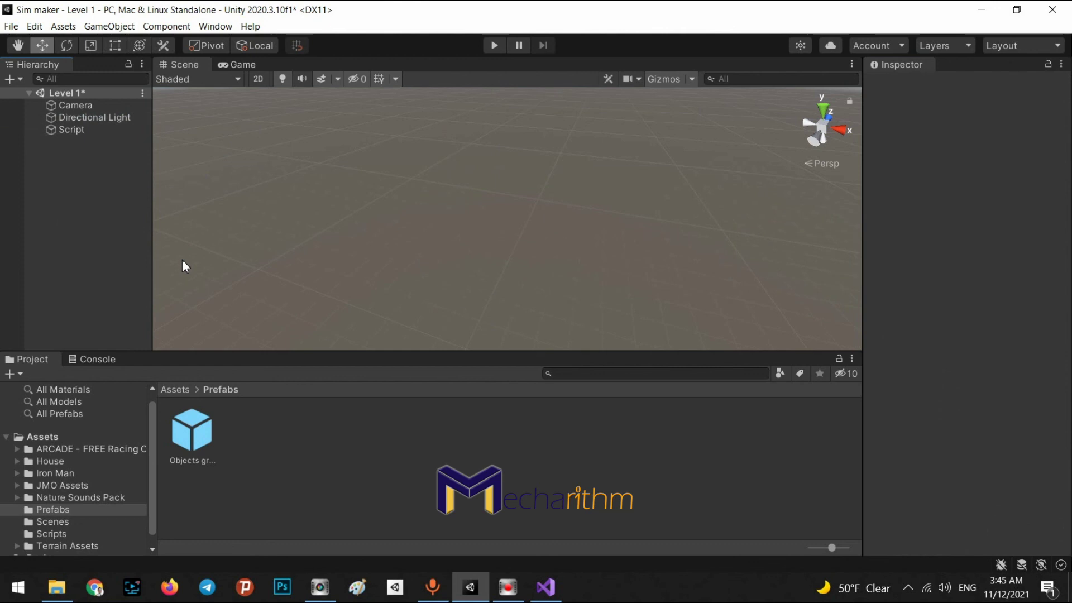
pyautogui.hotkey('ctrl', 's')
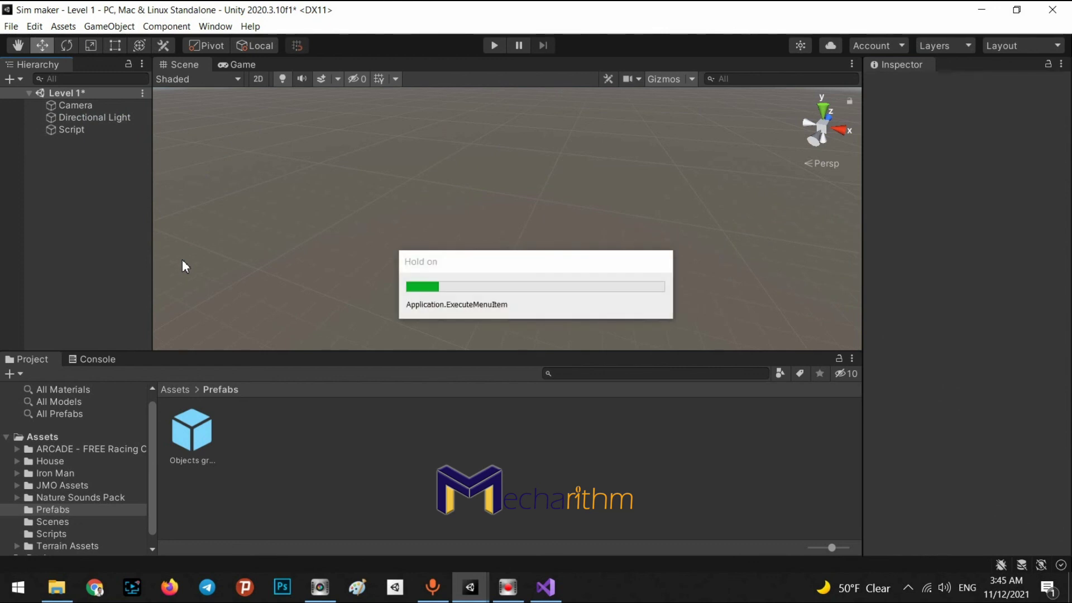